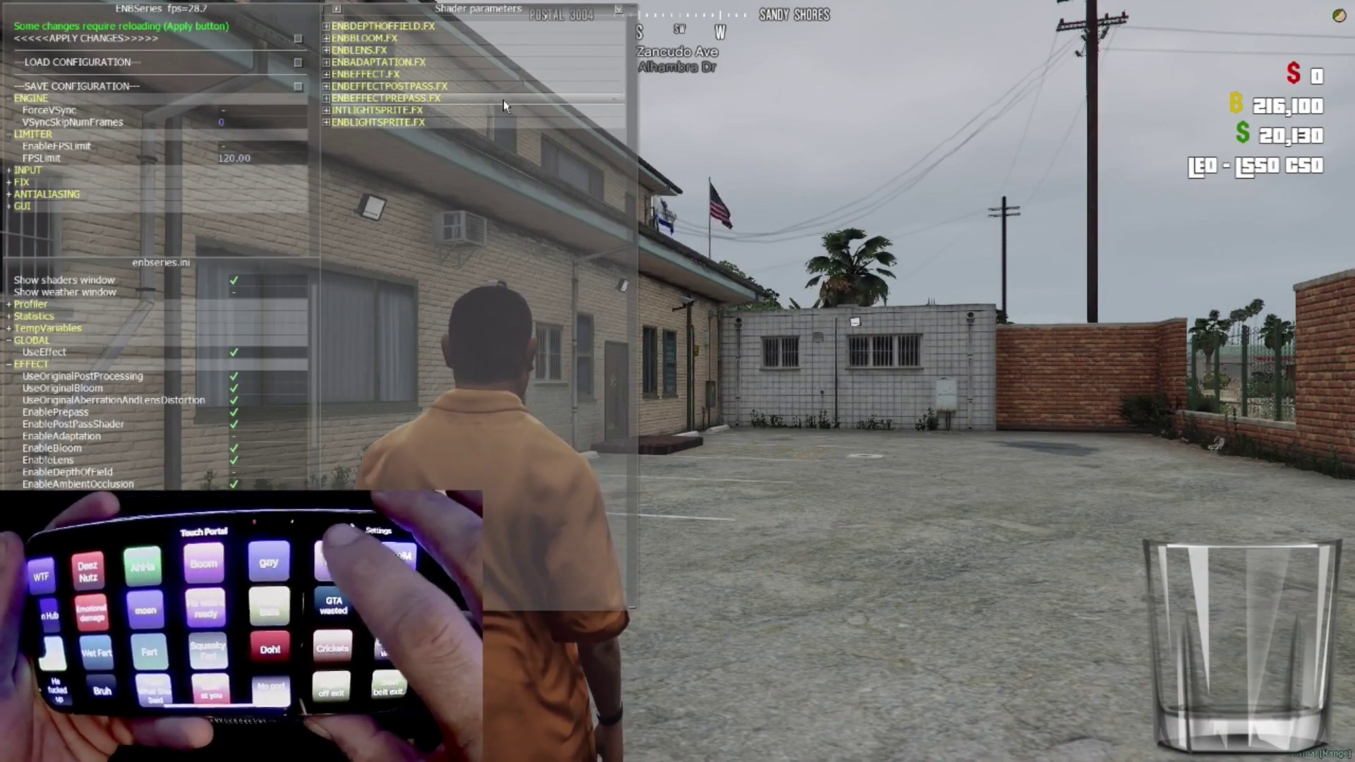
# - Hide the ENBSeries overlay and make the character sit with /e sit
pyautogui.hotkey('shift', 'Return')
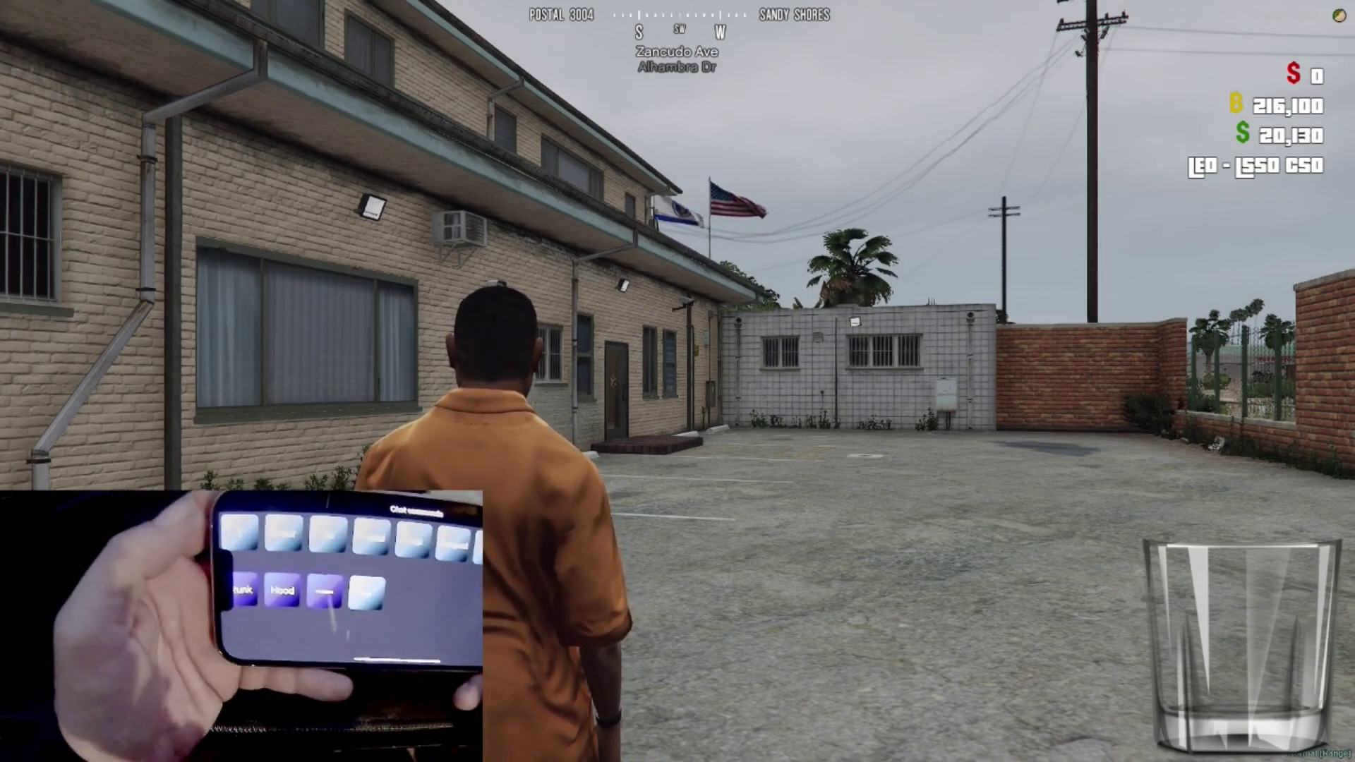
pyautogui.press('t')
pyautogui.write('/e sit')
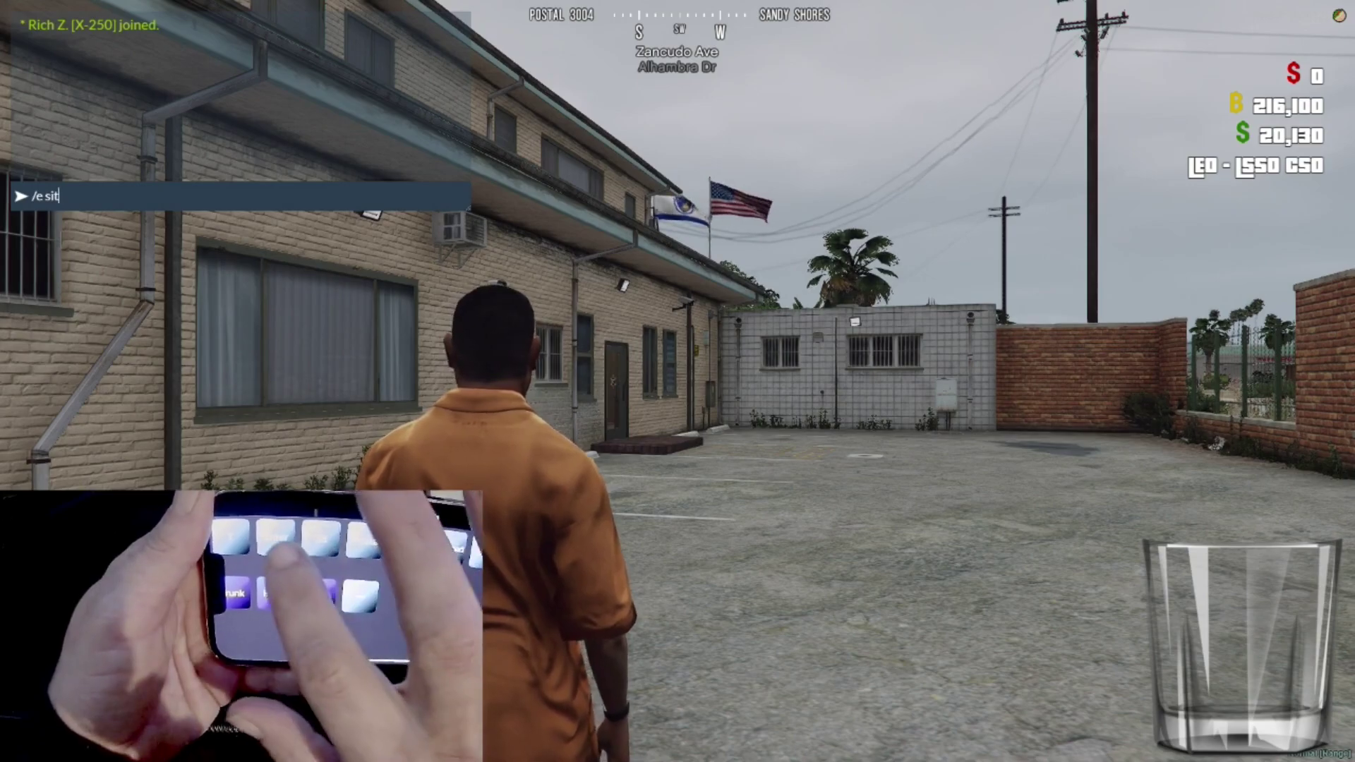
pyautogui.press('Return')
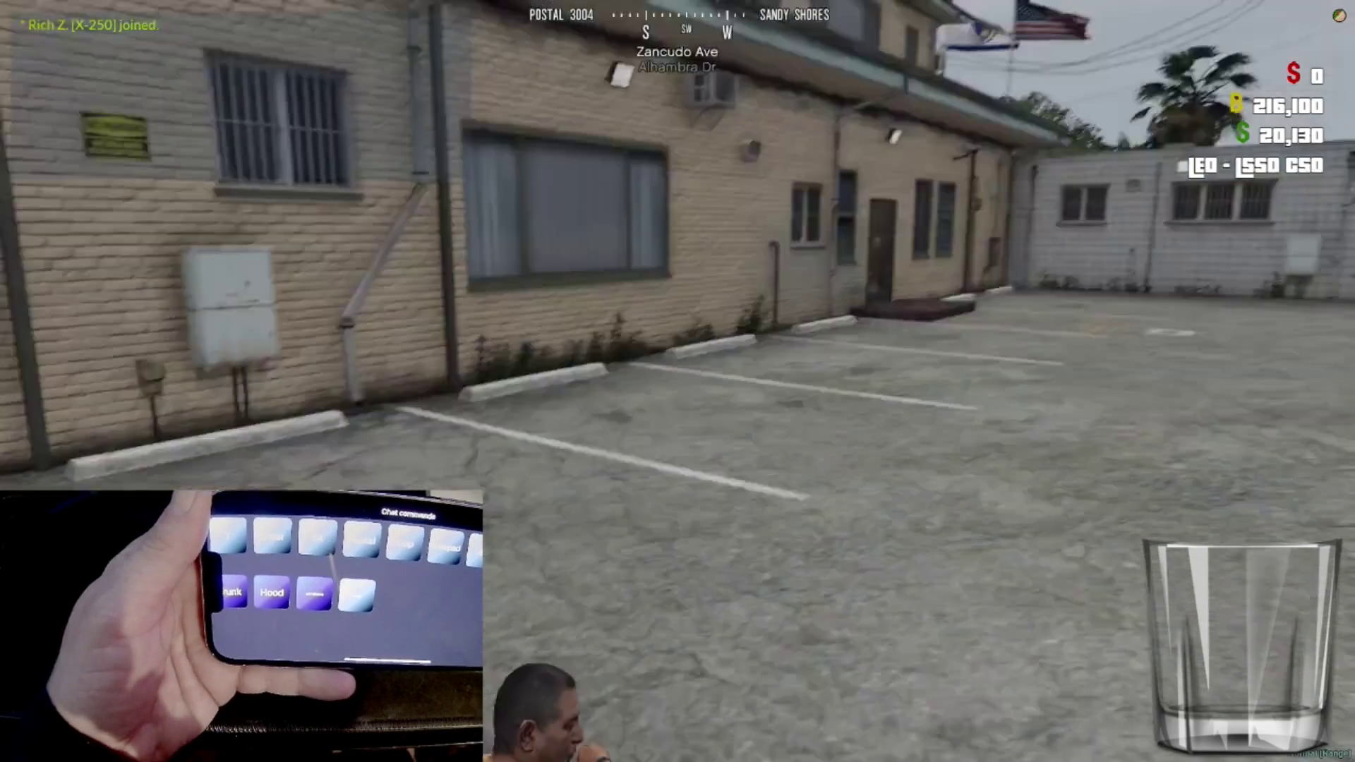
pyautogui.moveTo(678, 382); pyautogui.dragTo(678, 635)
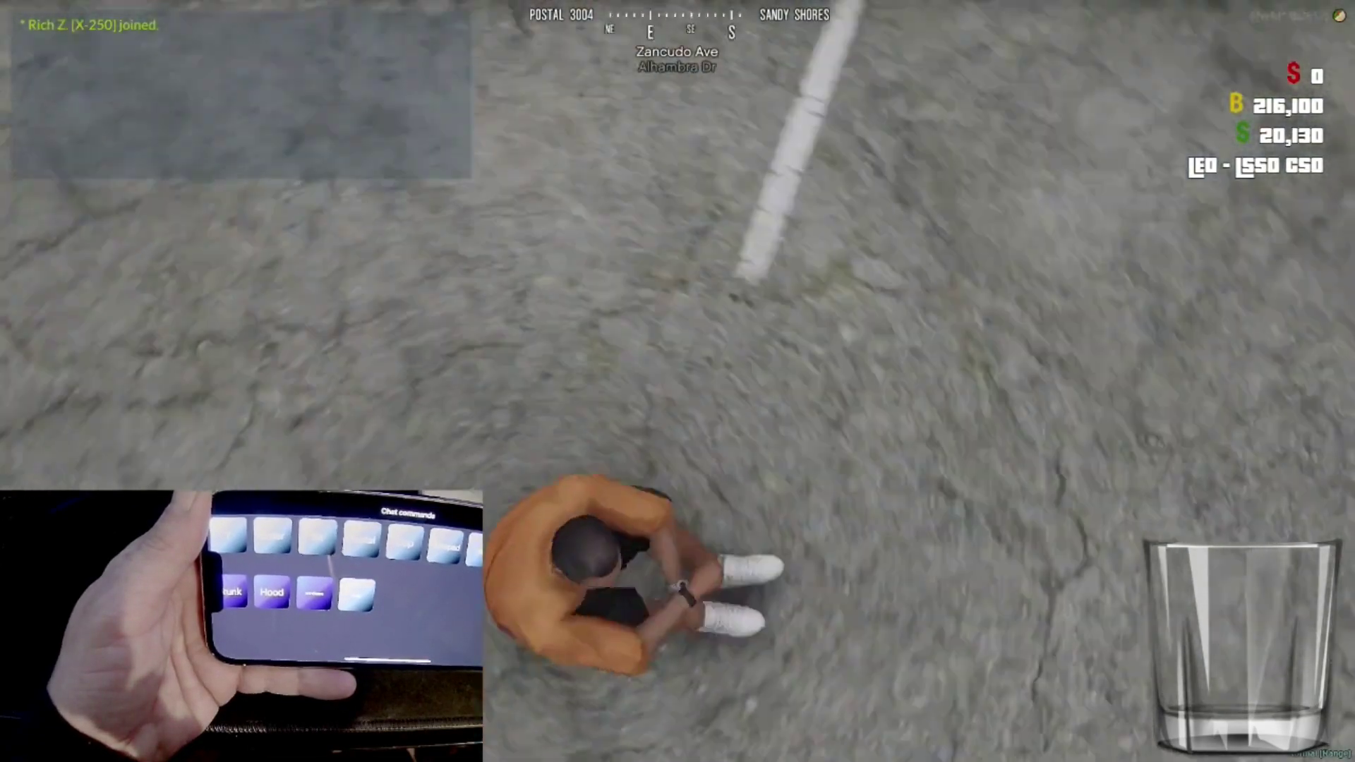
pyautogui.moveTo(678, 382); pyautogui.dragTo(953, 381)
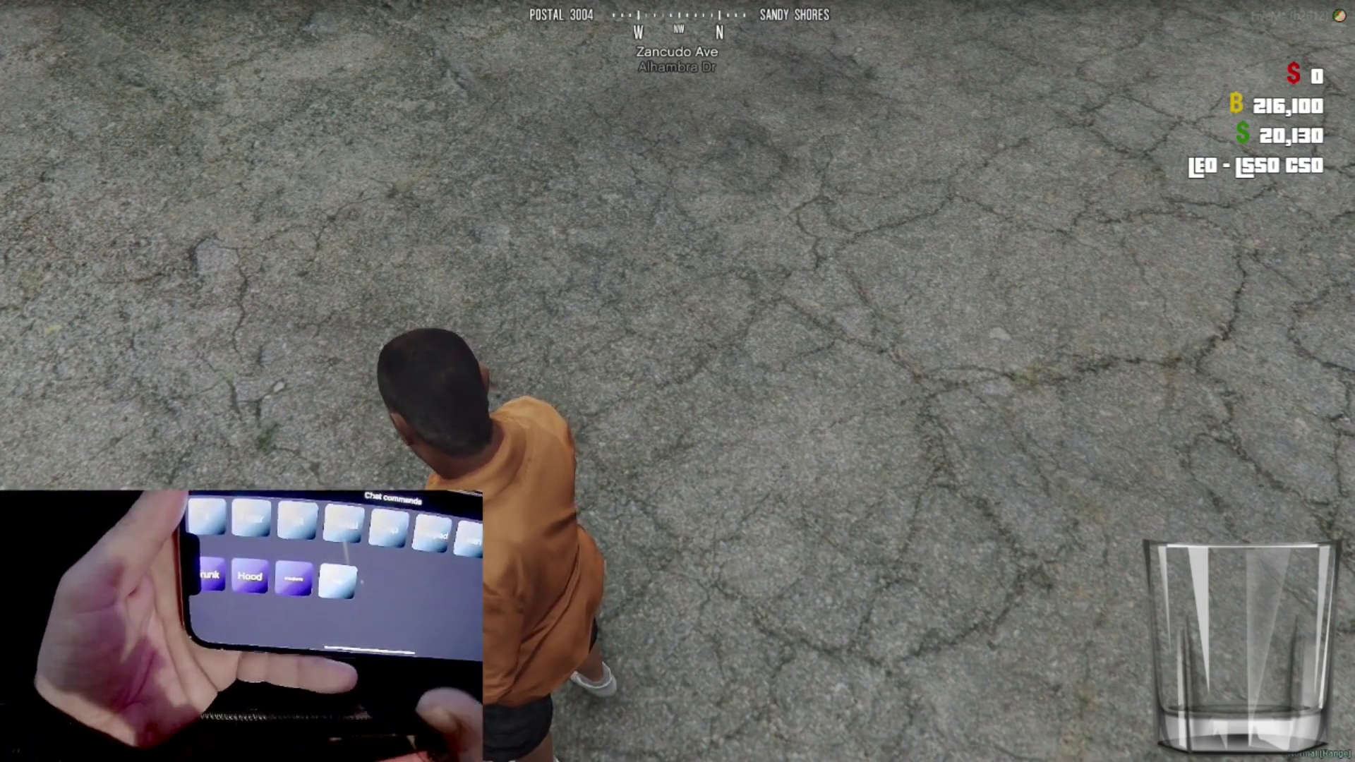
pyautogui.write('t')
pyautogui.write('/e cop')
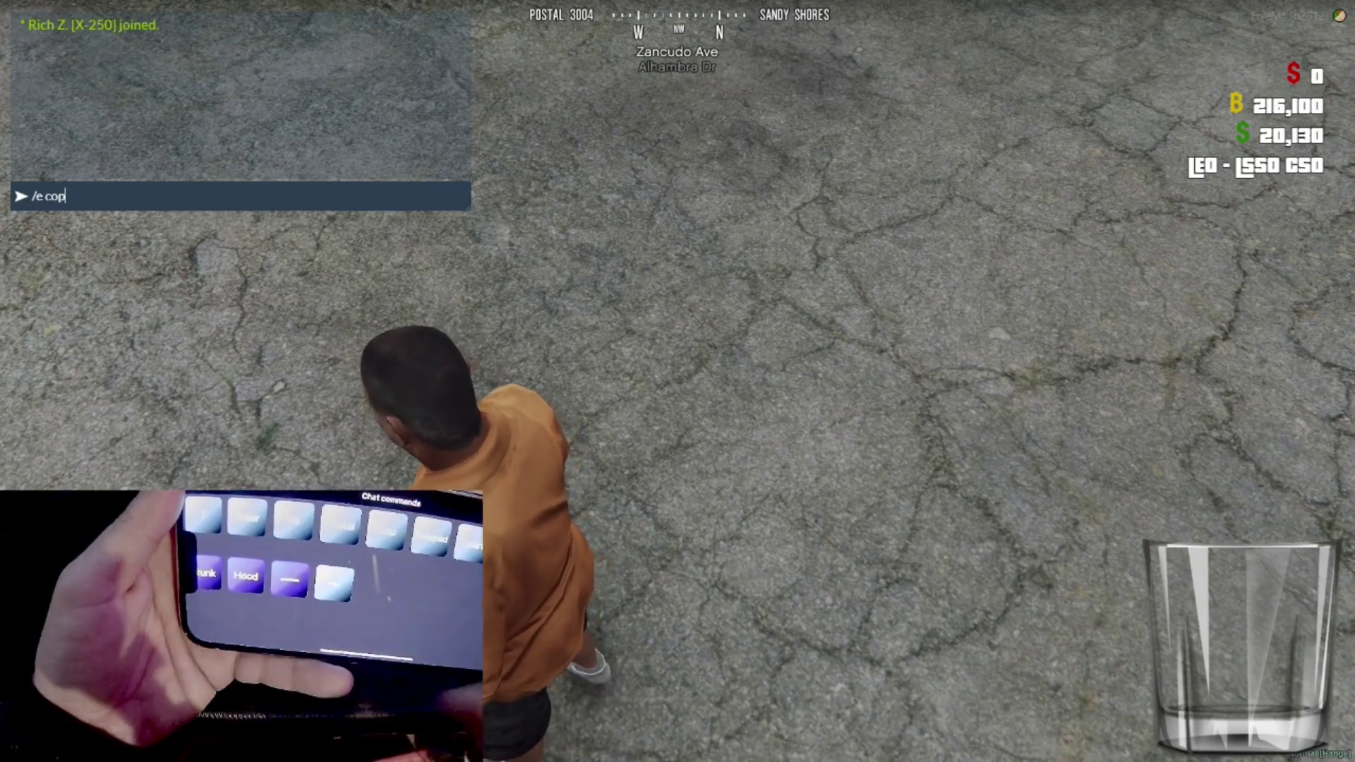
# - Play the /e cop emote and view the character from the side
pyautogui.press('Return')
pyautogui.moveTo(677, 382); pyautogui.dragTo(678, 529)
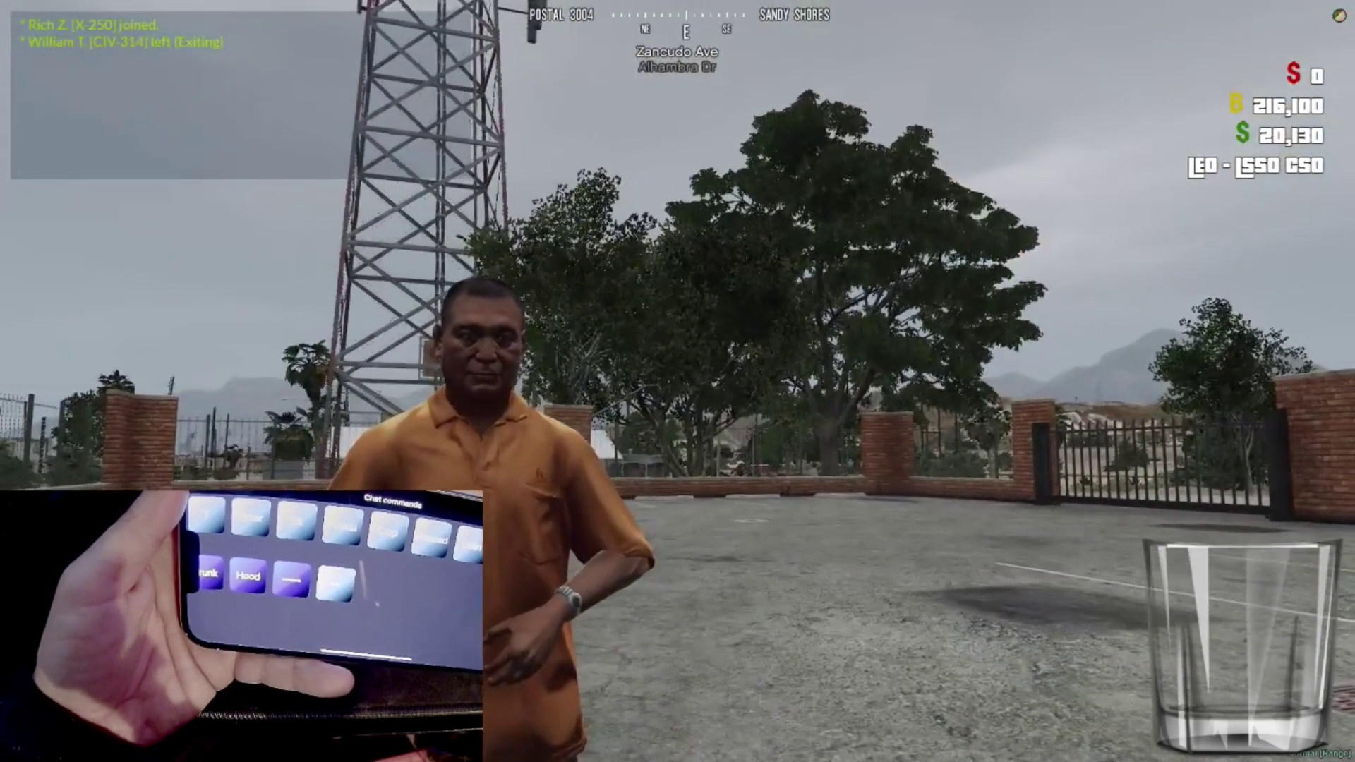
pyautogui.moveTo(677, 381); pyautogui.dragTo(424, 318)
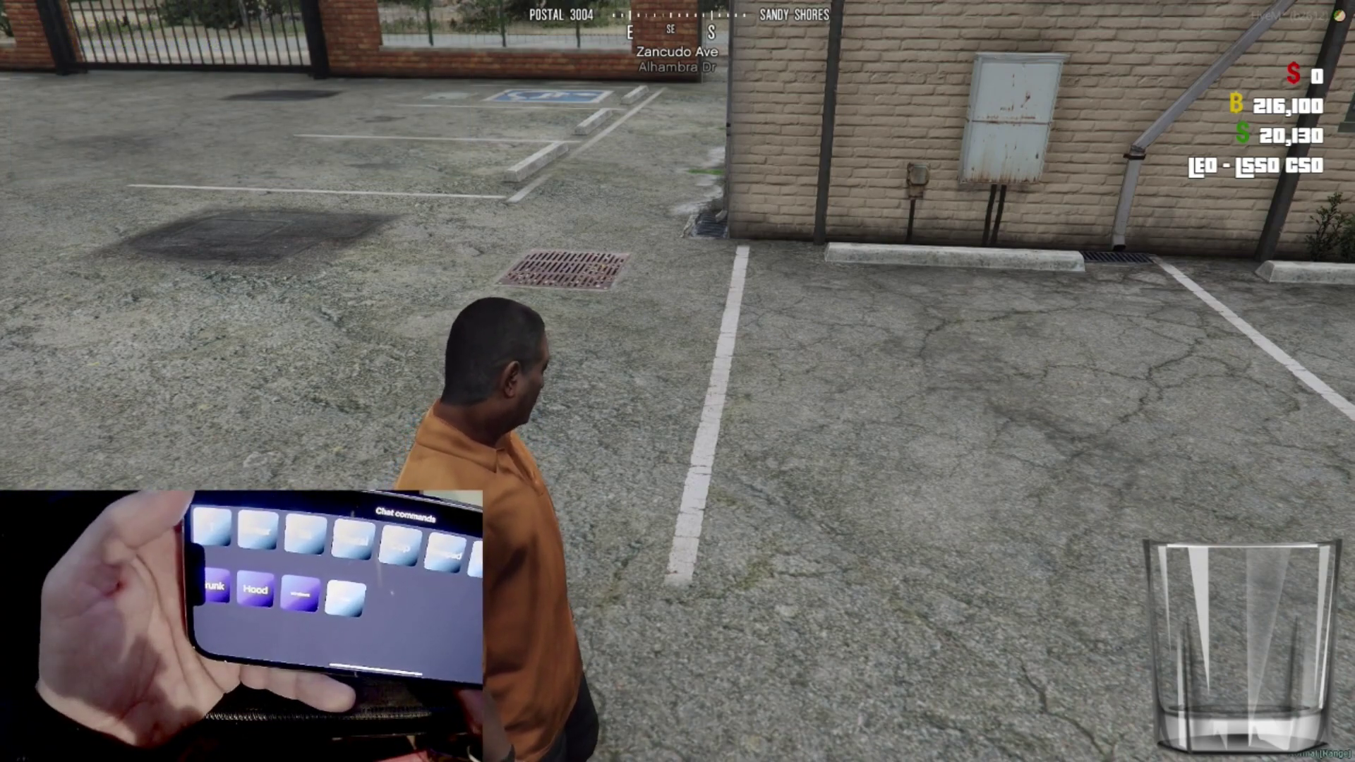
pyautogui.write('t/e lean')
# - Play the /e lean emote beside the fence
pyautogui.press('Return')
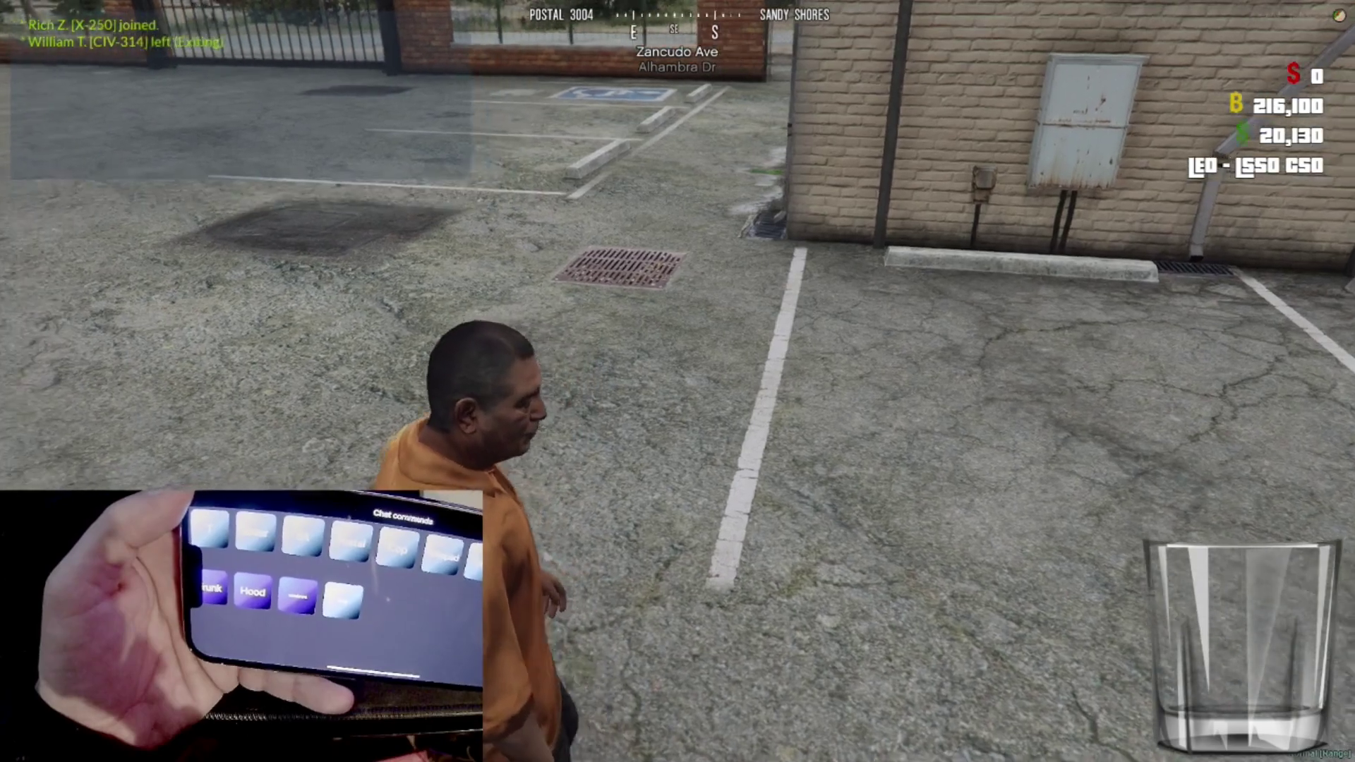
pyautogui.moveTo(677, 381); pyautogui.dragTo(212, 382)
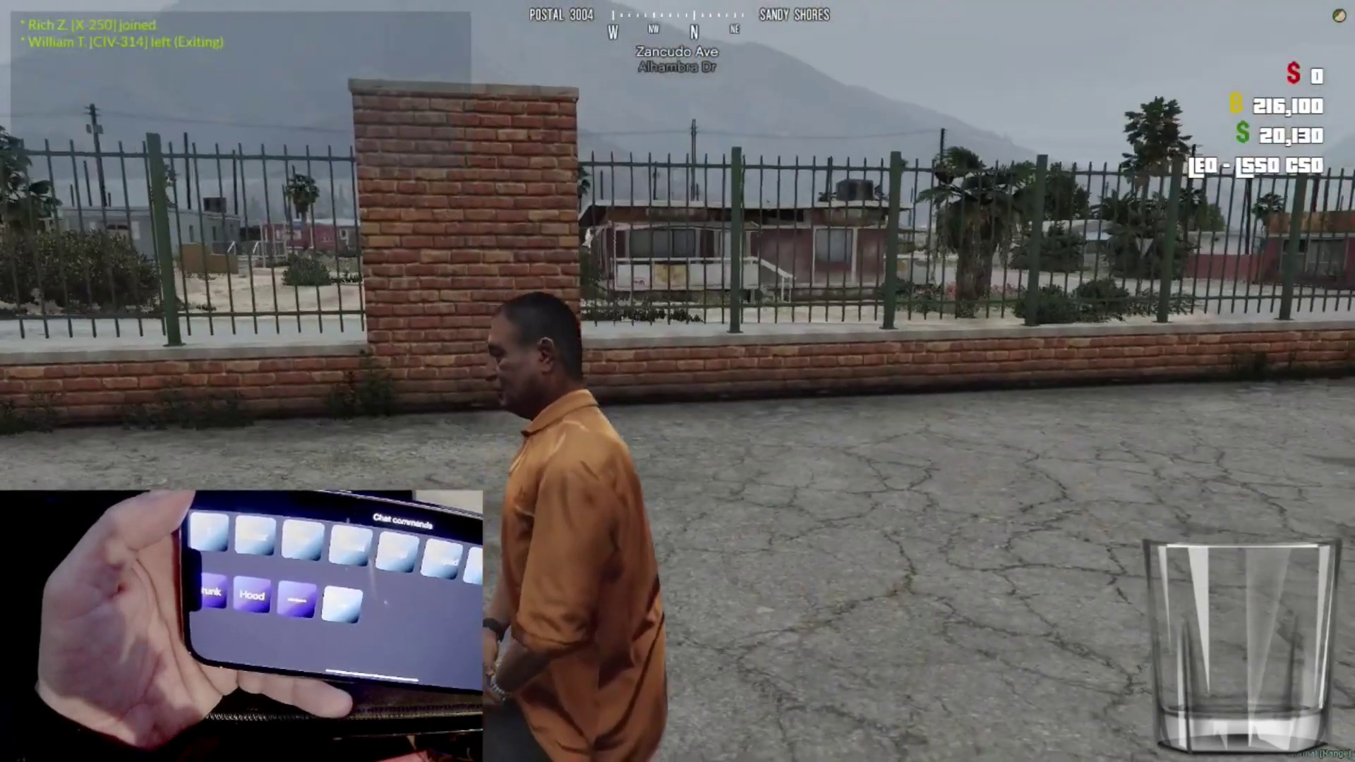
pyautogui.moveTo(678, 381); pyautogui.dragTo(212, 530)
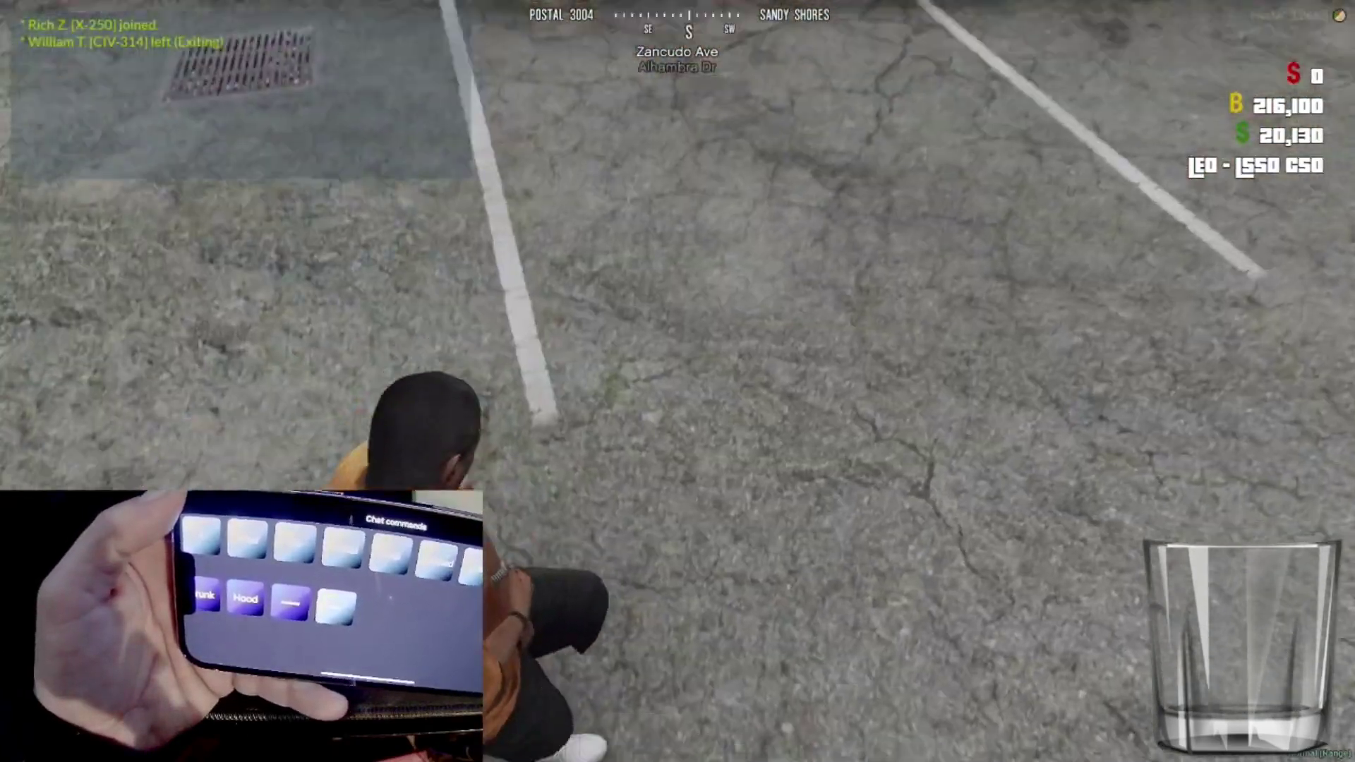
pyautogui.moveTo(678, 381); pyautogui.dragTo(530, 381)
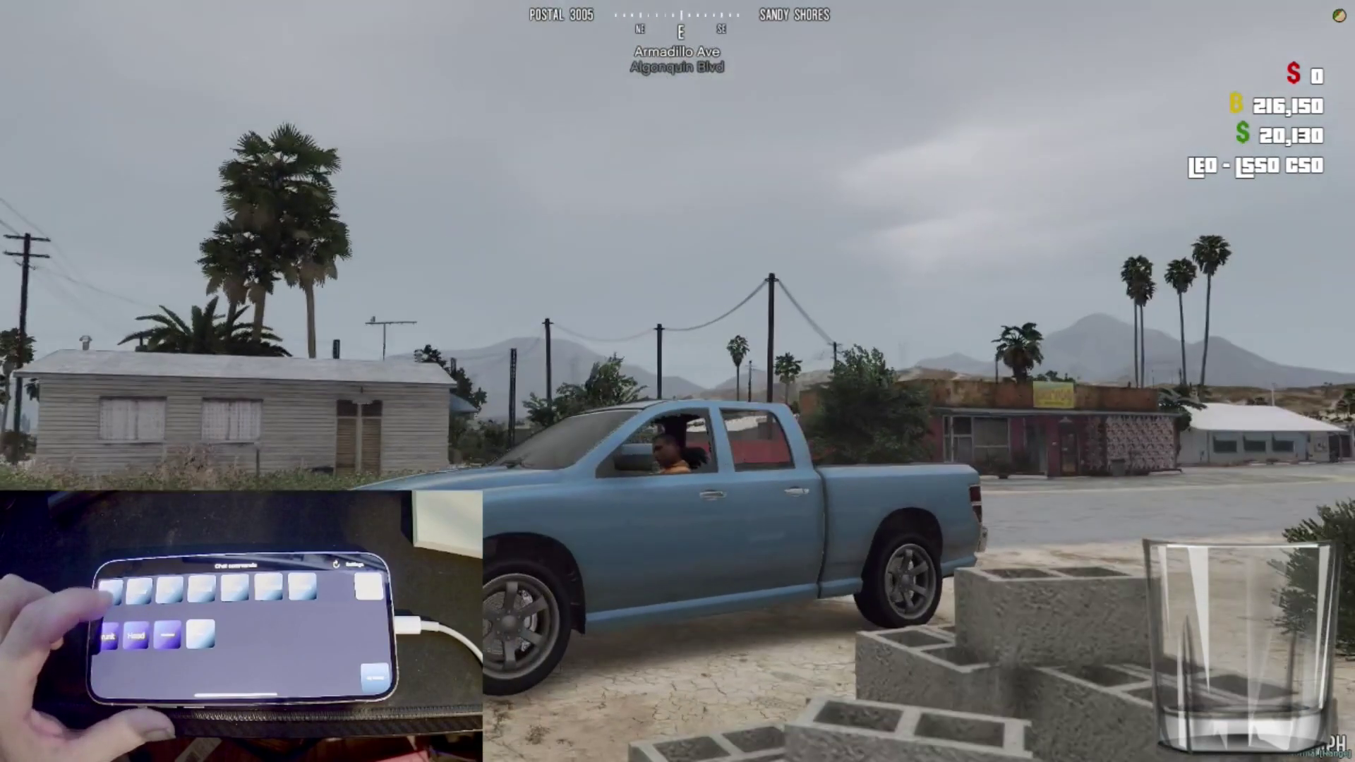
pyautogui.write('t')
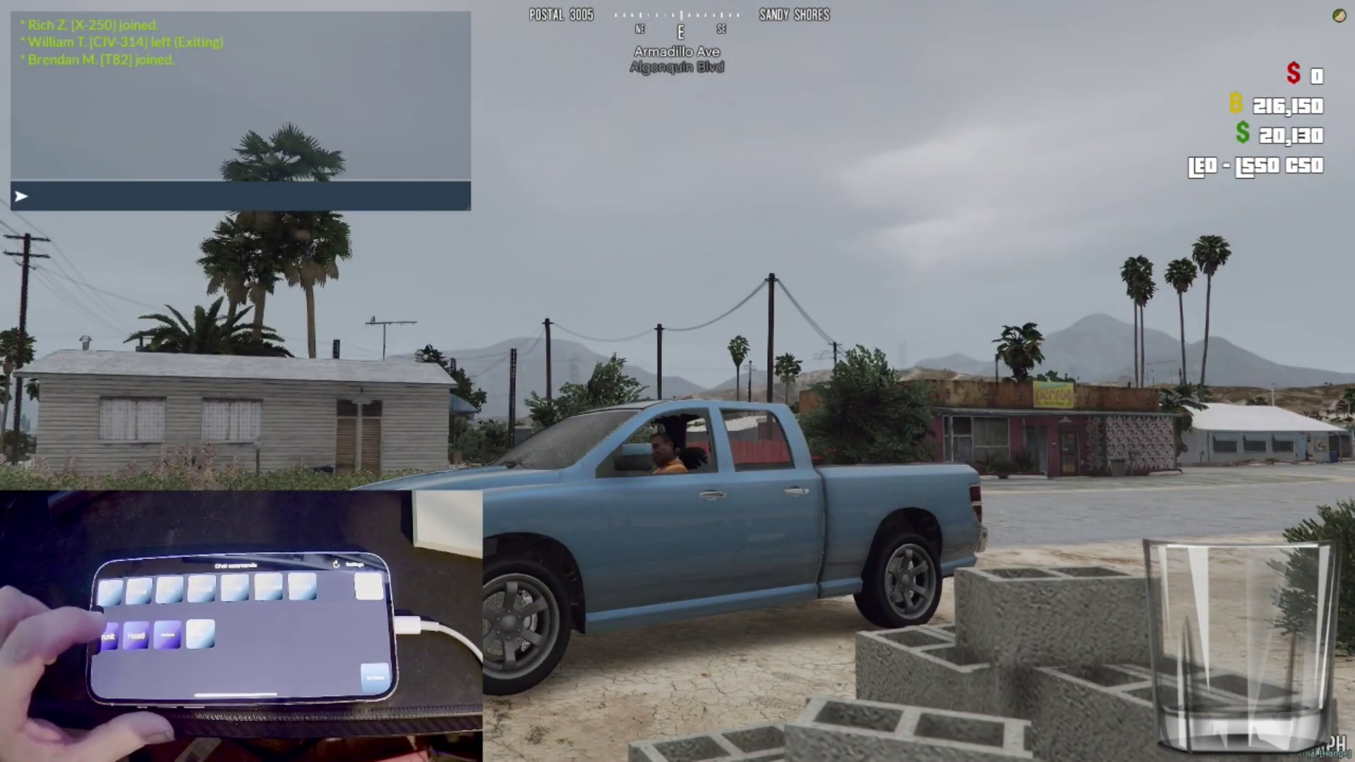
pyautogui.write('/trunk')
# - Open and close the pickup's tailgate and hood with /trunk and /hood
pyautogui.press('Return')
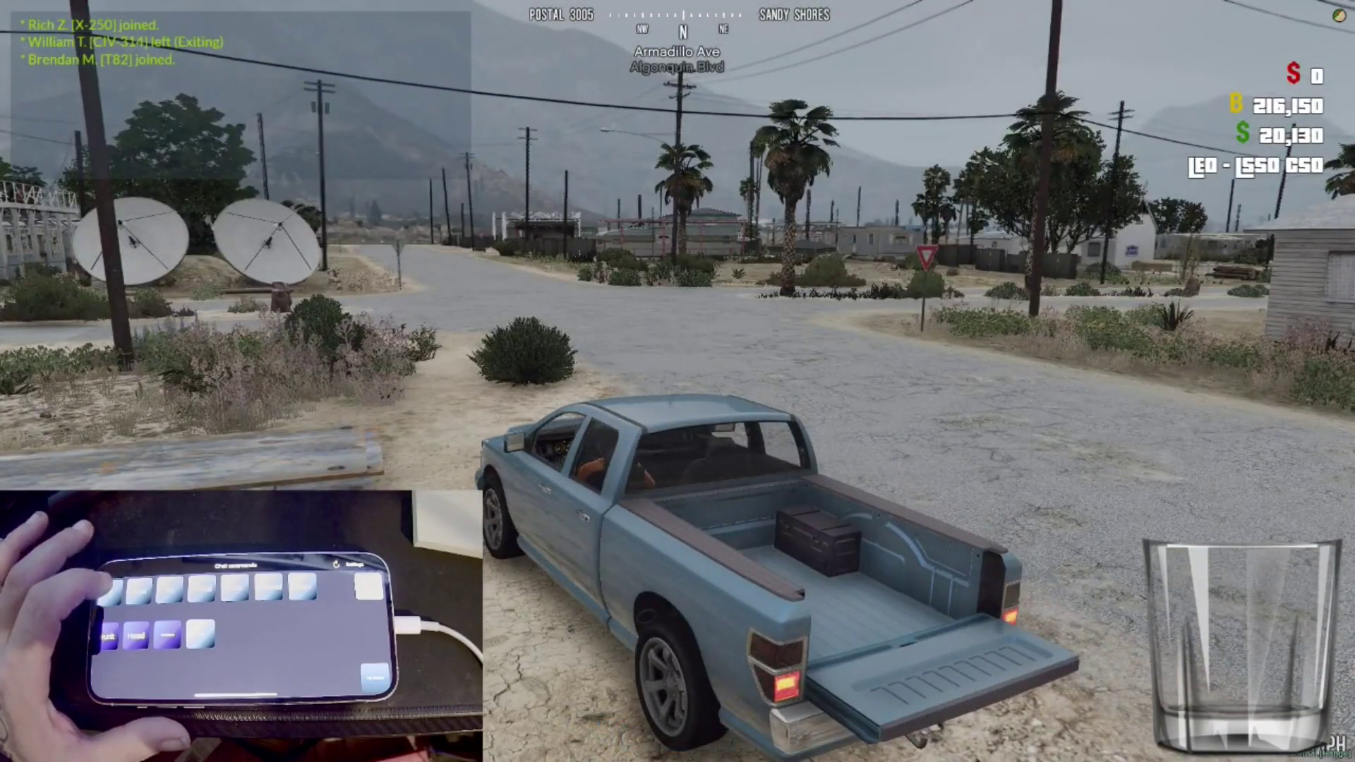
pyautogui.press('t')
pyautogui.press('Return')
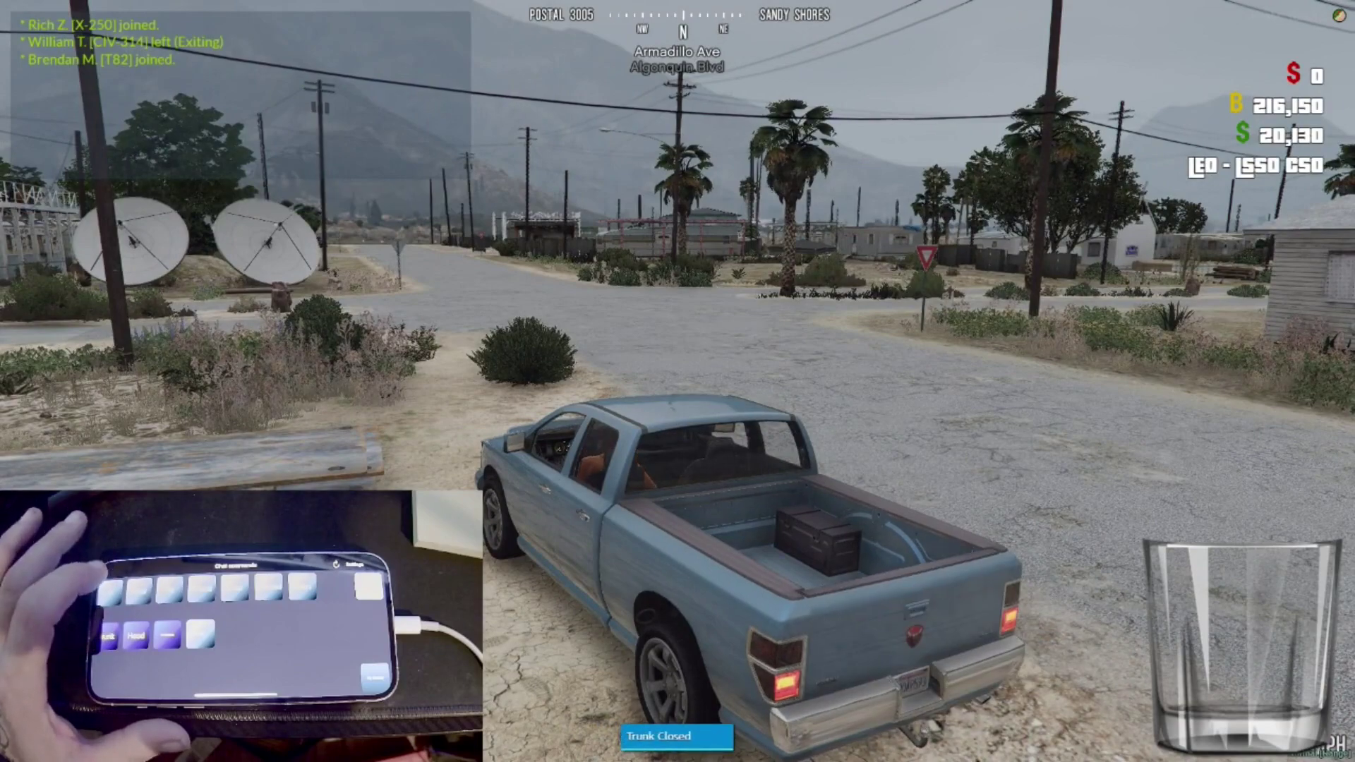
pyautogui.write('t/hood')
pyautogui.press('Return')
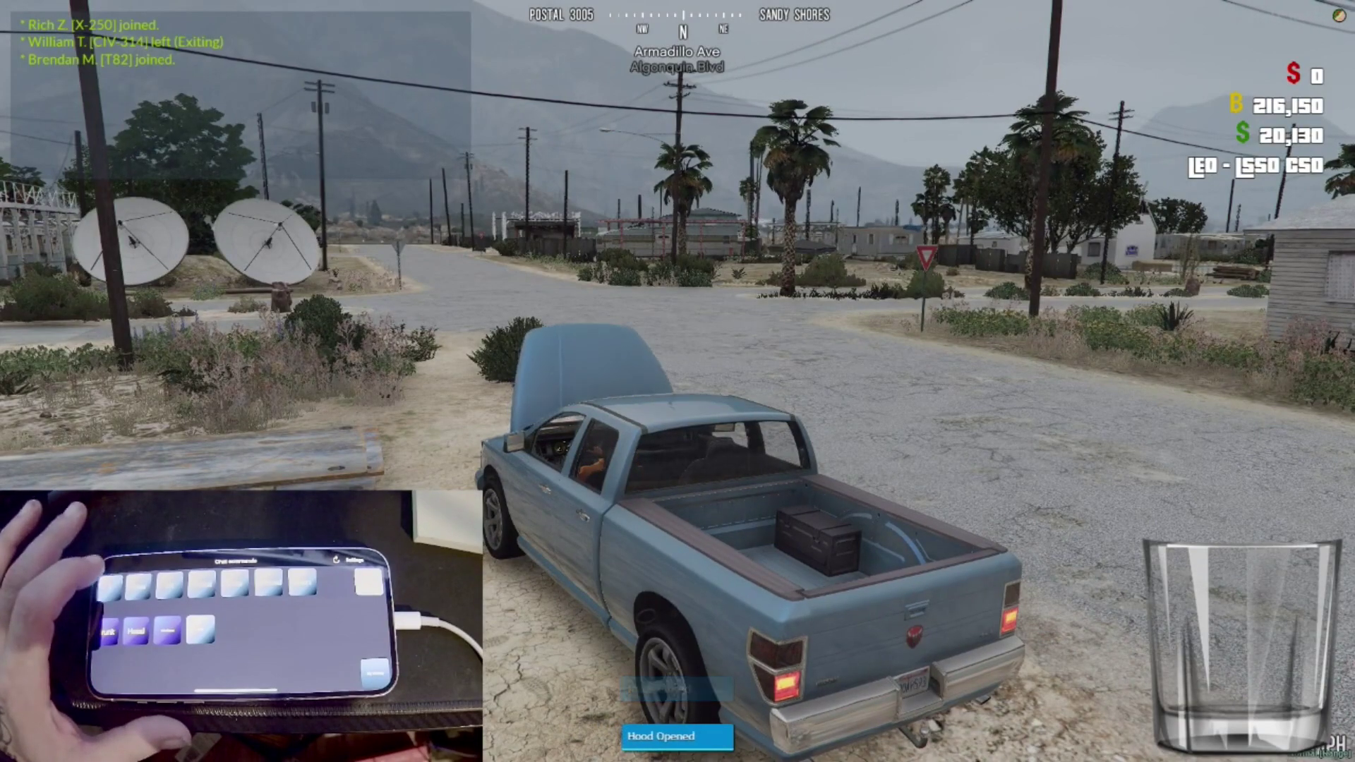
pyautogui.write('t/hood')
pyautogui.press('Return')
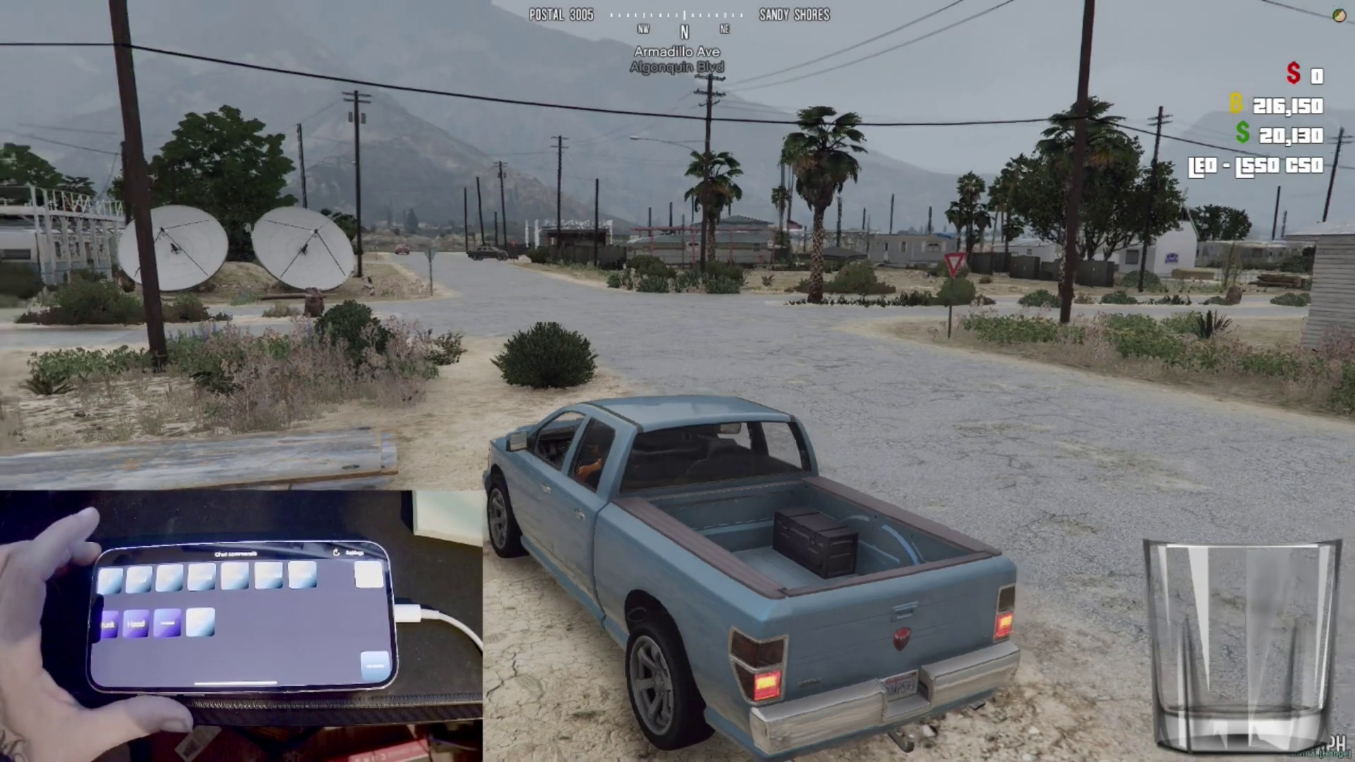
# - Circle the truck and send the /frontwindow command
pyautogui.moveTo(677, 381); pyautogui.dragTo(953, 381)
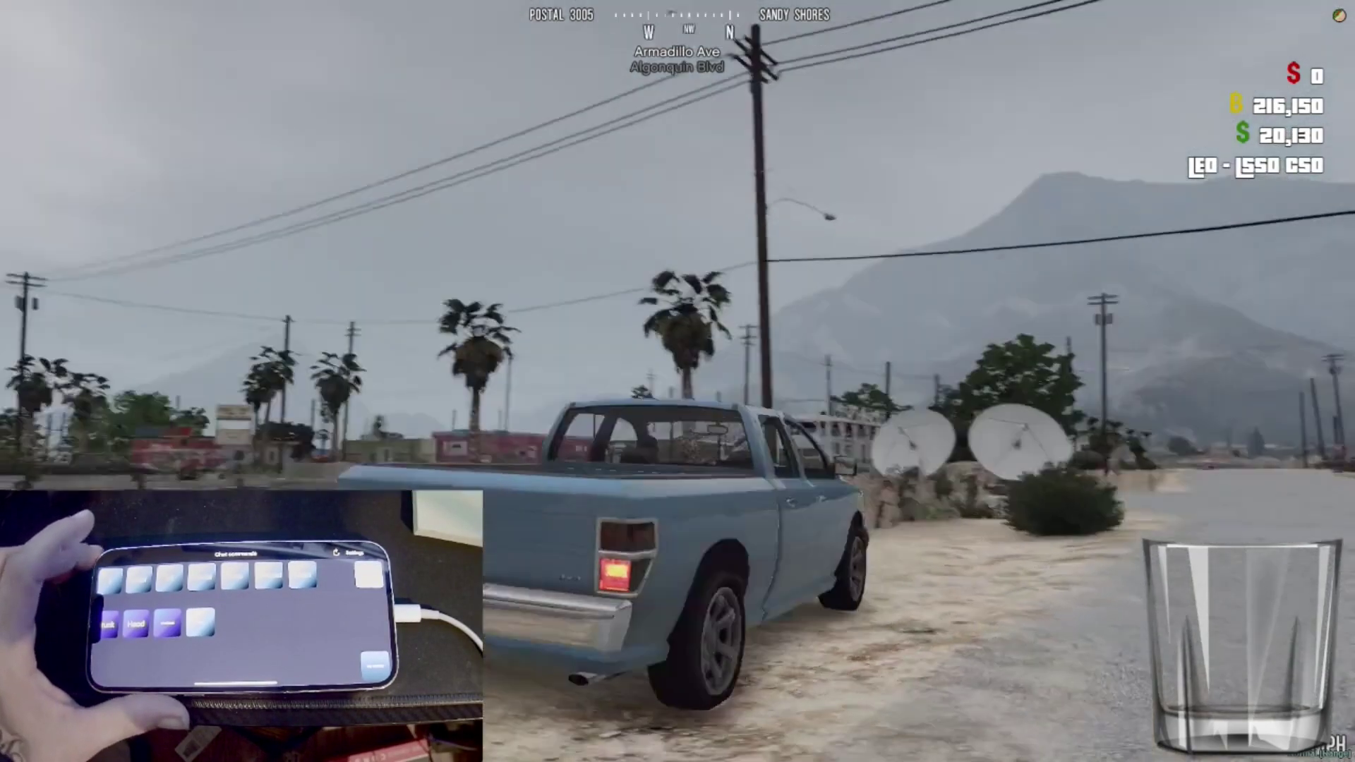
pyautogui.moveTo(678, 381); pyautogui.dragTo(954, 318)
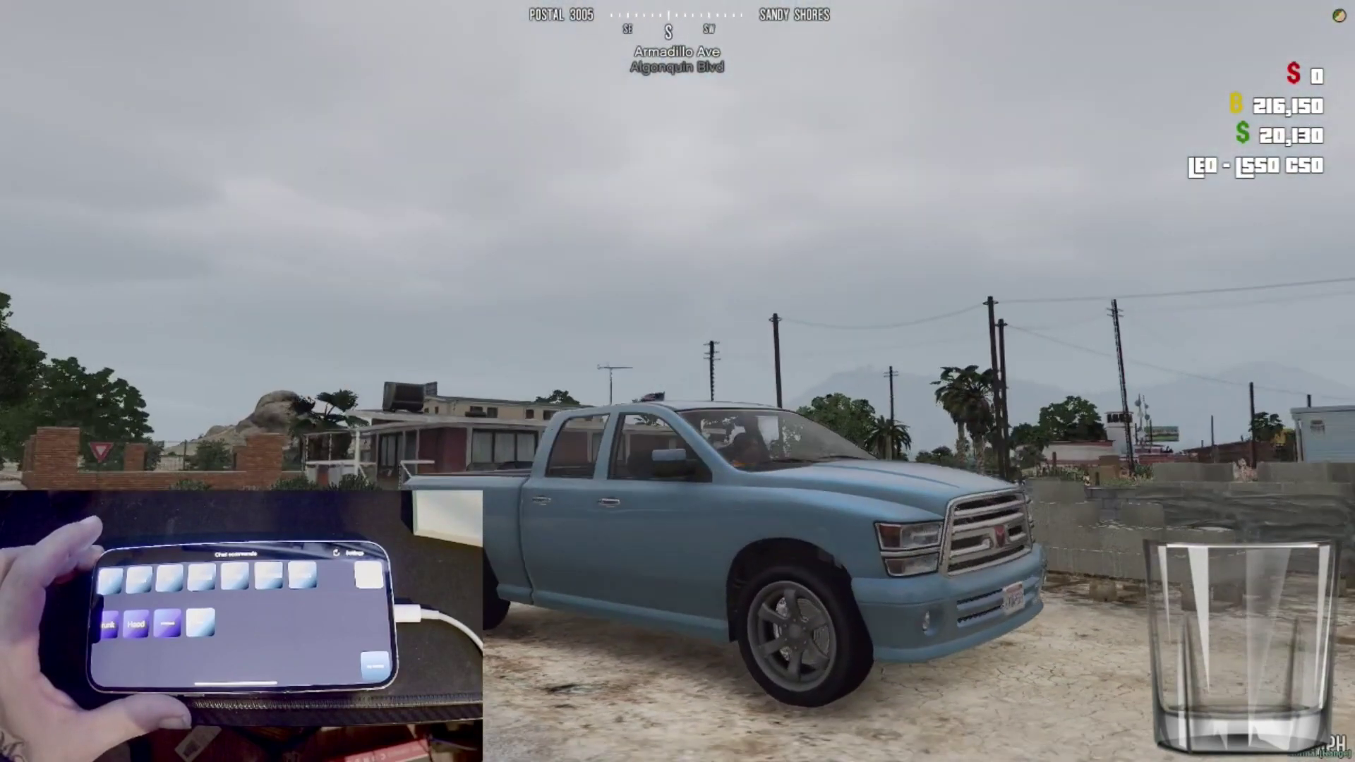
pyautogui.moveTo(678, 381); pyautogui.dragTo(1007, 360)
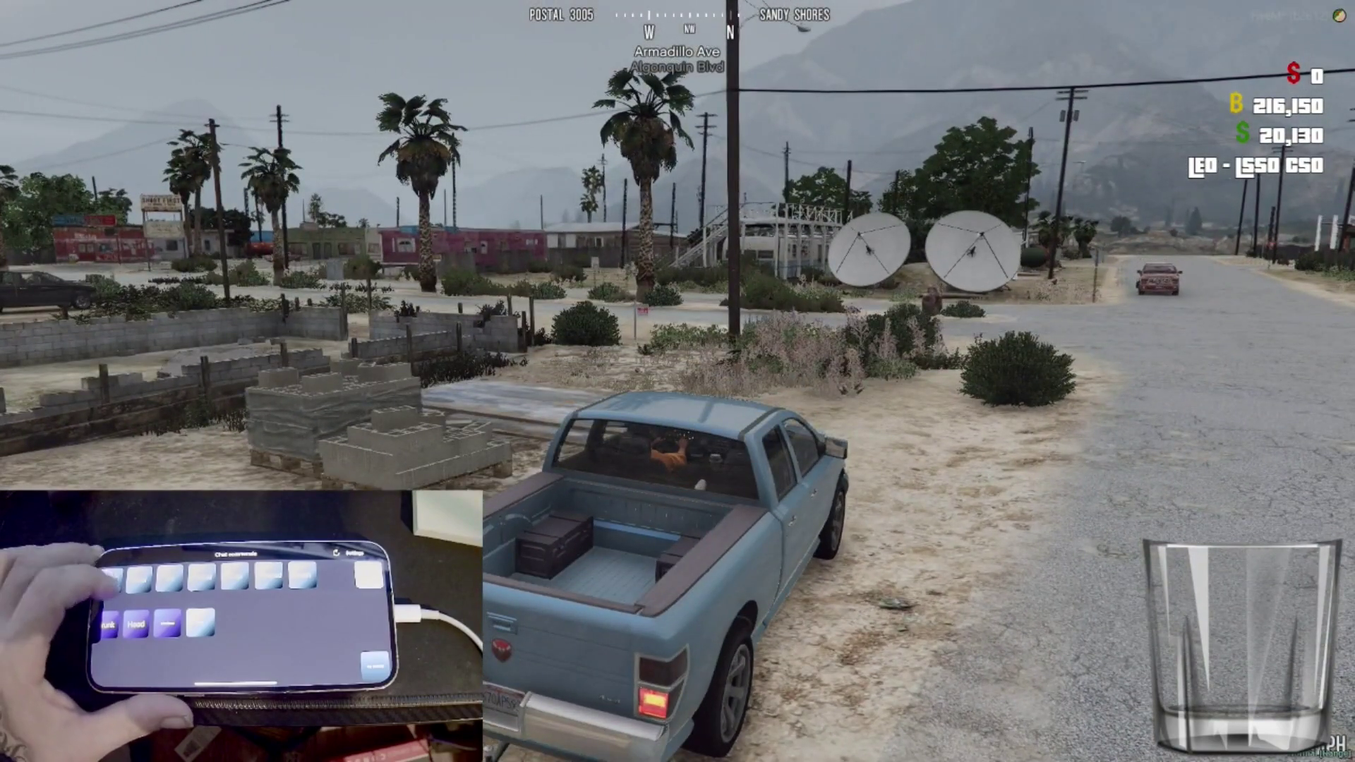
pyautogui.write('t')
pyautogui.write('/frontwindow')
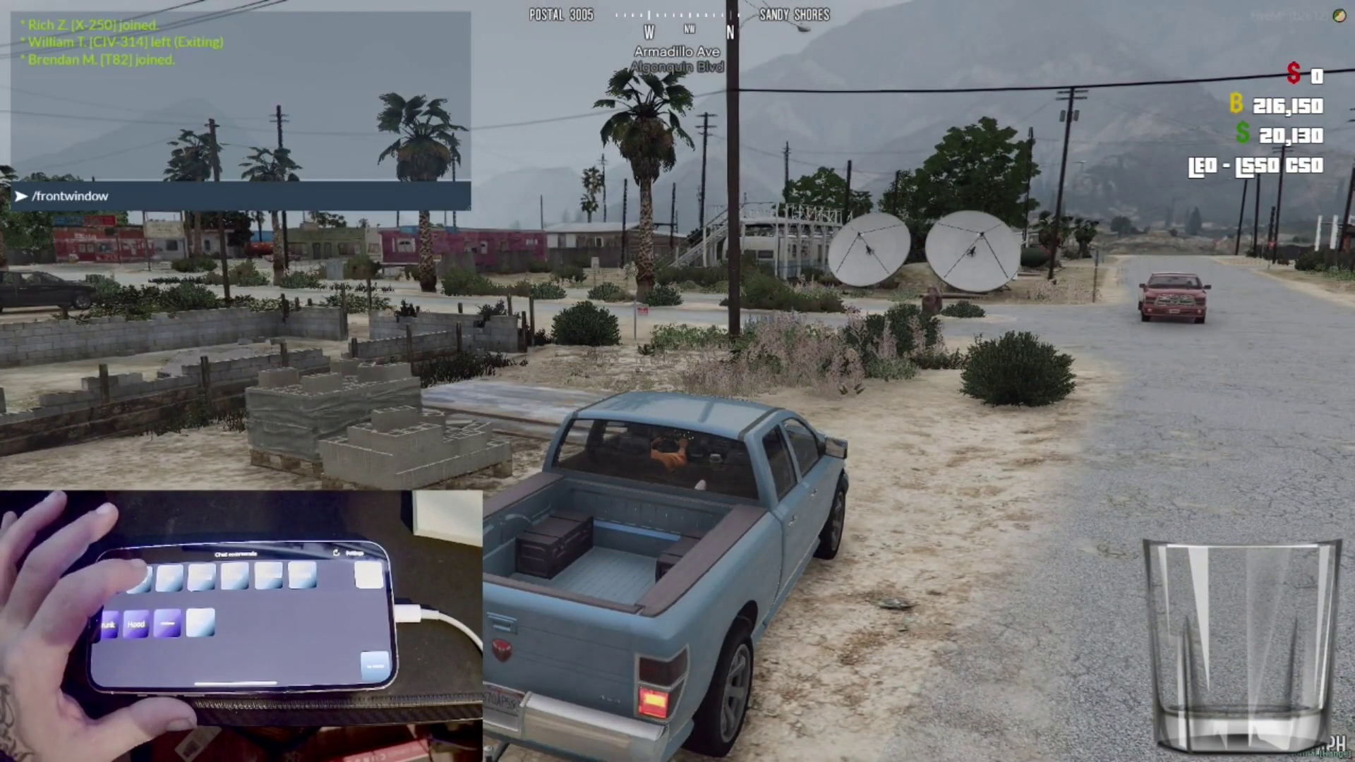
pyautogui.press('Return')
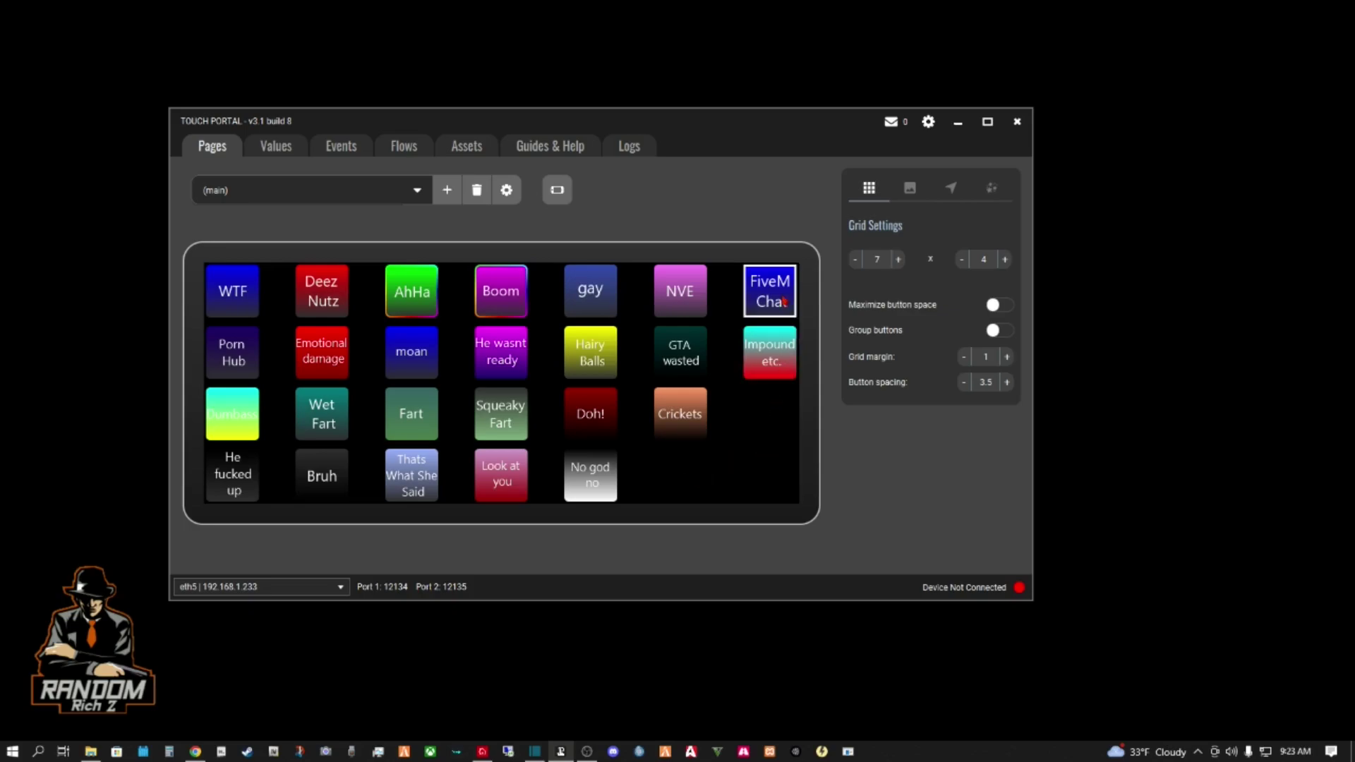
pyautogui.doubleClick(784, 360)
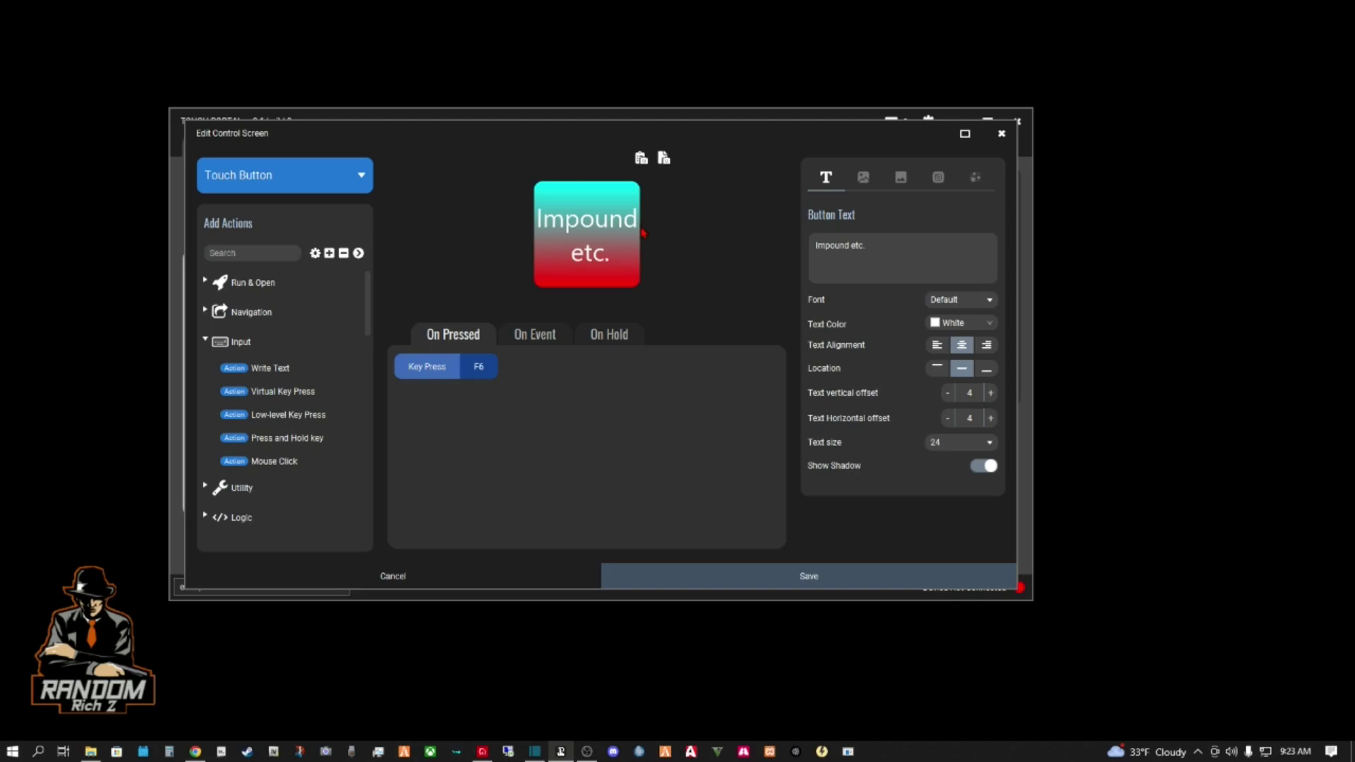
pyautogui.click(1002, 134)
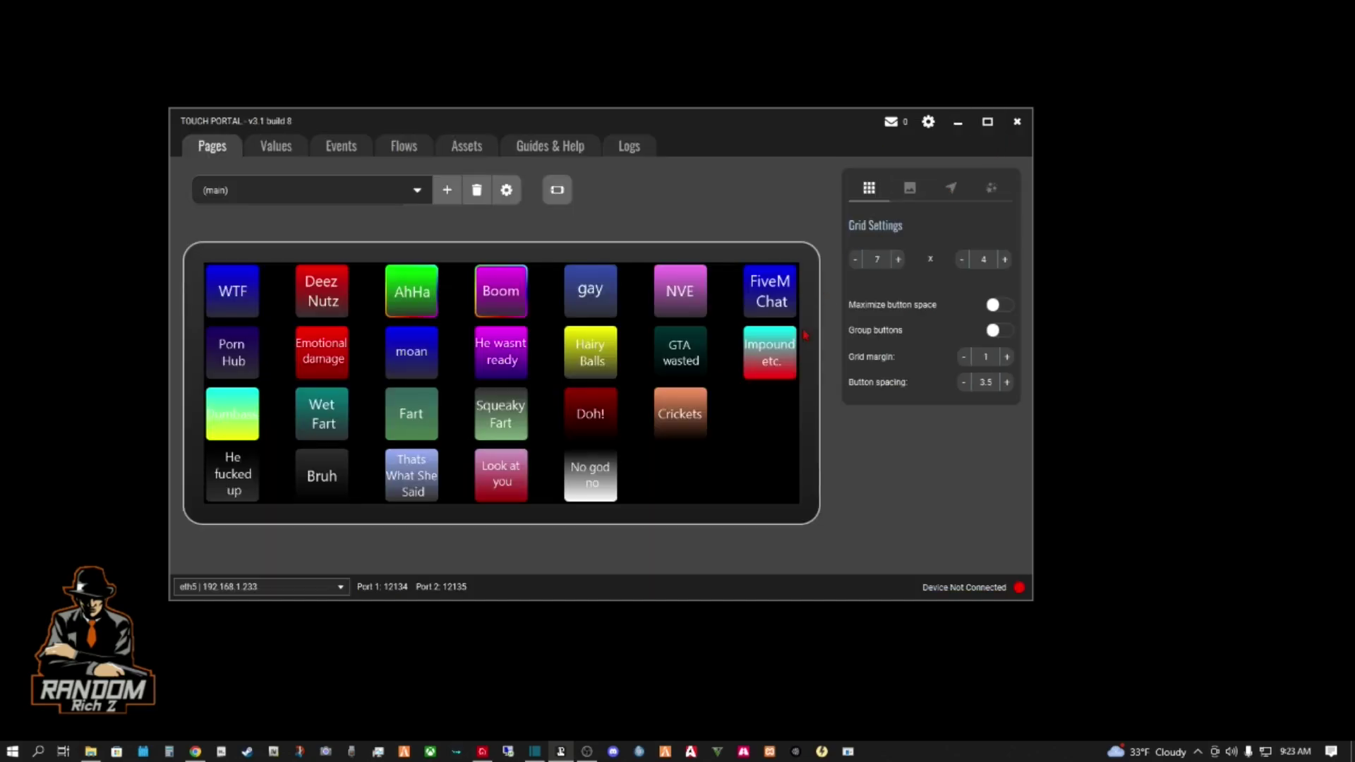
# - Create a button in the empty grid slot and expand the Input action category
pyautogui.doubleClick(766, 424)
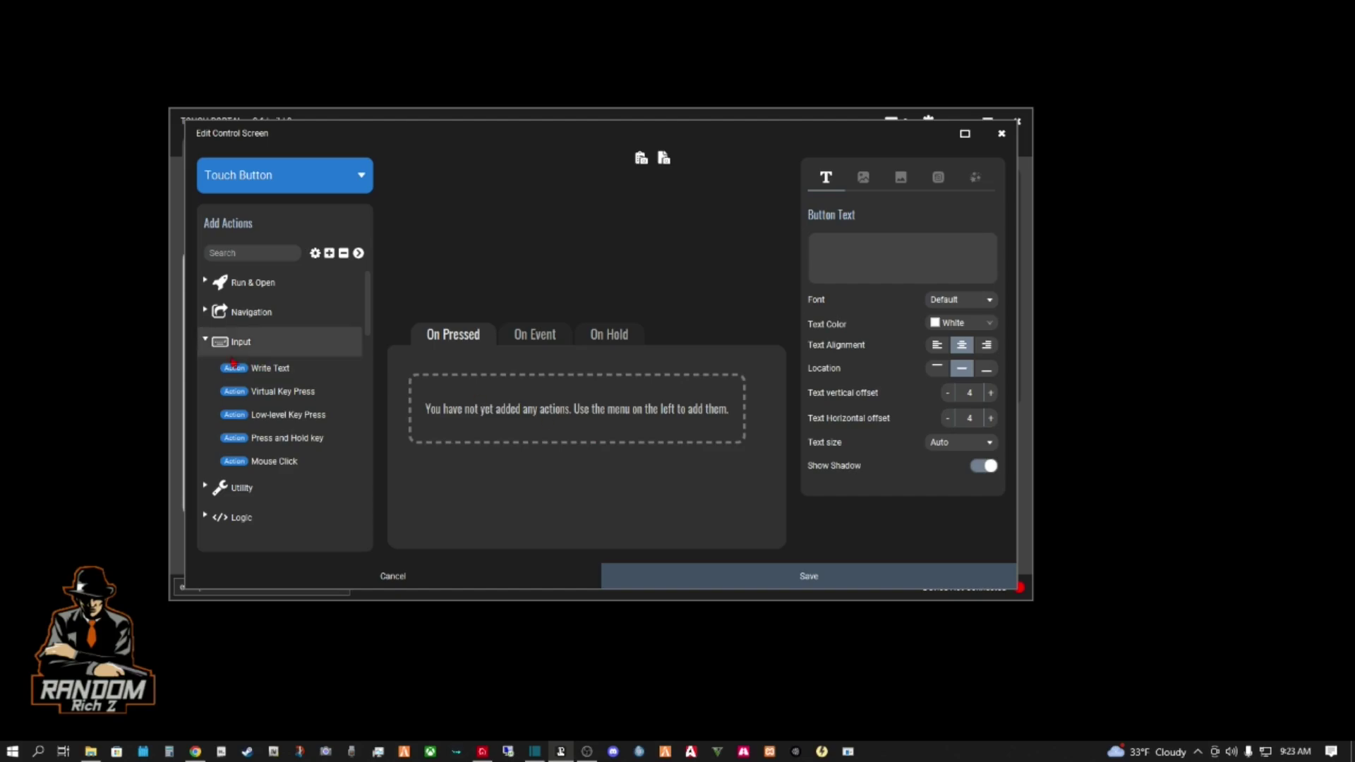
pyautogui.click(225, 342)
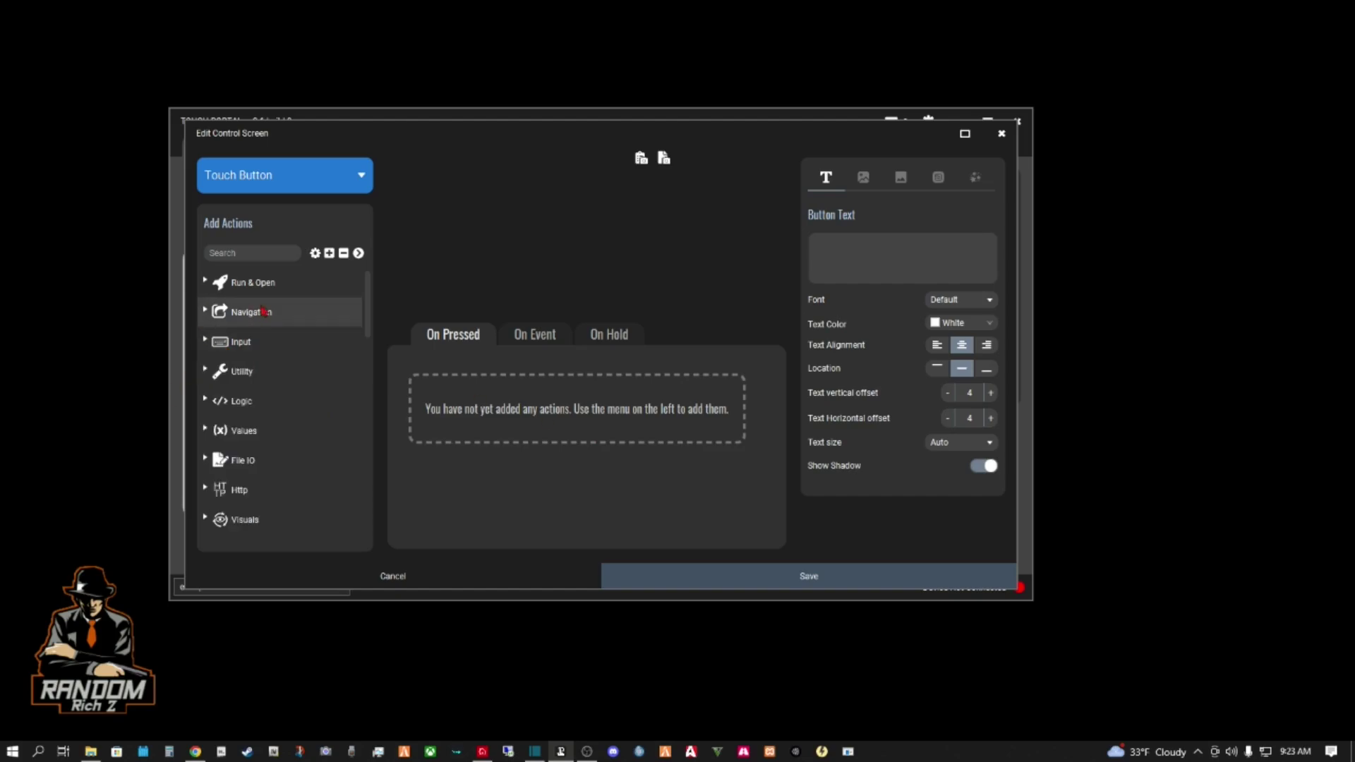
pyautogui.moveTo(368, 317); pyautogui.dragTo(367, 384)
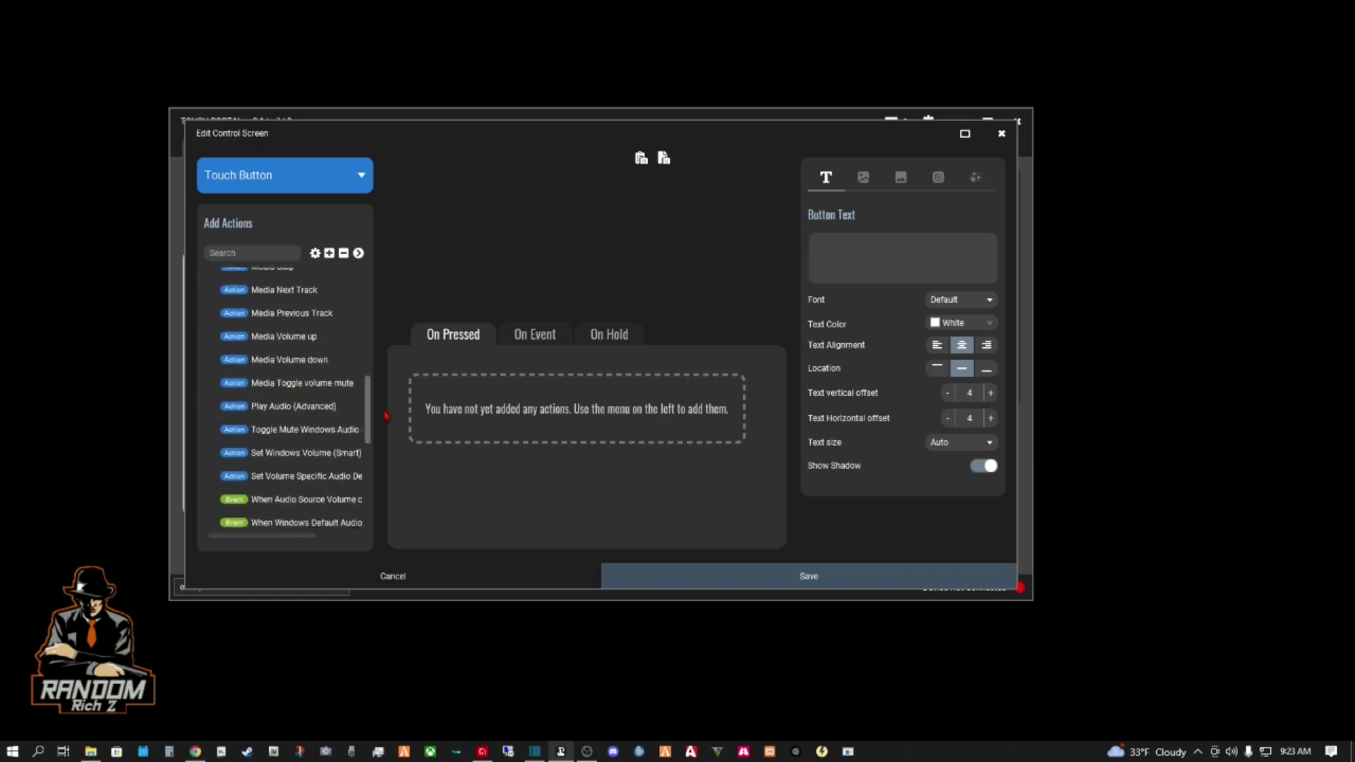
pyautogui.scroll(2, 318, 402)
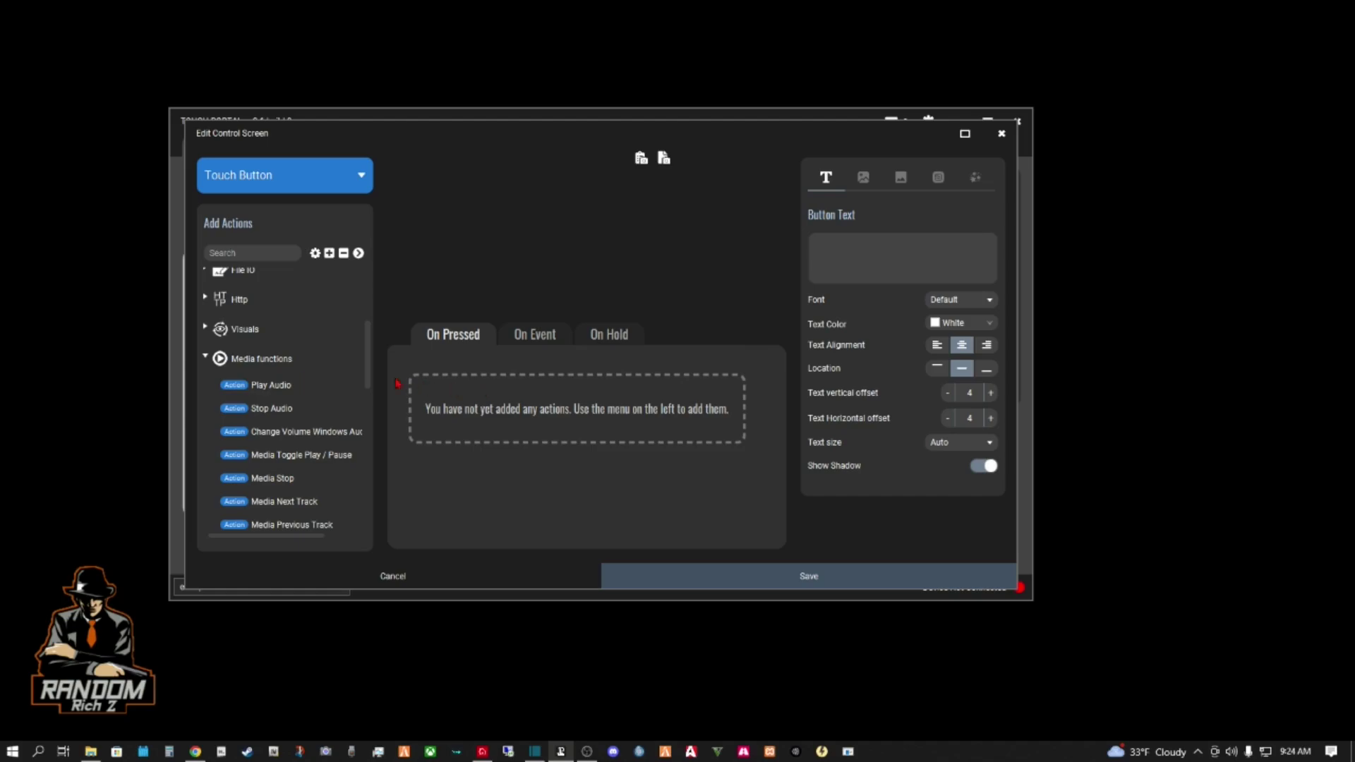
pyautogui.click(270, 370)
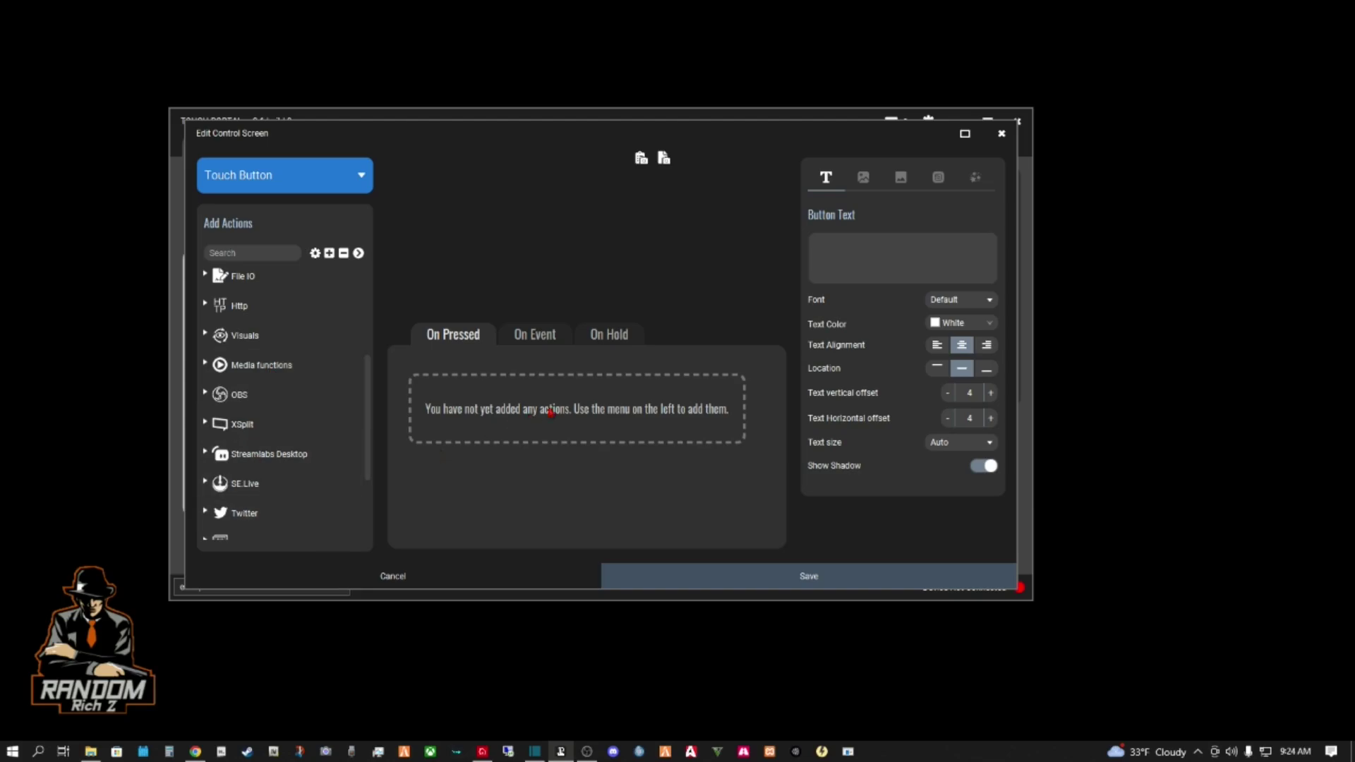
pyautogui.scroll(3, 293, 403)
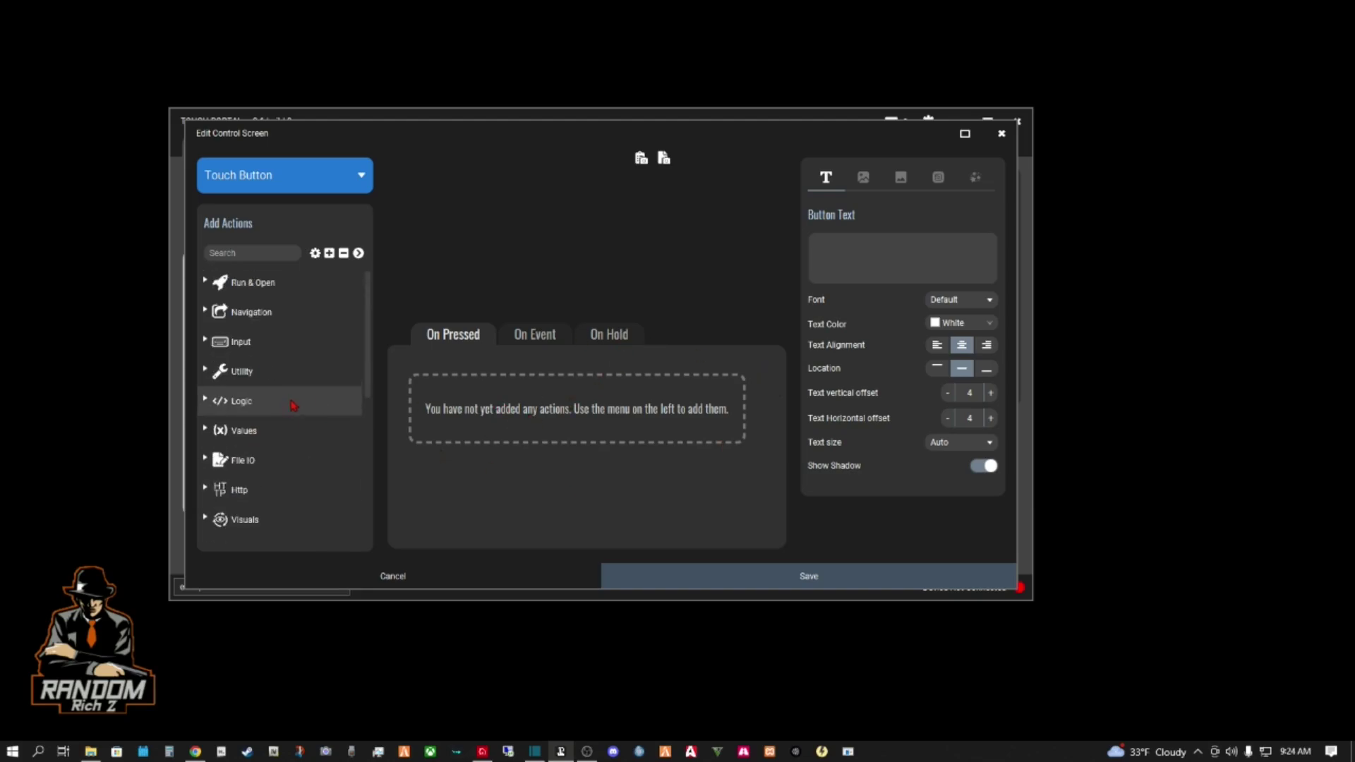
pyautogui.click(279, 355)
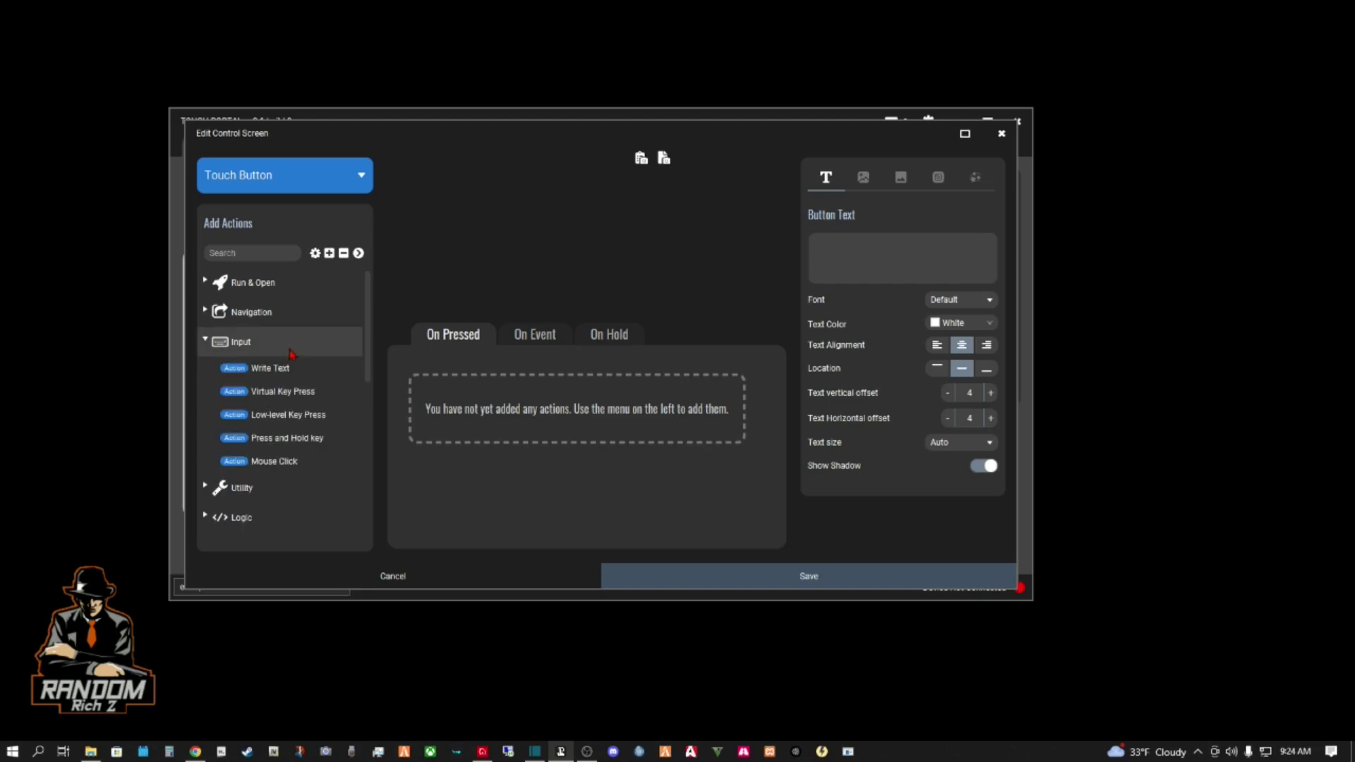
# - Add a Key Presses action sending F3 to the button's On Pressed list
pyautogui.click(309, 398)
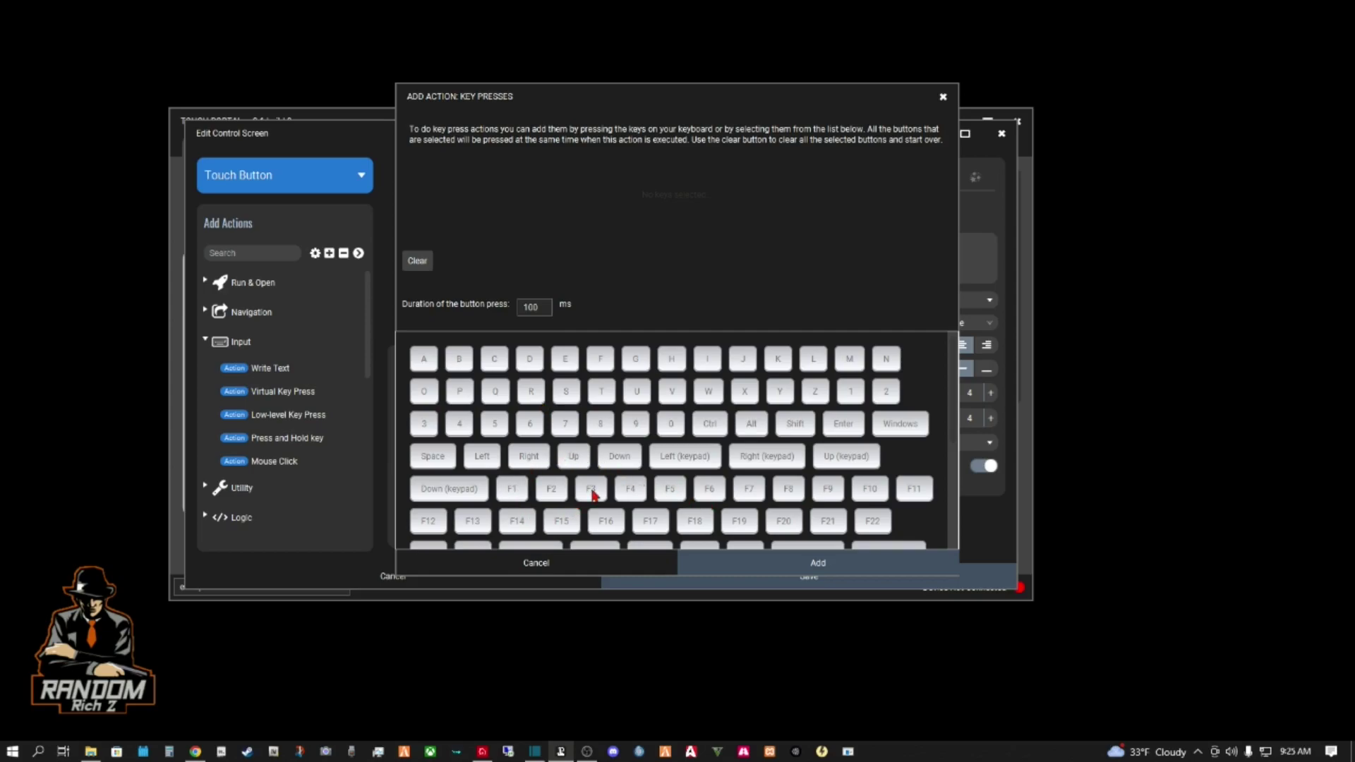
pyautogui.click(593, 490)
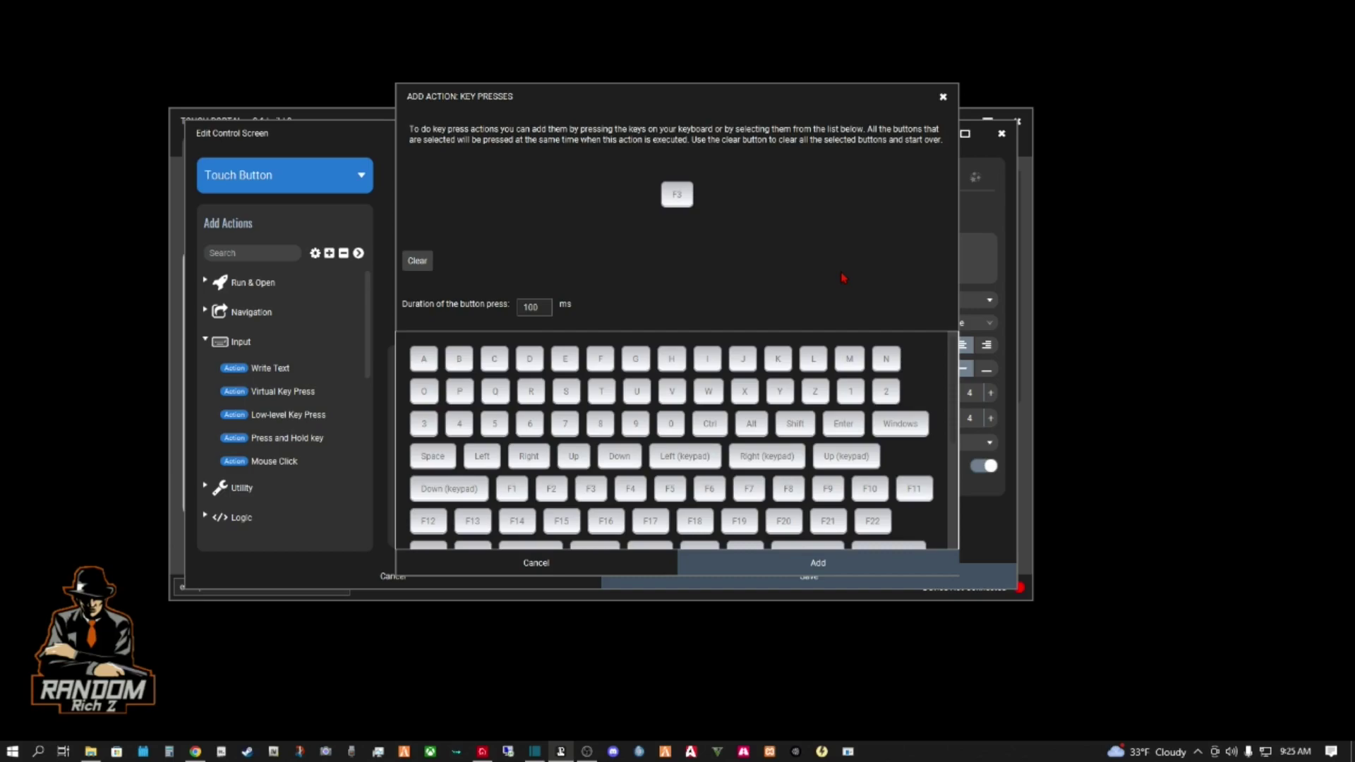
pyautogui.click(819, 562)
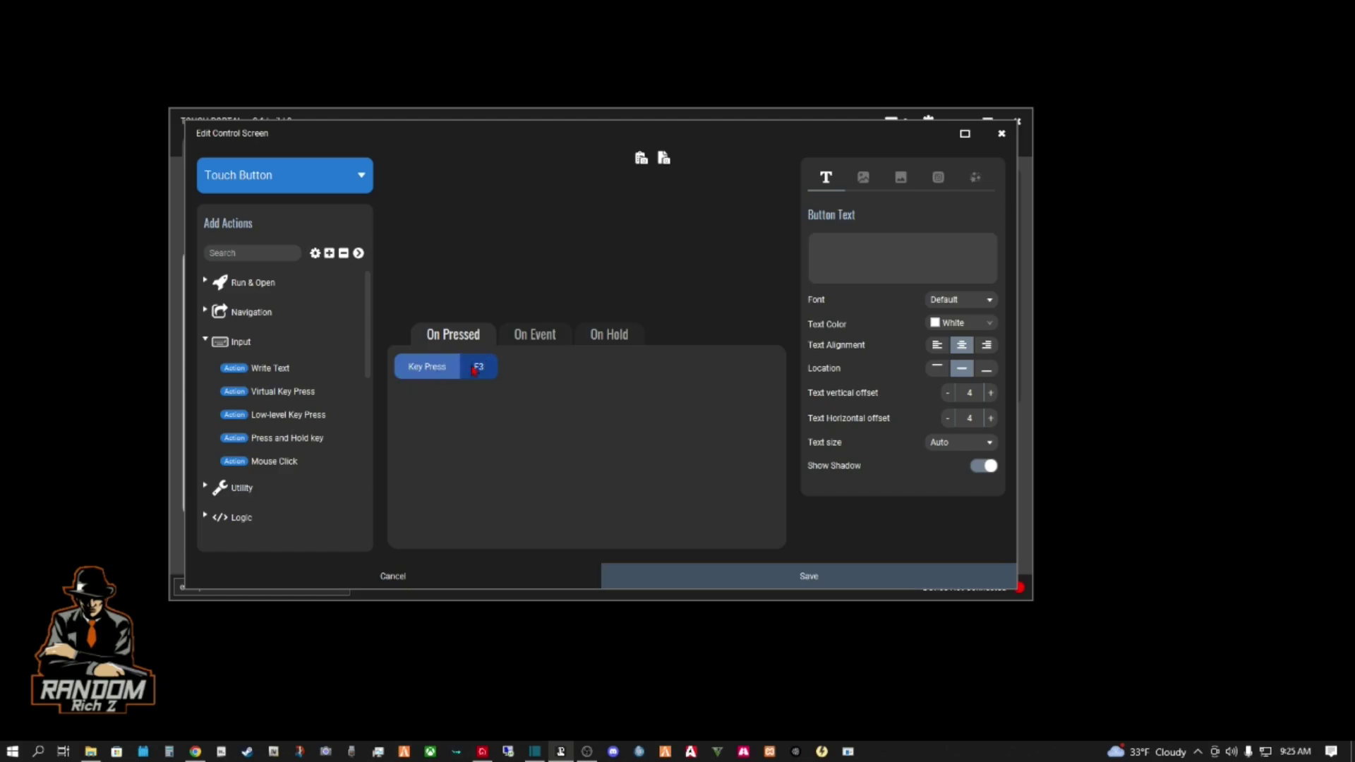
# - Label the button 'trunk govebox', show its background, and start the gradient pink
pyautogui.click(847, 243)
pyautogui.write('trunk')
pyautogui.write(' go')
pyautogui.write('vebo')
pyautogui.write('x')
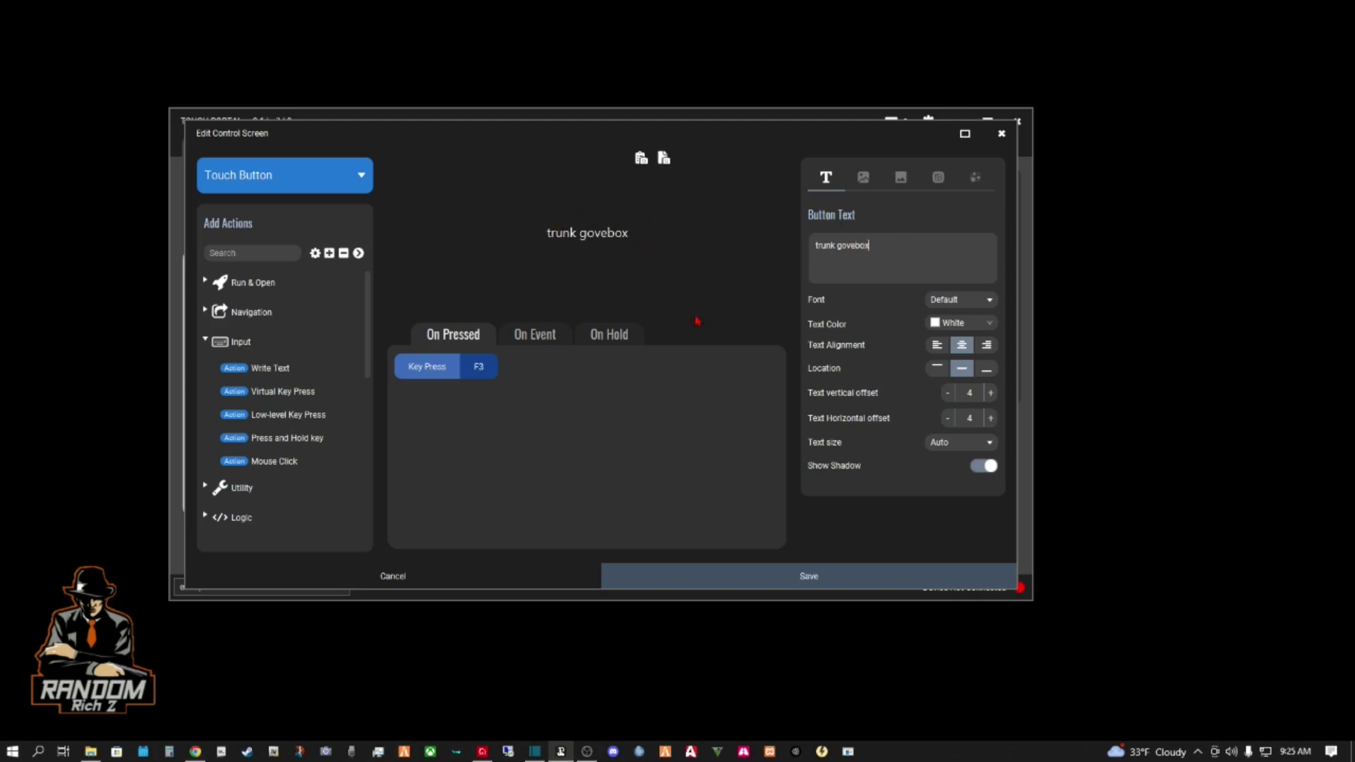
pyautogui.click(939, 178)
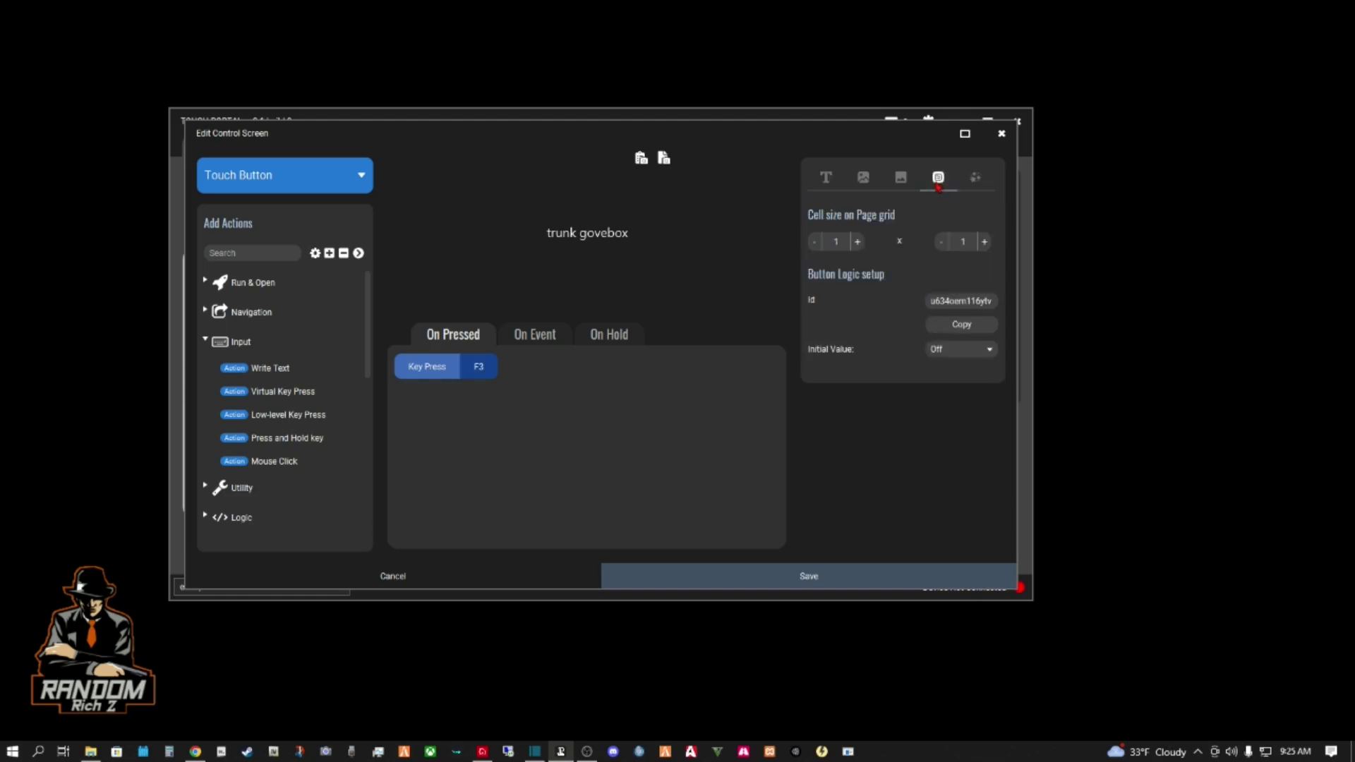
pyautogui.click(901, 178)
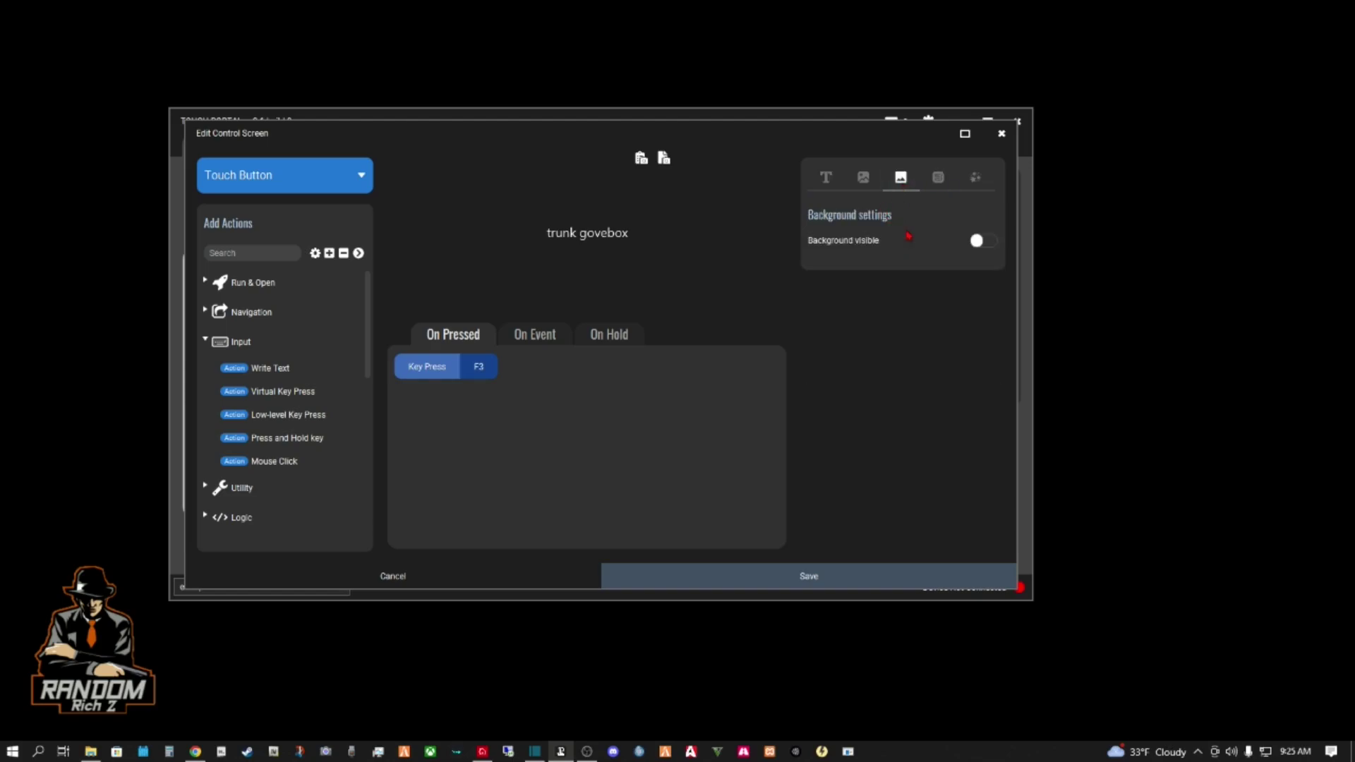
pyautogui.click(983, 242)
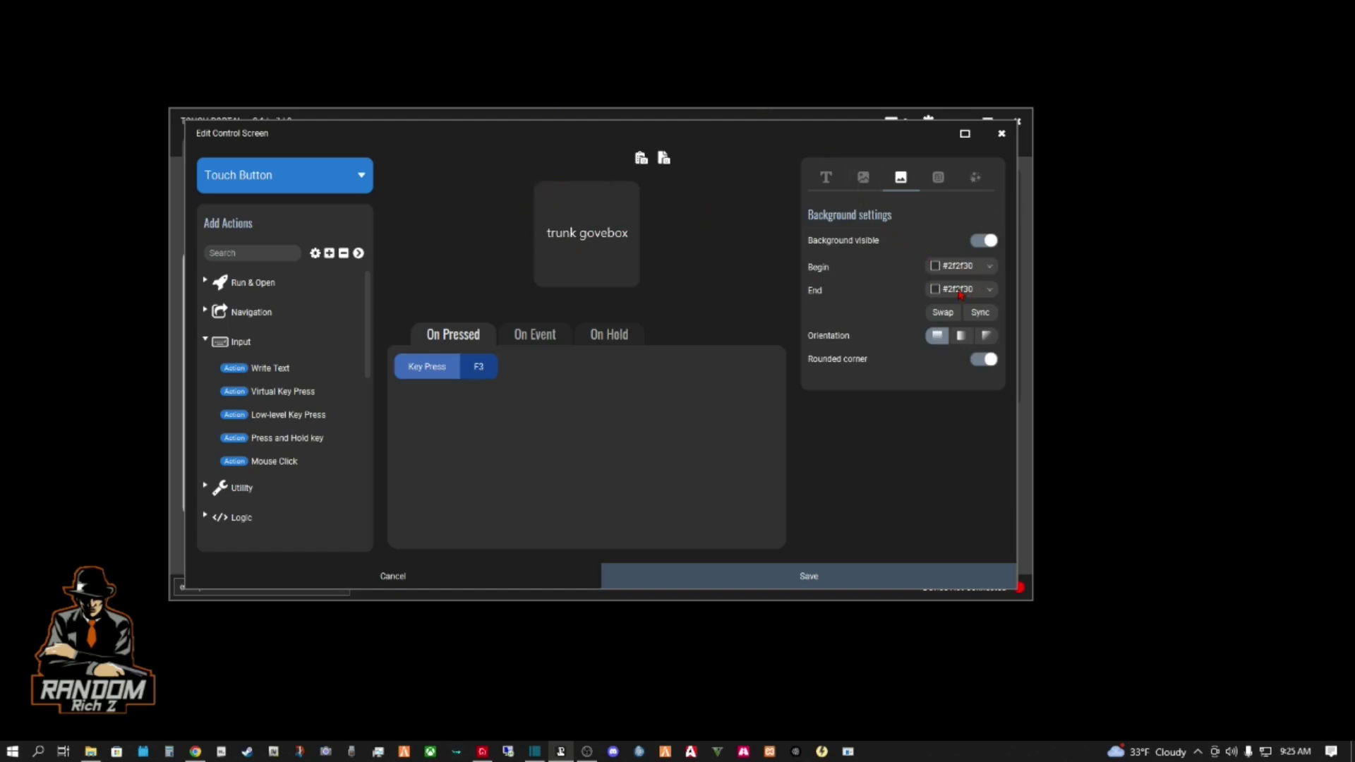
pyautogui.click(935, 266)
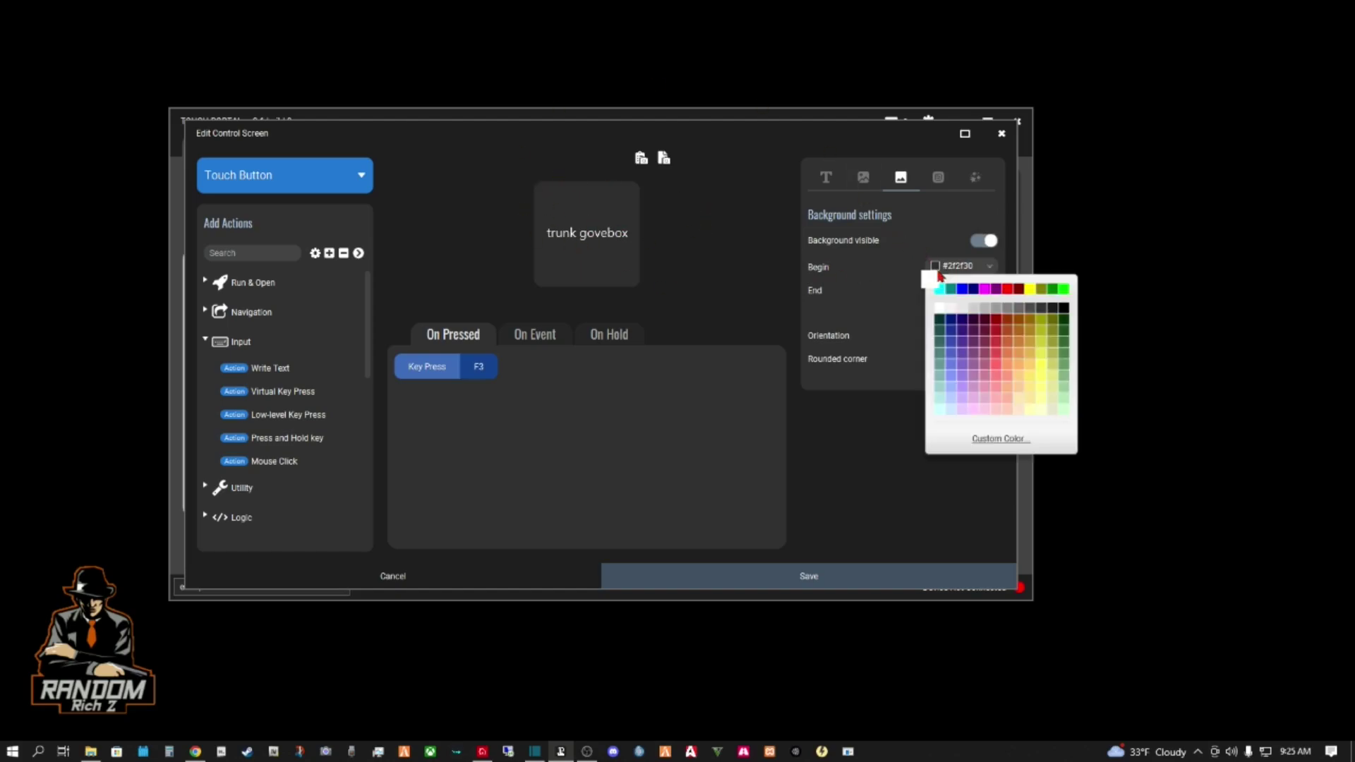
pyautogui.click(985, 355)
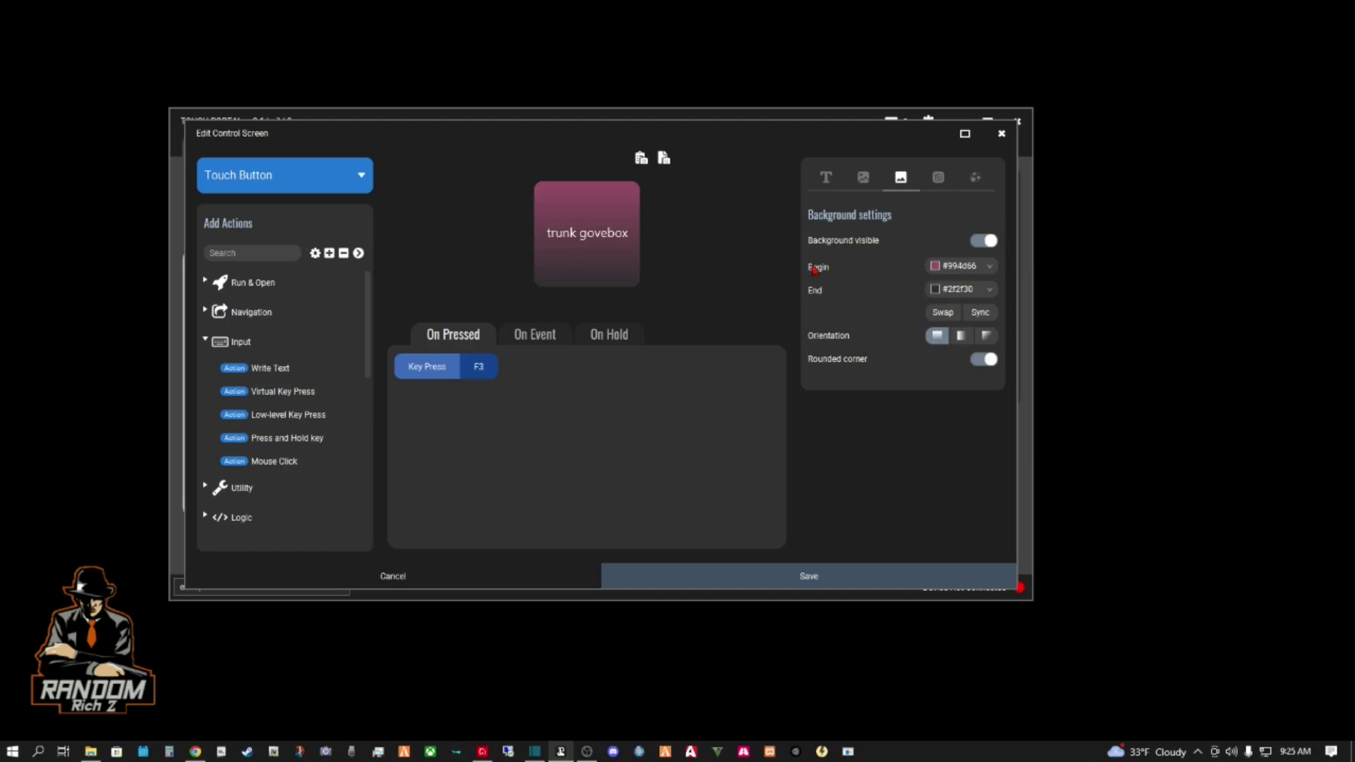
# - Set label text size 26 and gradient end black, then save the button
pyautogui.click(827, 177)
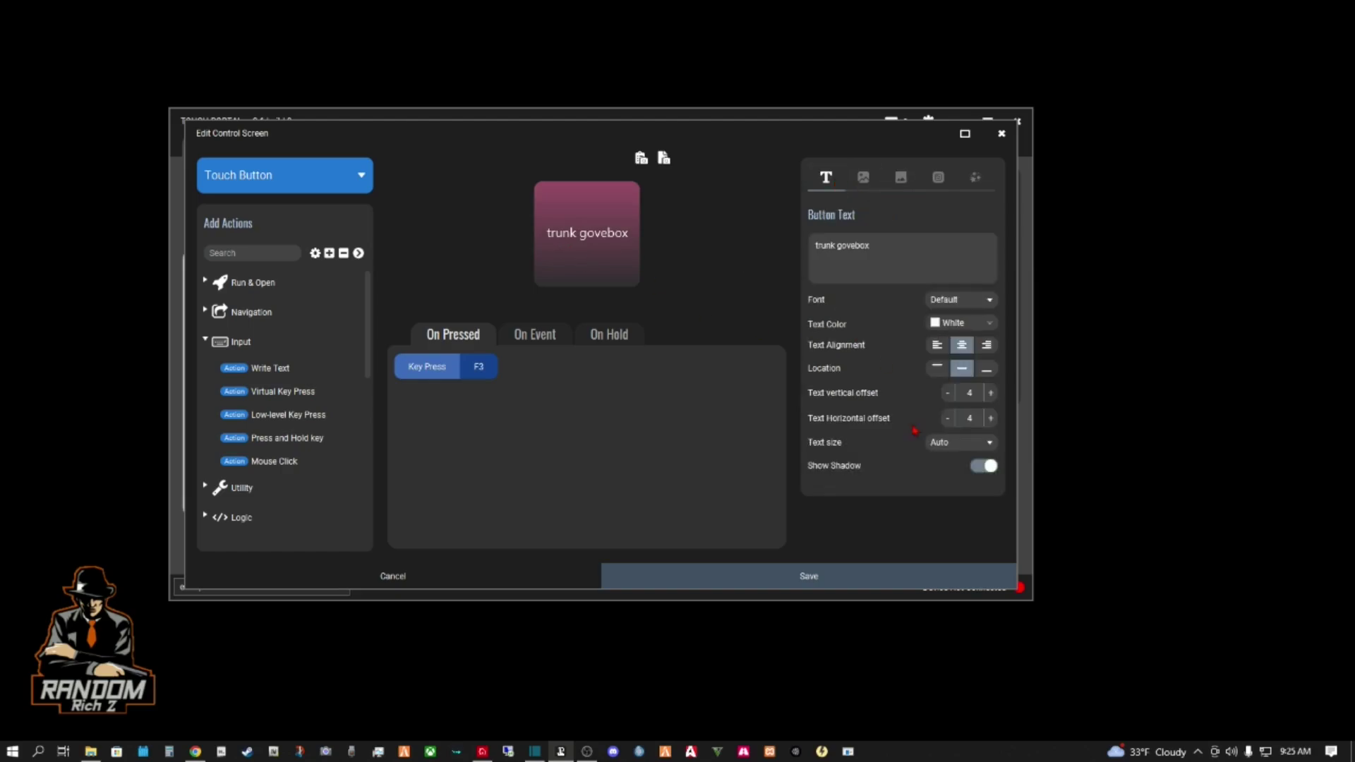
pyautogui.click(968, 443)
pyautogui.scroll(-4, 965, 554)
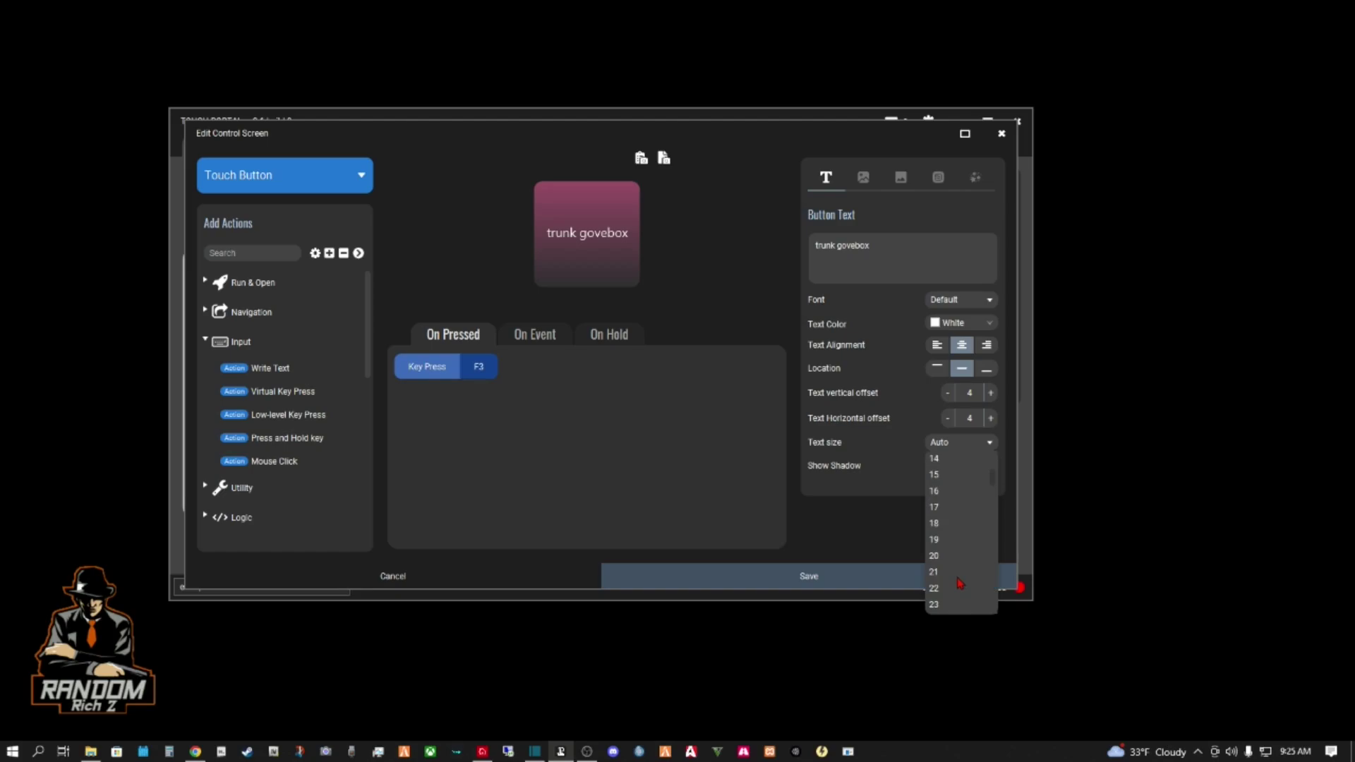
pyautogui.scroll(-4, 957, 551)
pyautogui.click(951, 506)
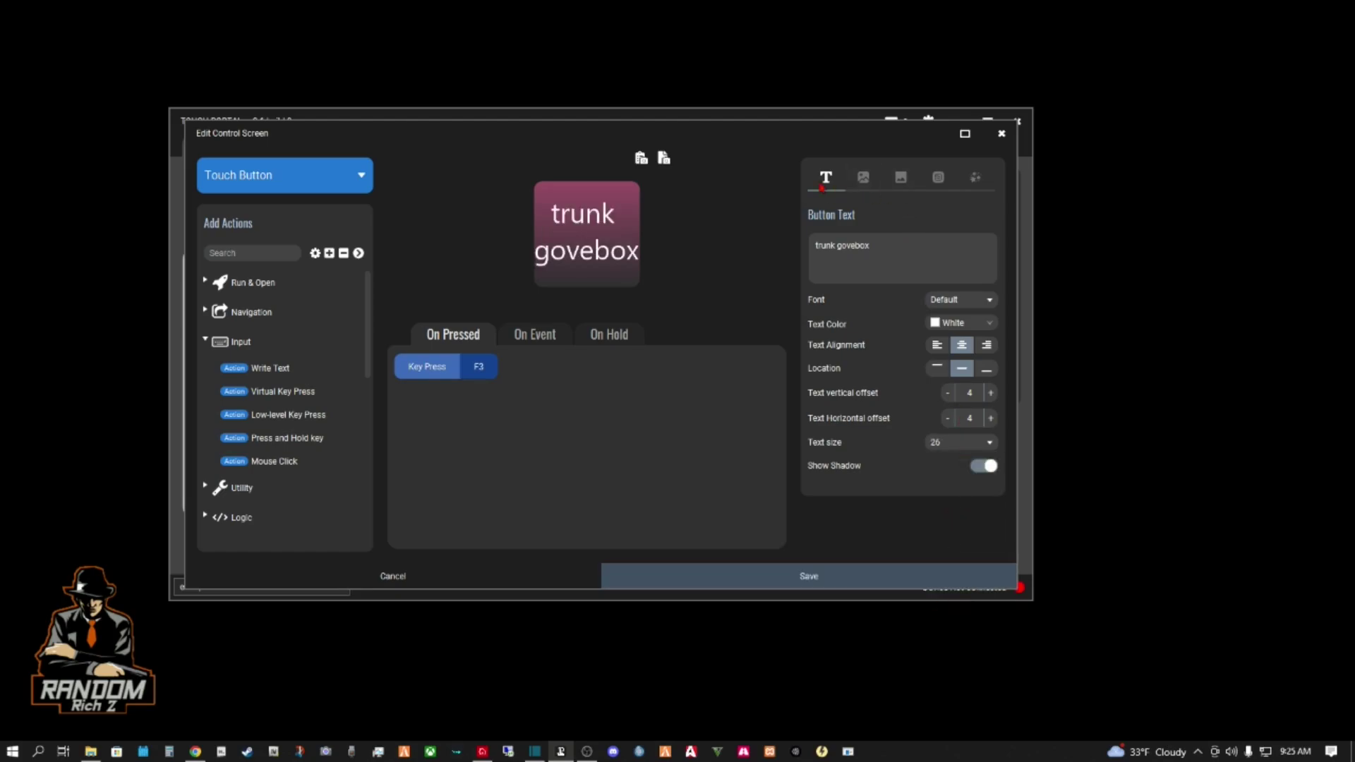
pyautogui.click(900, 177)
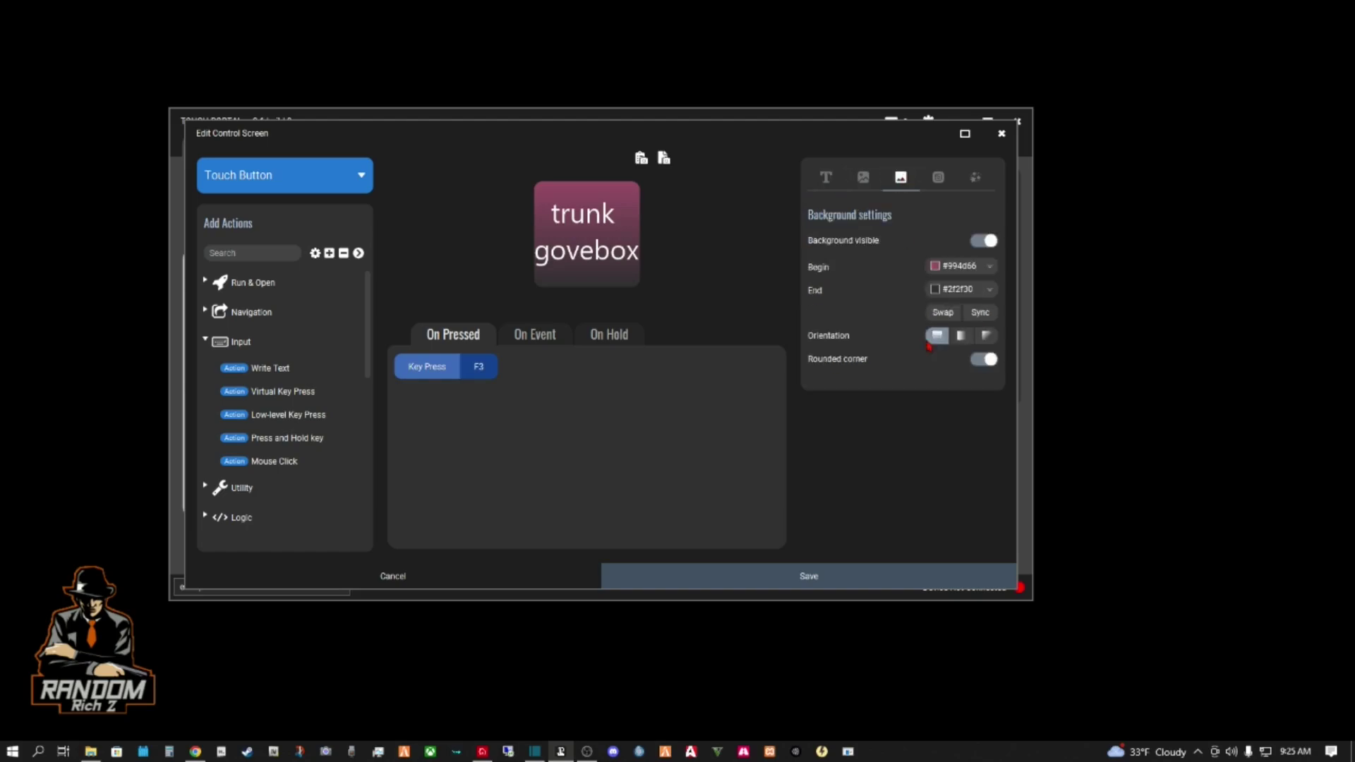
pyautogui.click(935, 290)
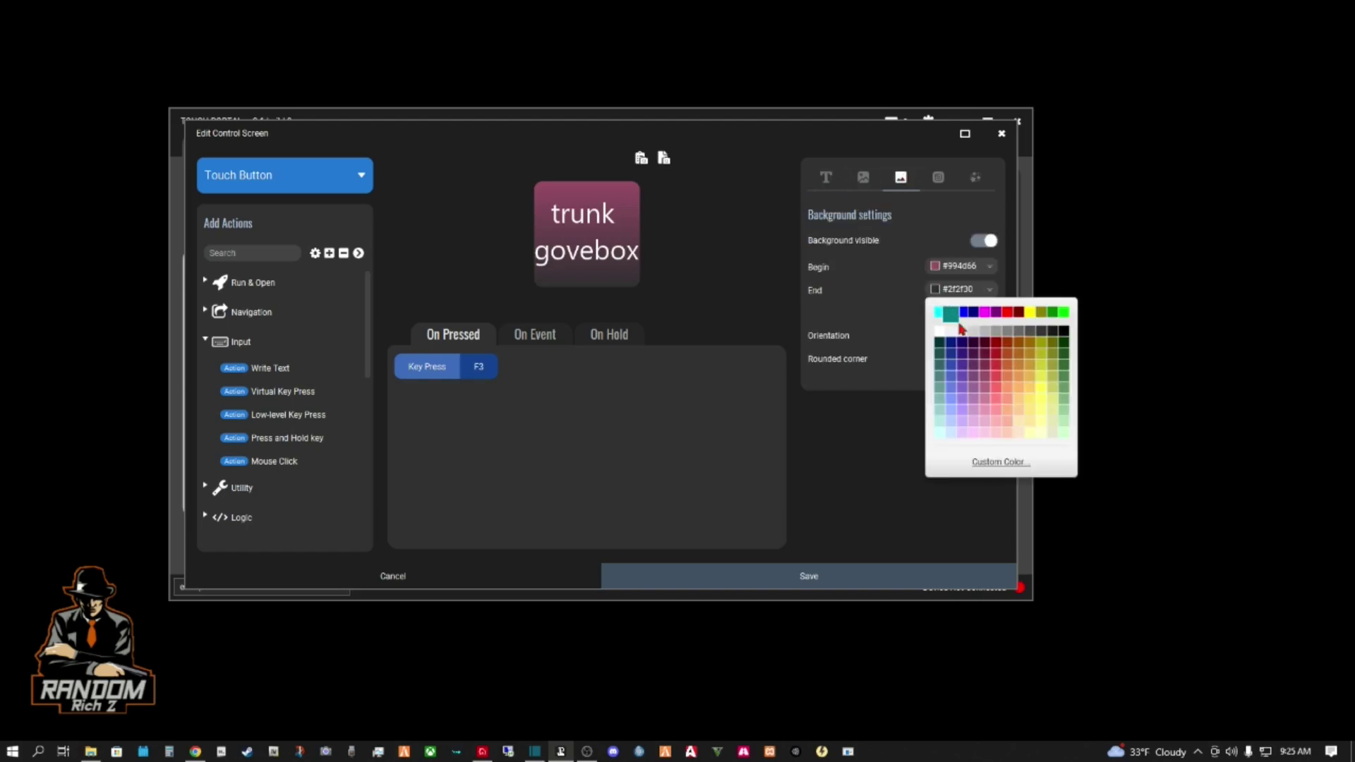
pyautogui.click(1064, 333)
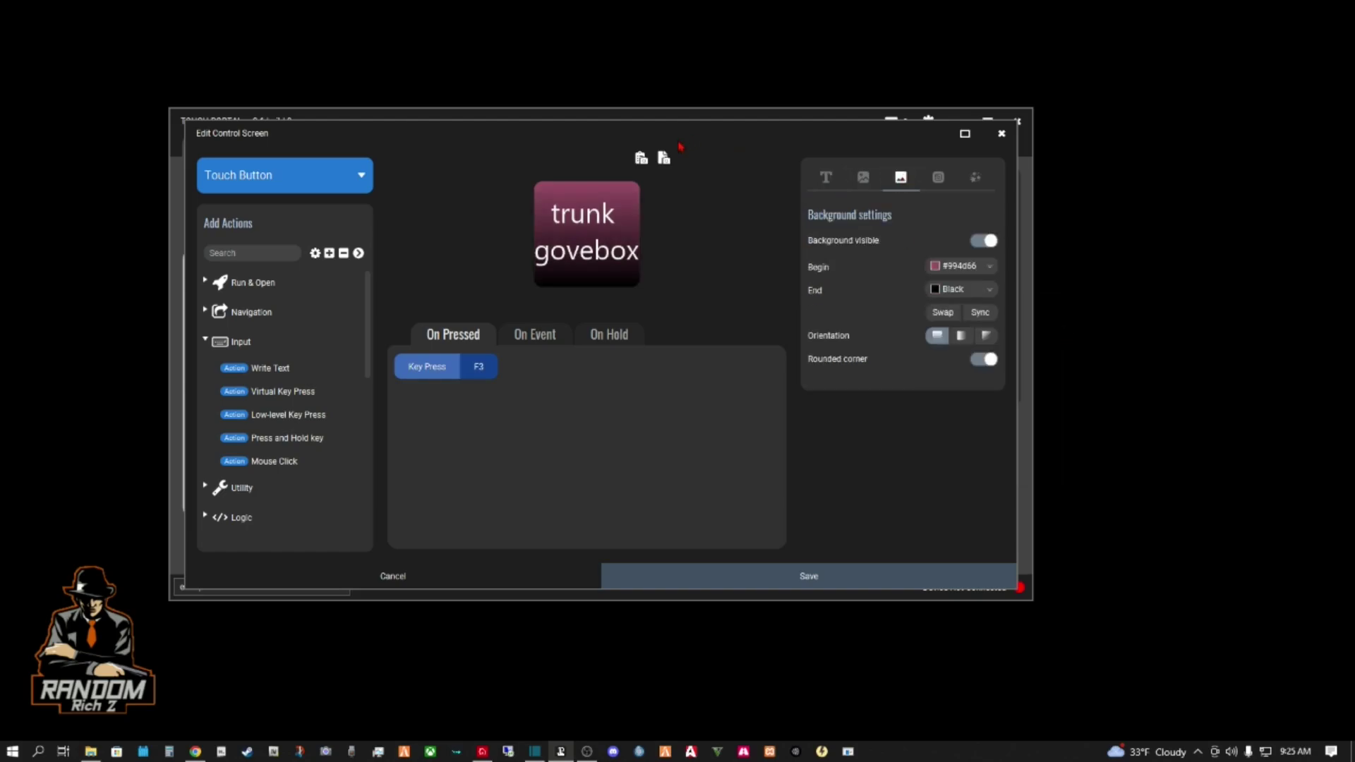
pyautogui.click(776, 577)
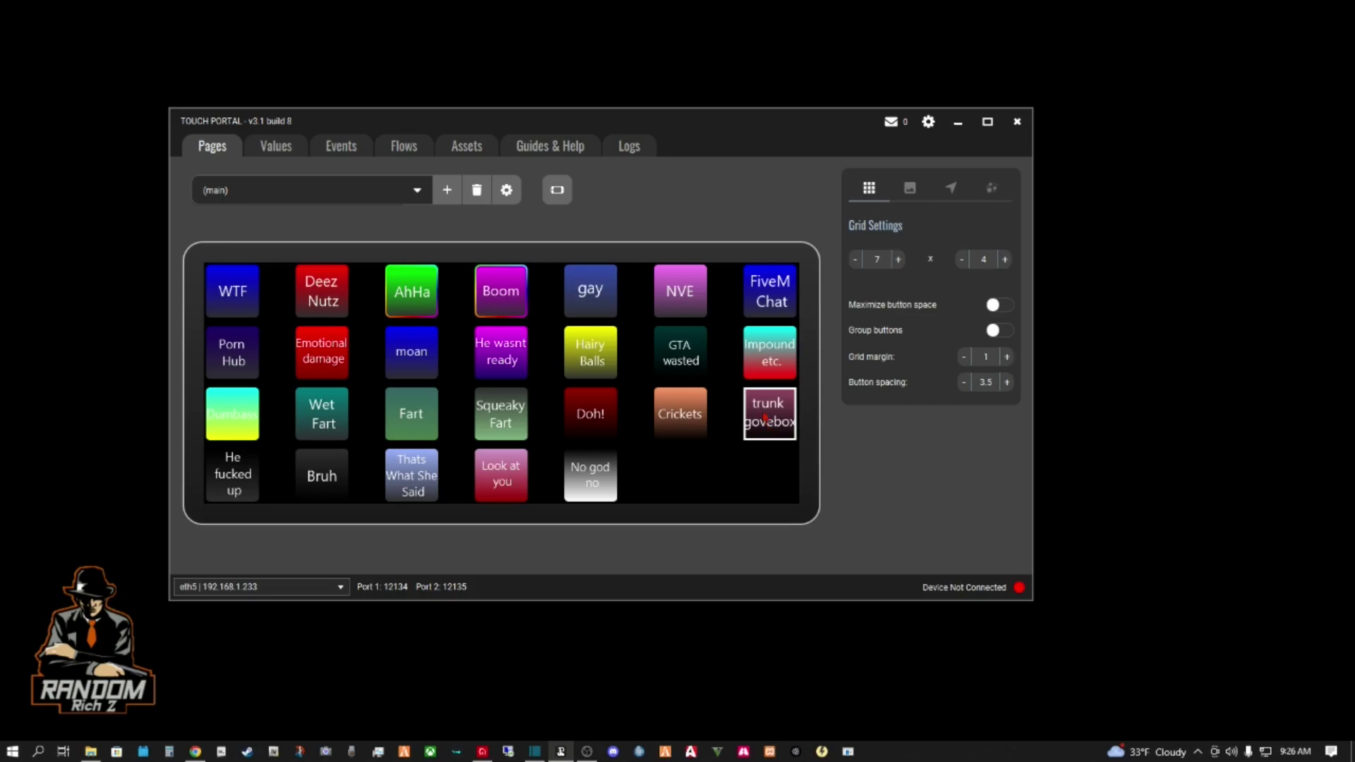
# - Switch to the Chat commands page, back to (main), then to Chat commands again
pyautogui.click(417, 192)
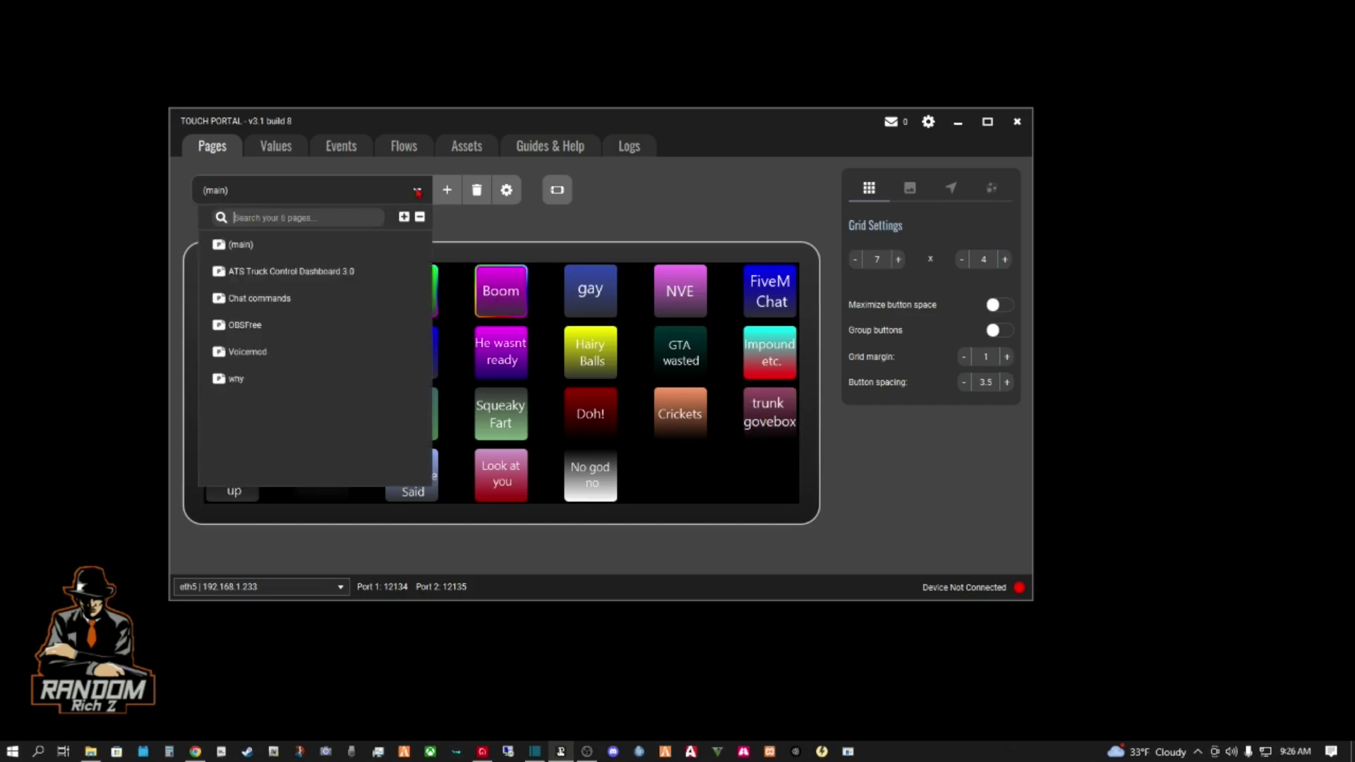
pyautogui.click(258, 298)
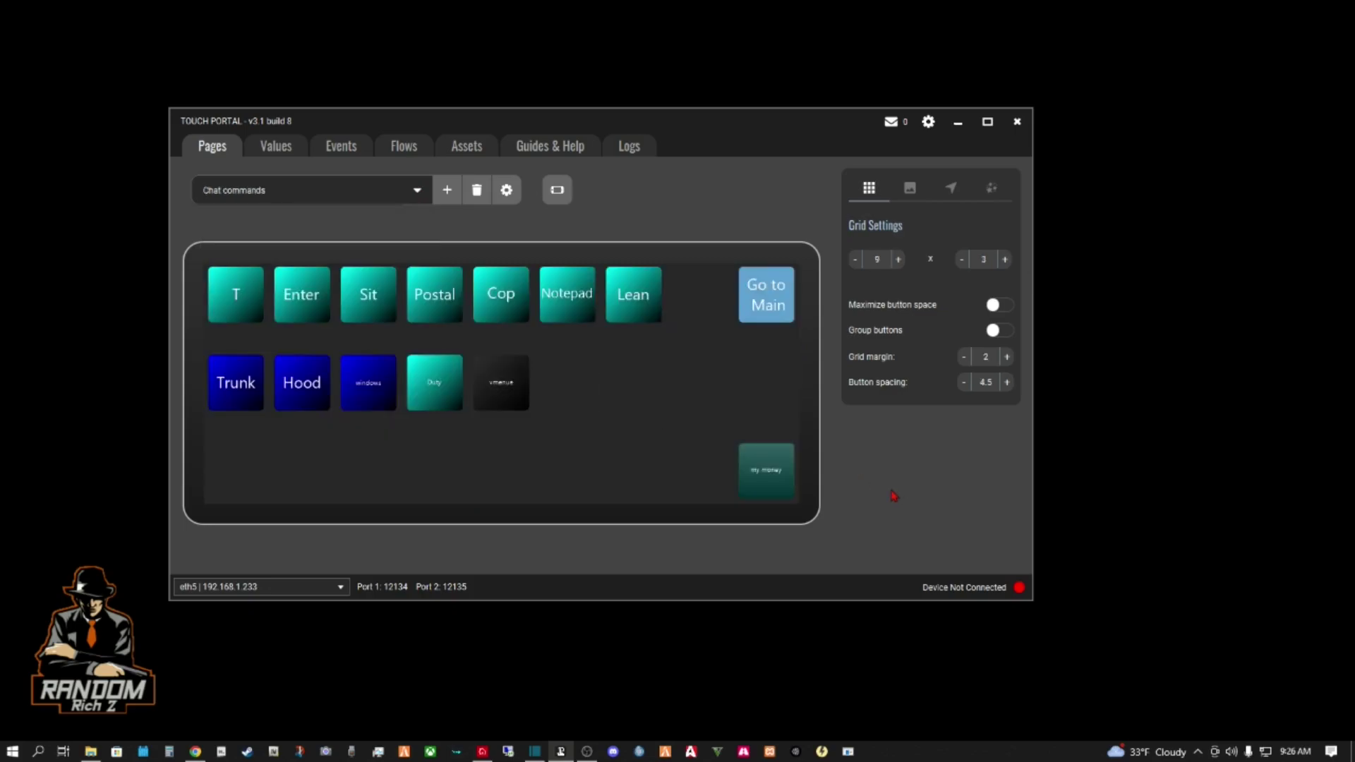
pyautogui.click(416, 191)
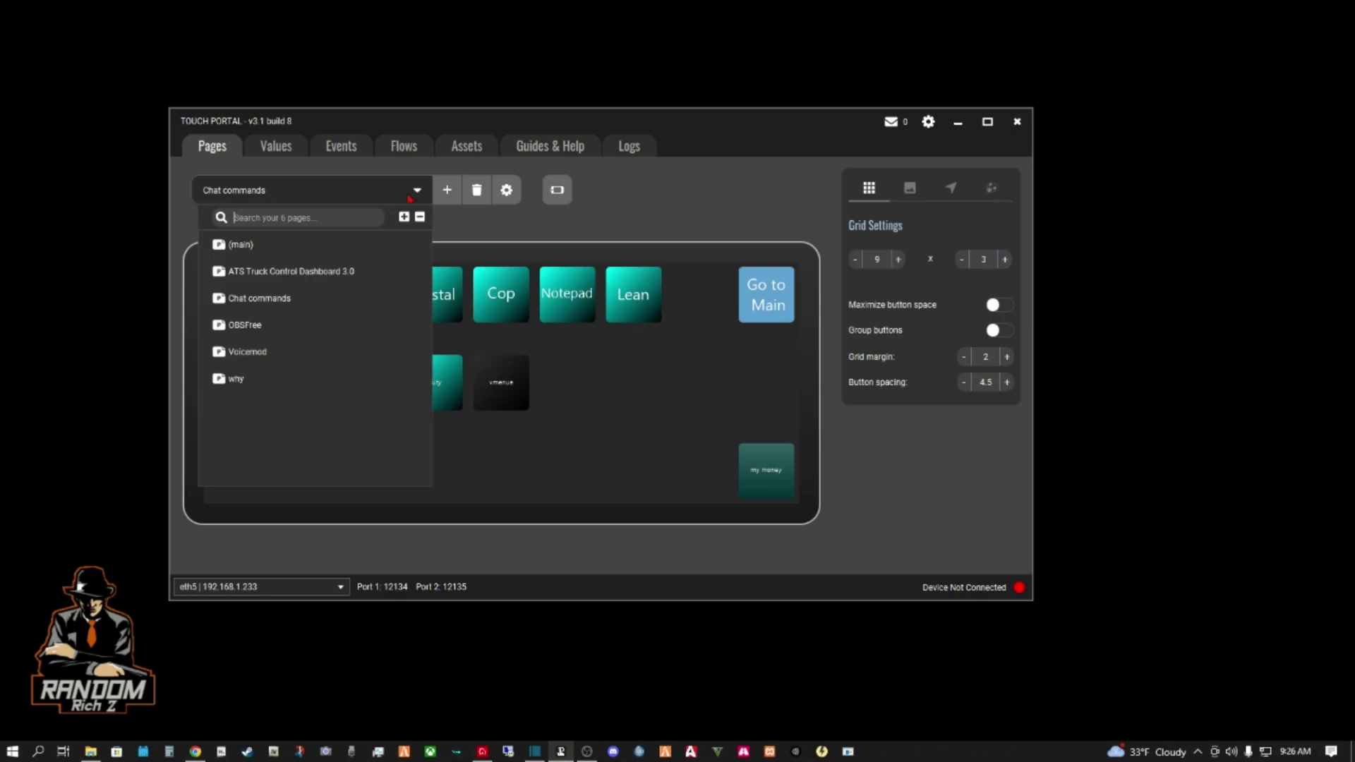
pyautogui.click(298, 245)
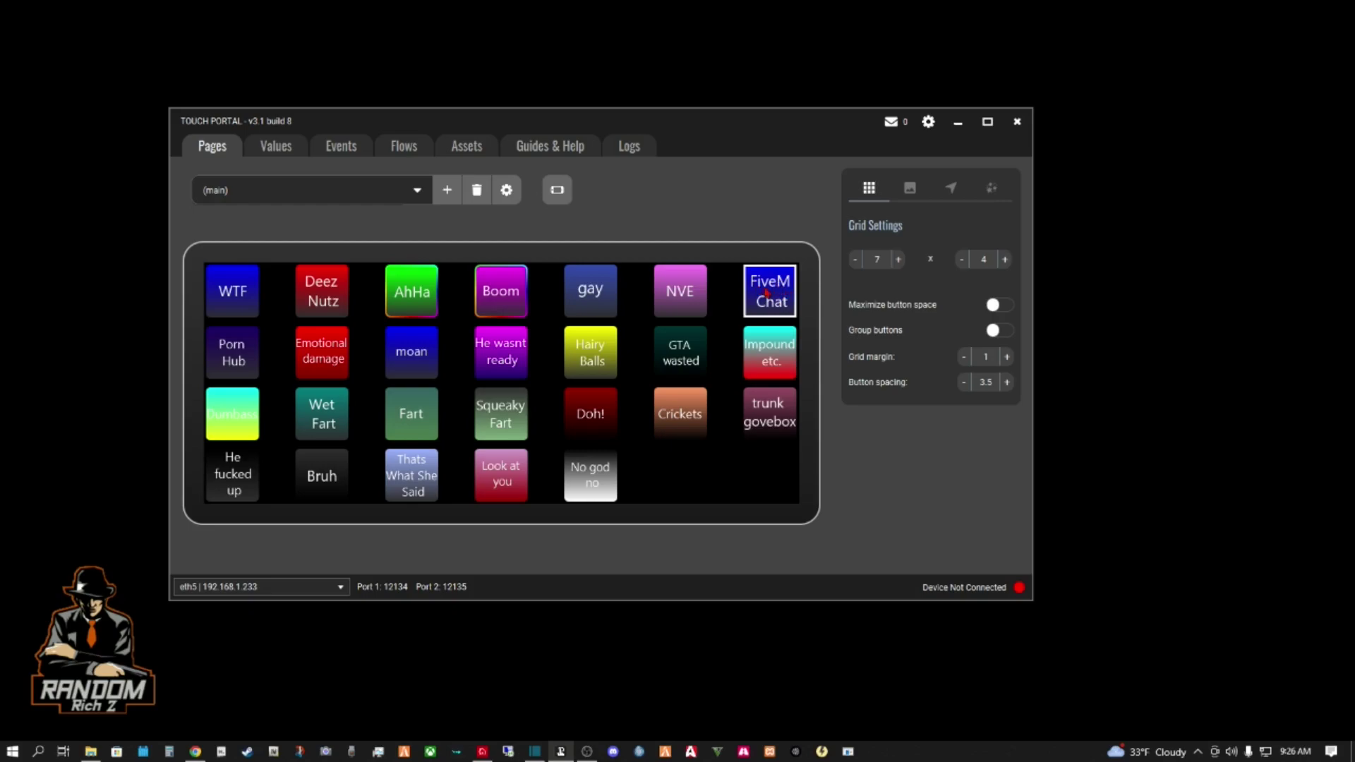
pyautogui.click(416, 190)
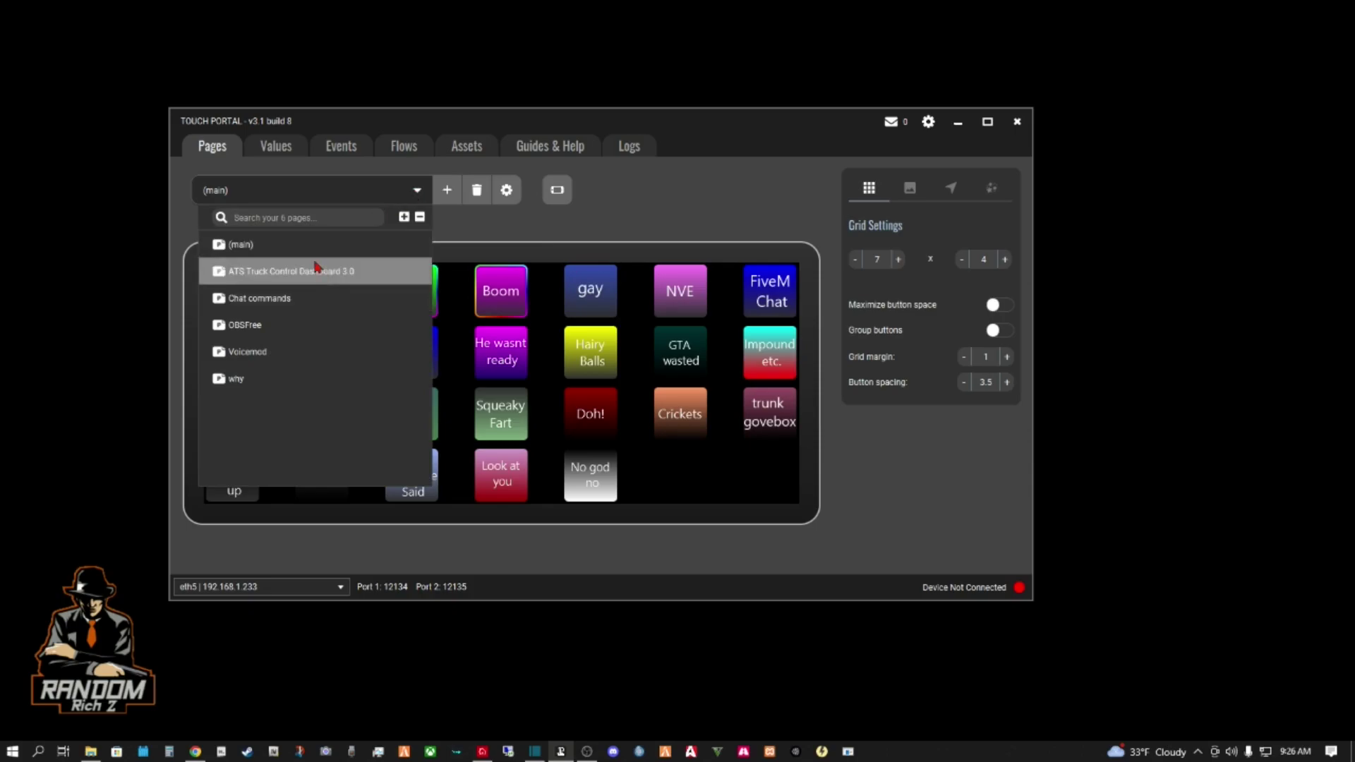
pyautogui.click(259, 298)
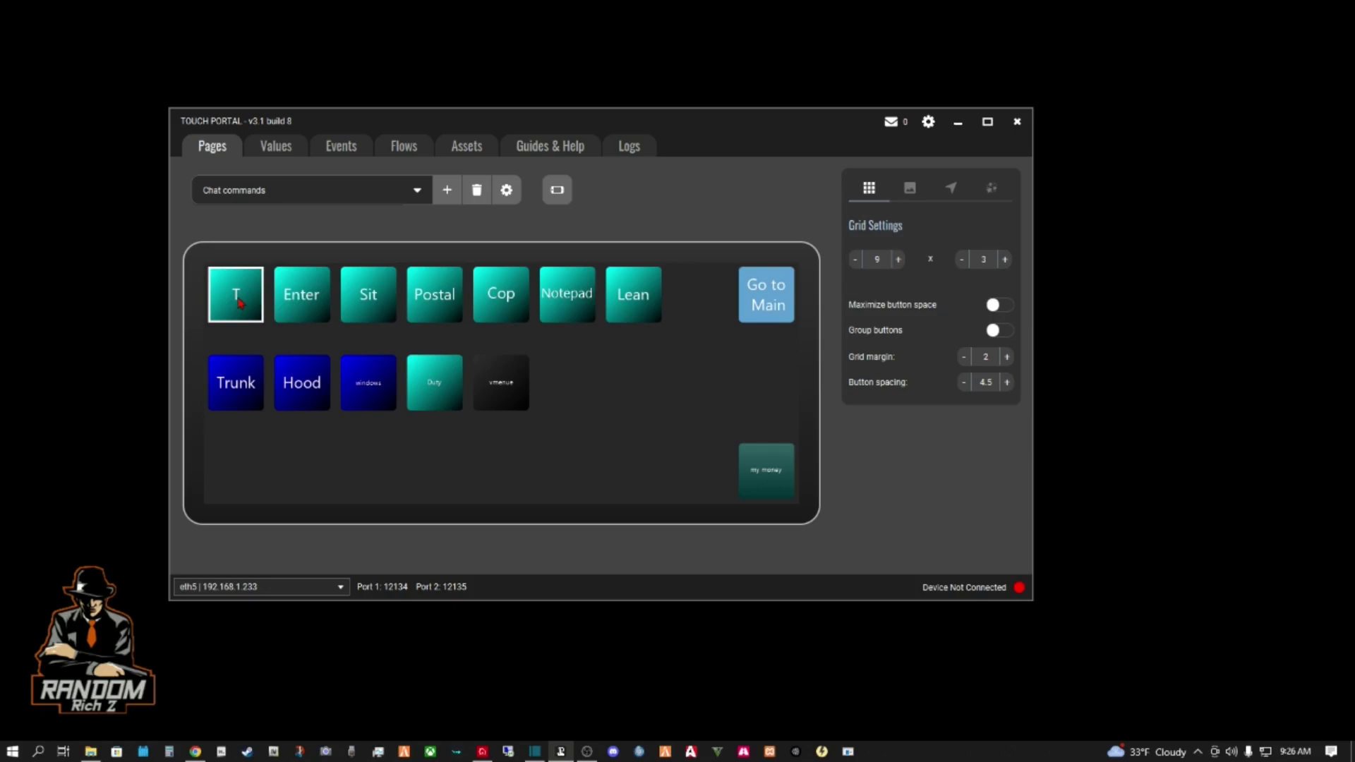
pyautogui.doubleClick(240, 301)
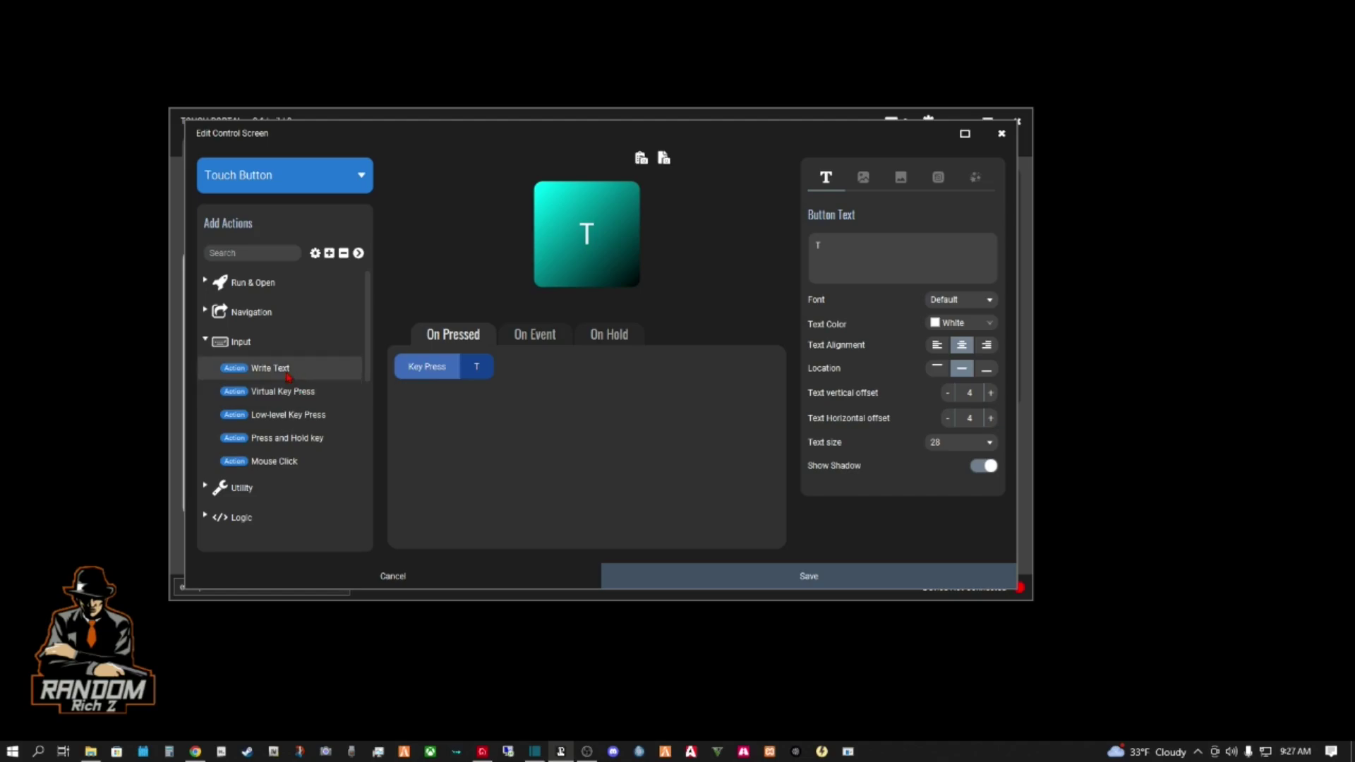
pyautogui.click(708, 580)
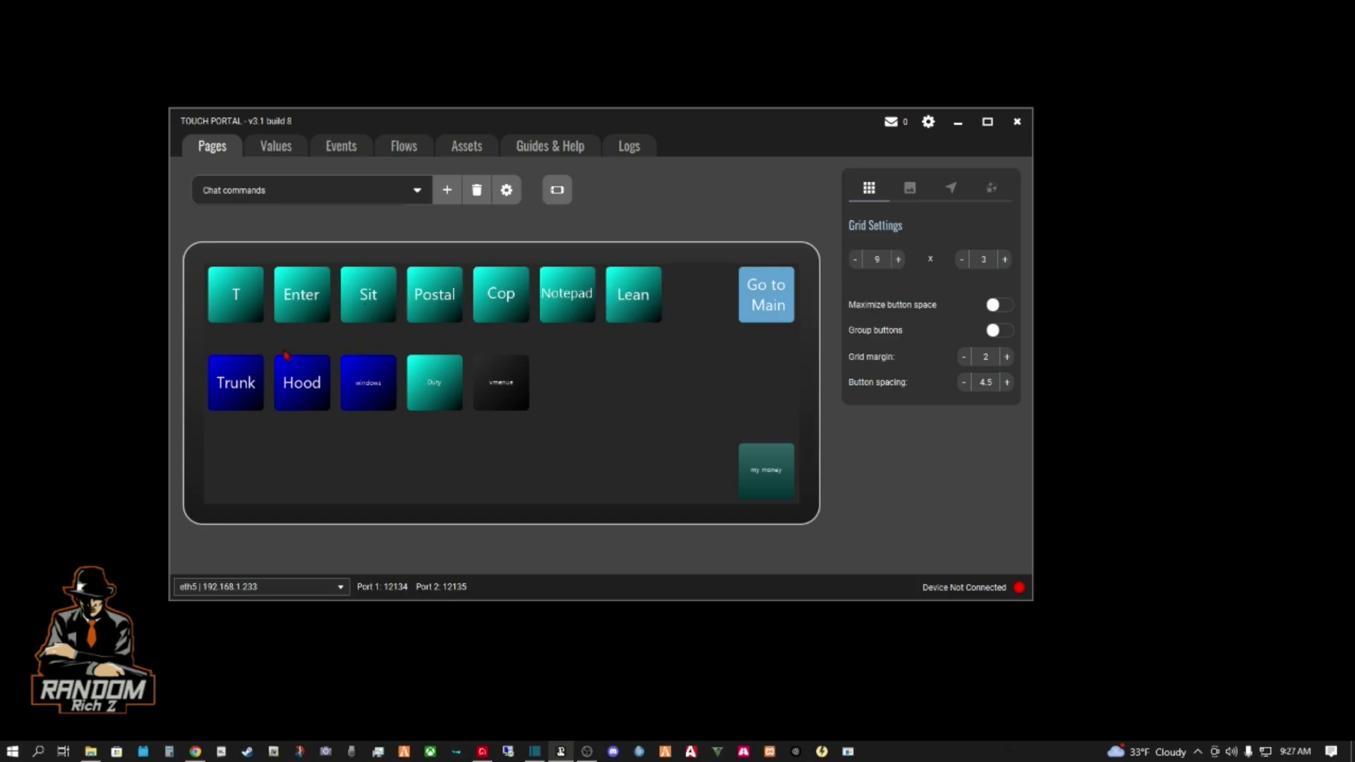
pyautogui.doubleClick(314, 296)
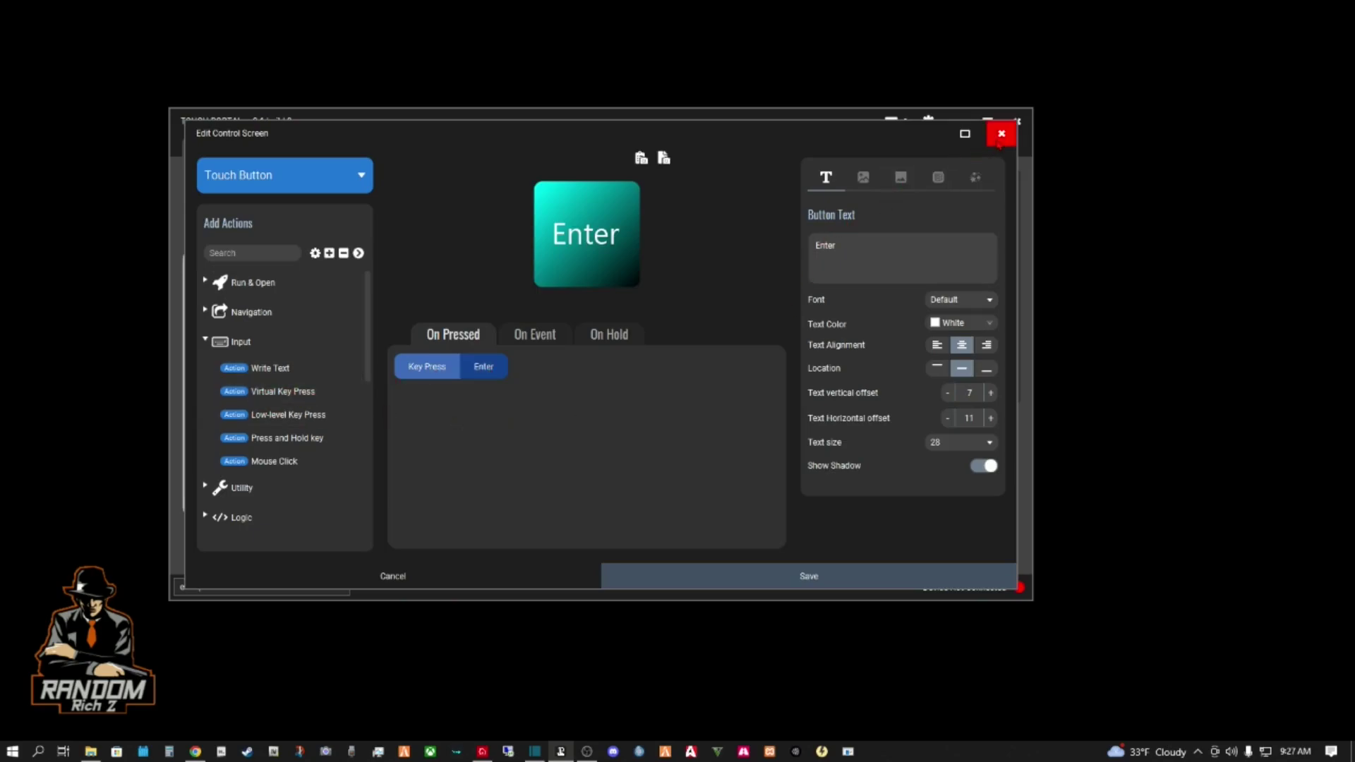
pyautogui.click(1002, 134)
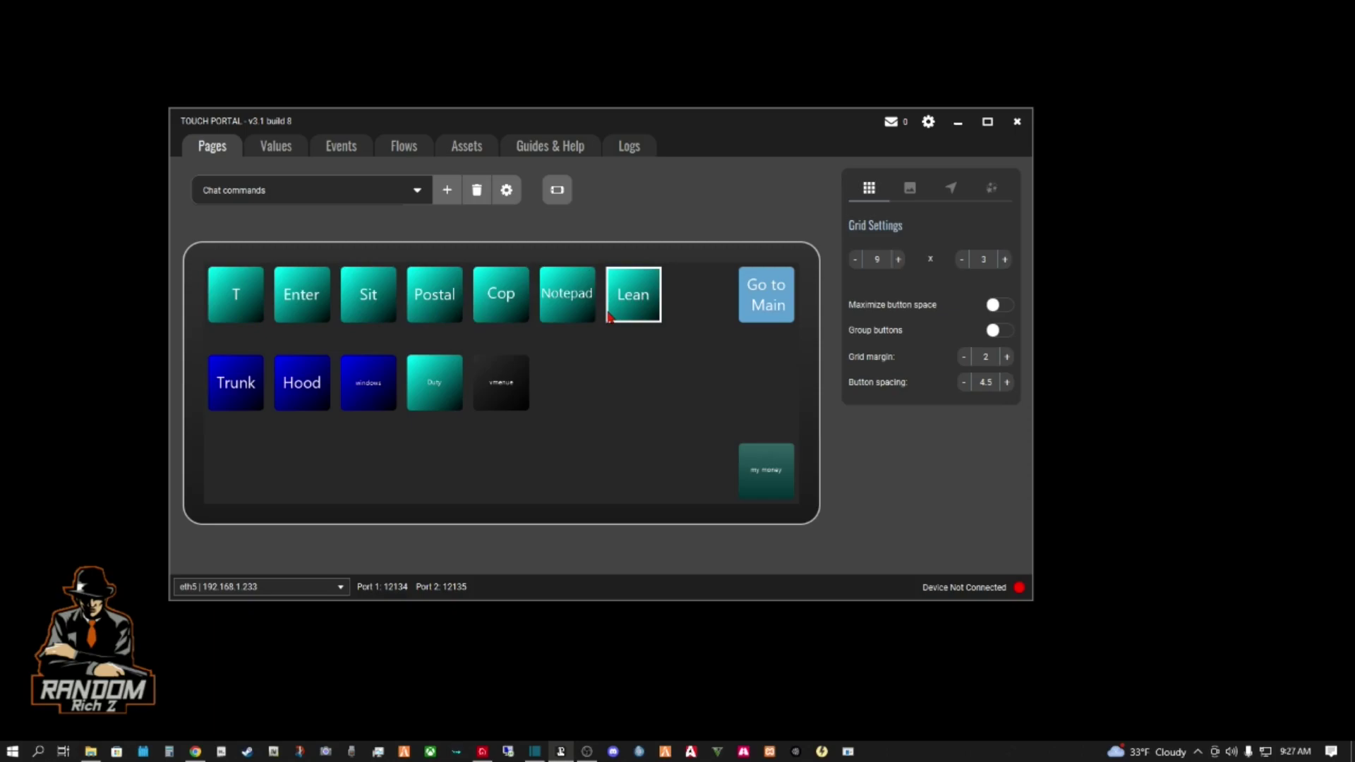
pyautogui.doubleClick(368, 308)
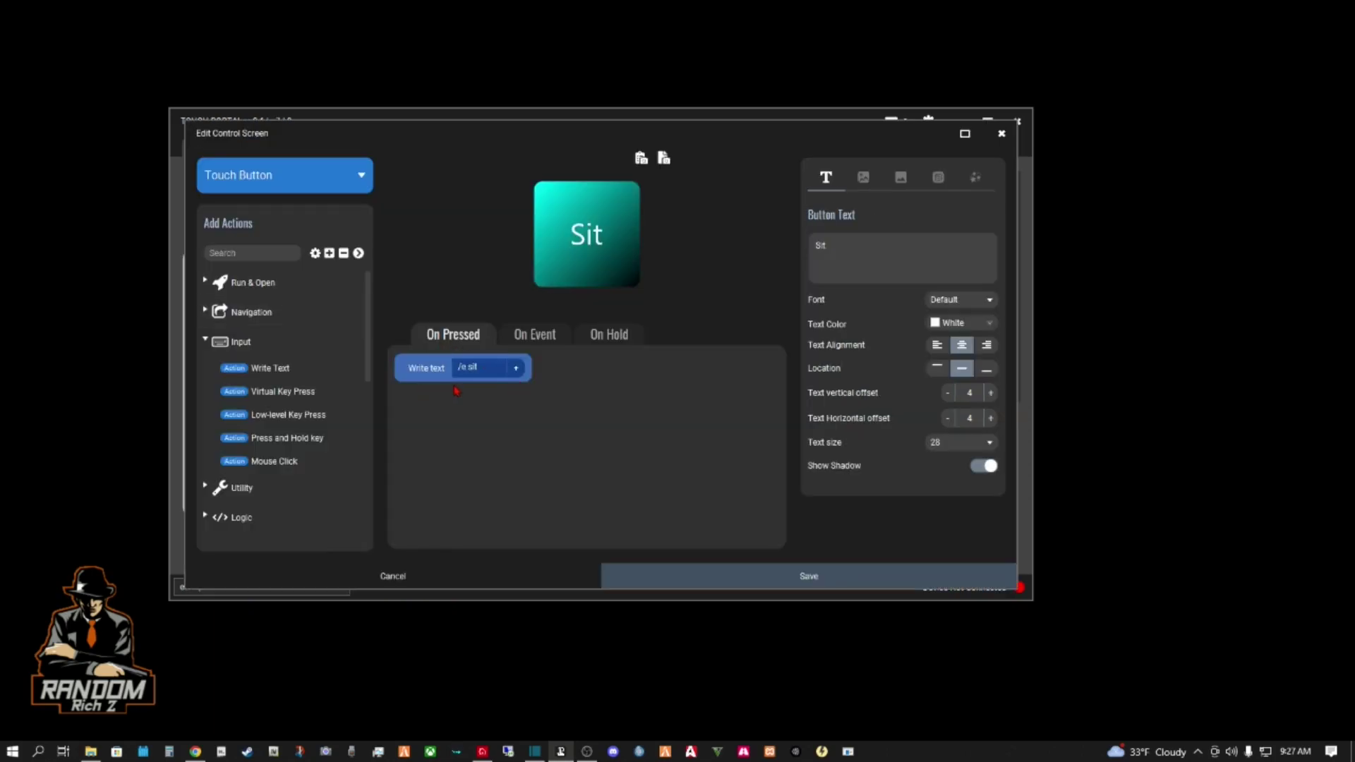
pyautogui.click(1001, 134)
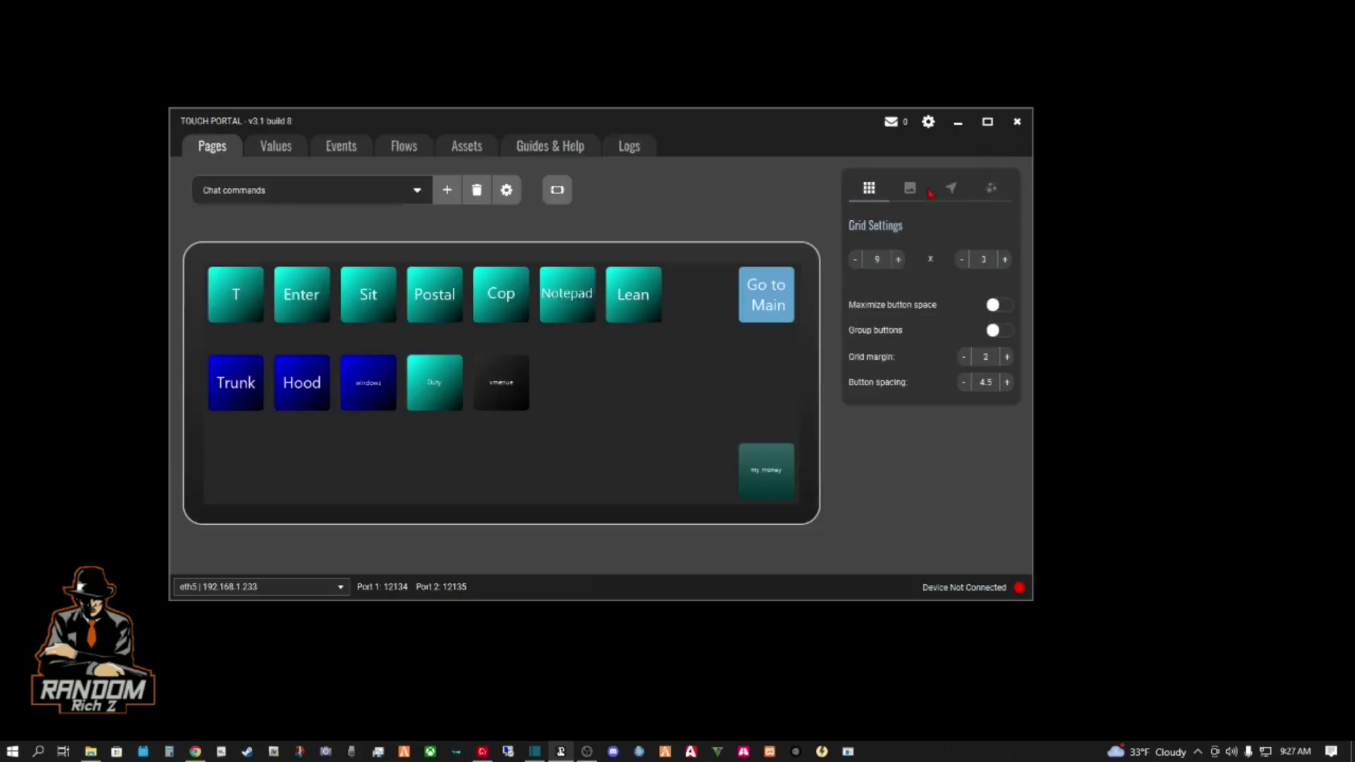
pyautogui.click(442, 305)
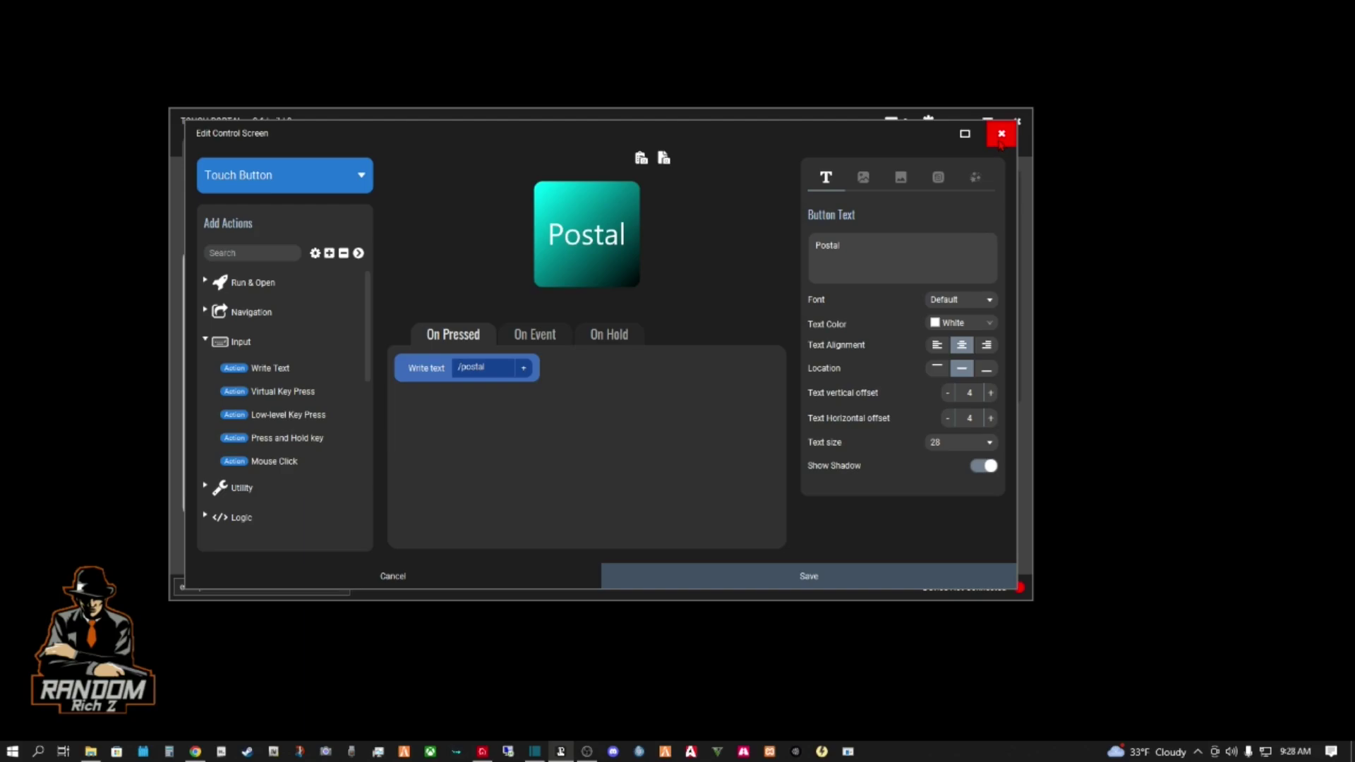
pyautogui.click(1002, 133)
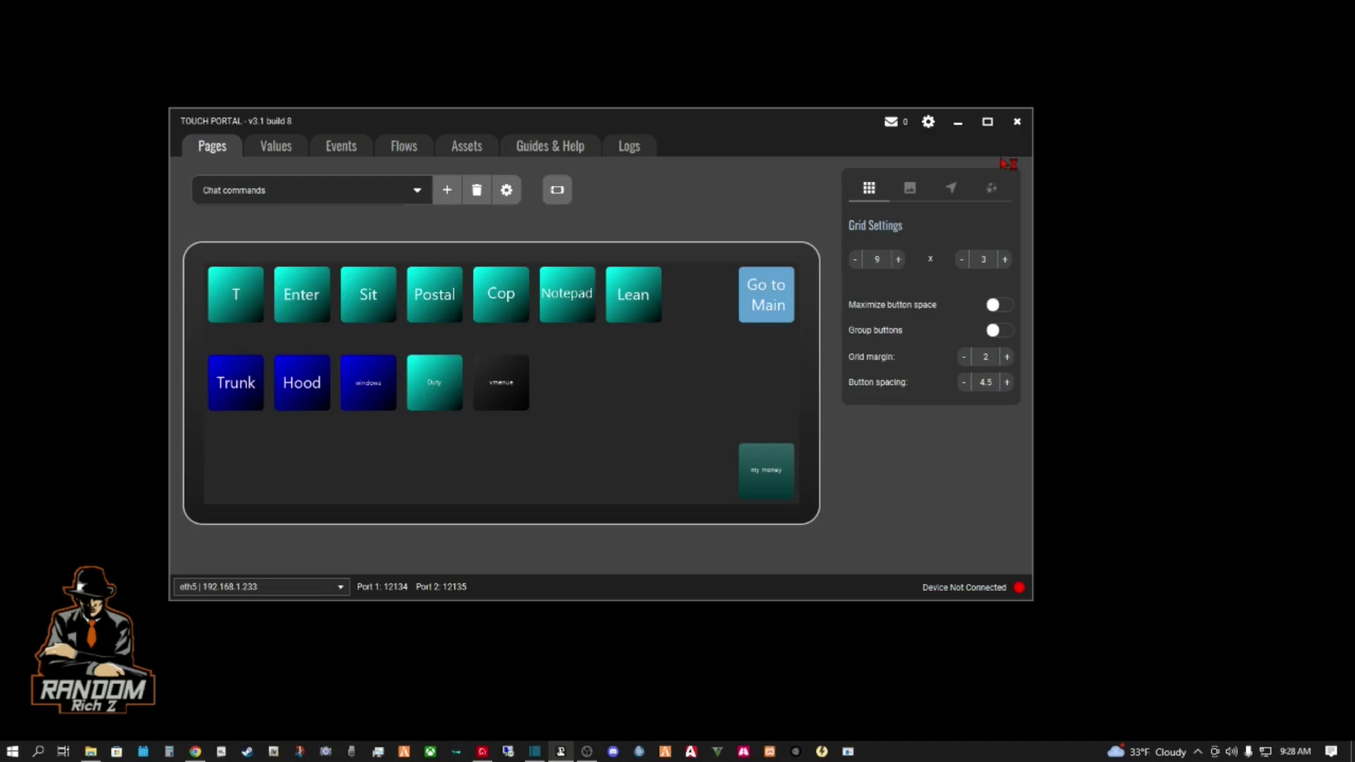
pyautogui.doubleClick(577, 294)
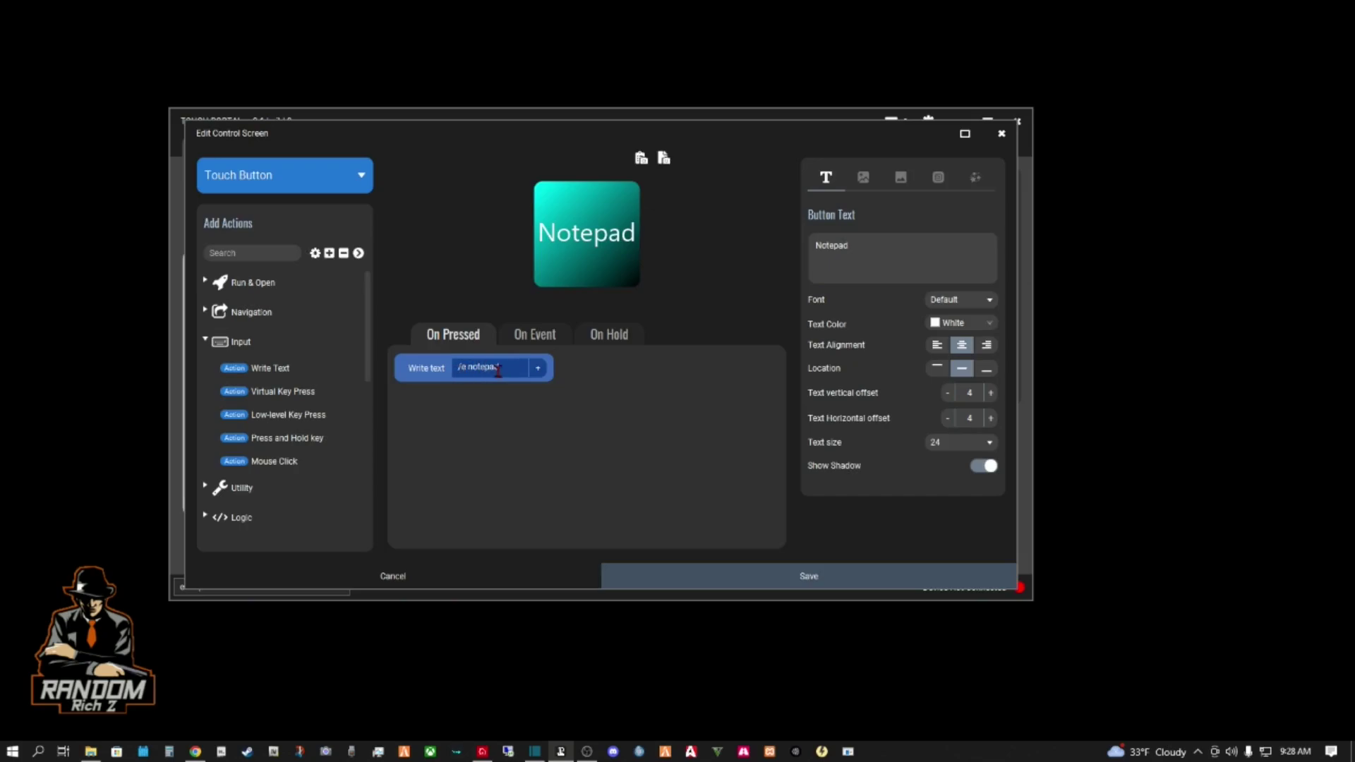
pyautogui.click(1002, 134)
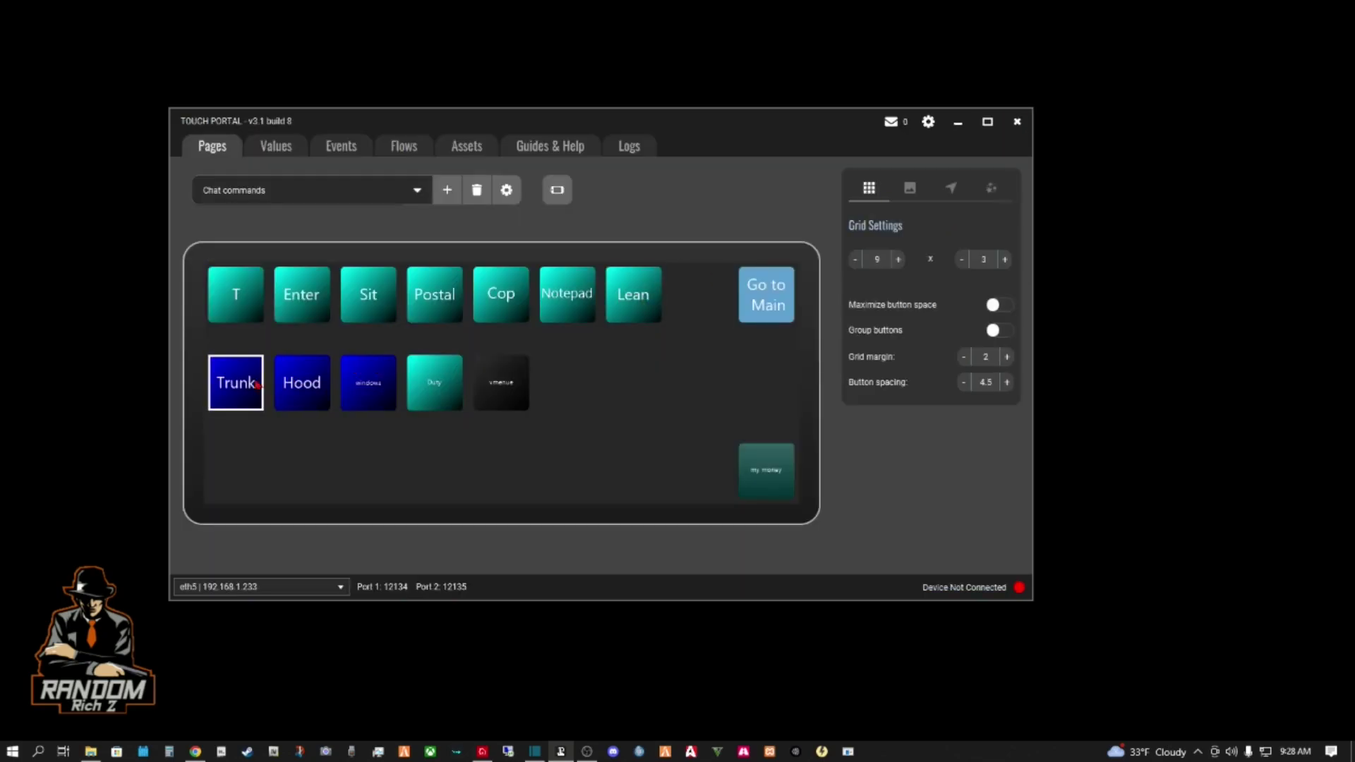
pyautogui.doubleClick(236, 382)
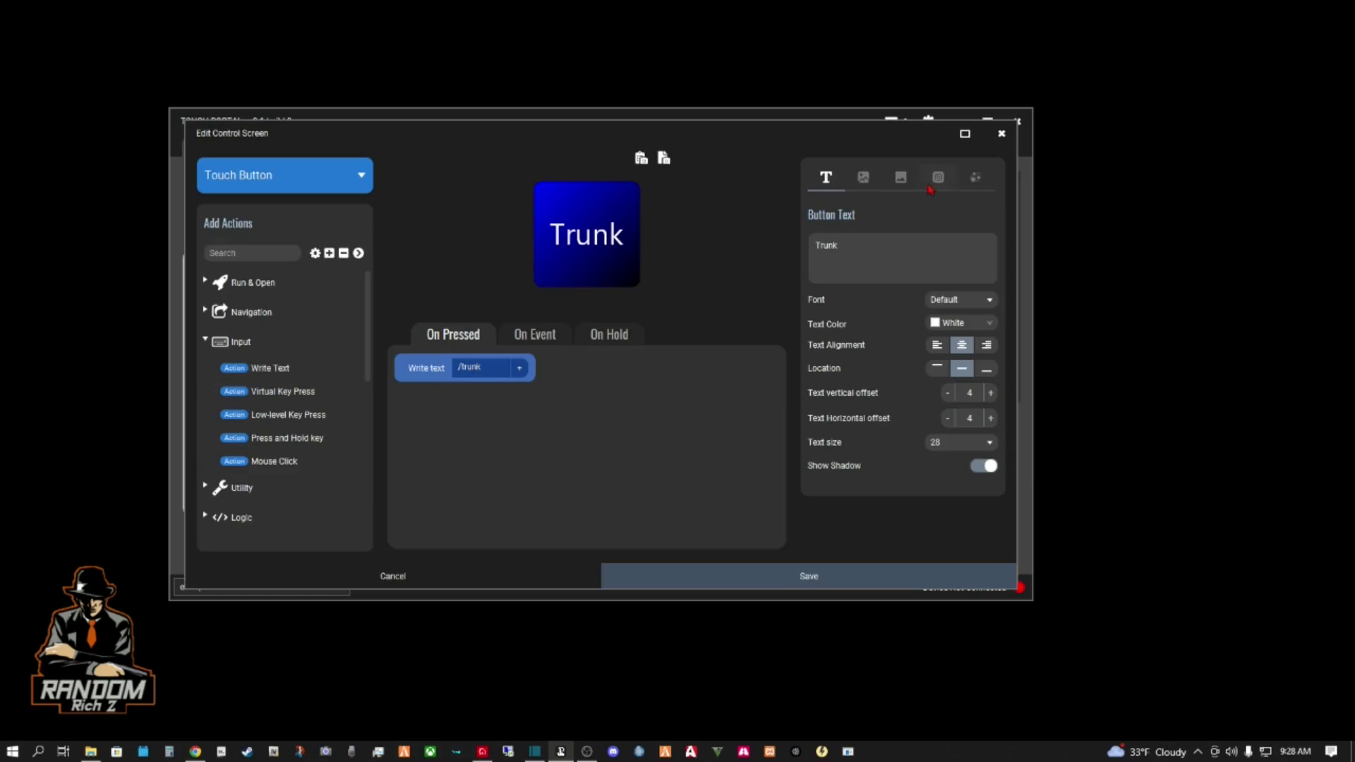
pyautogui.click(1001, 134)
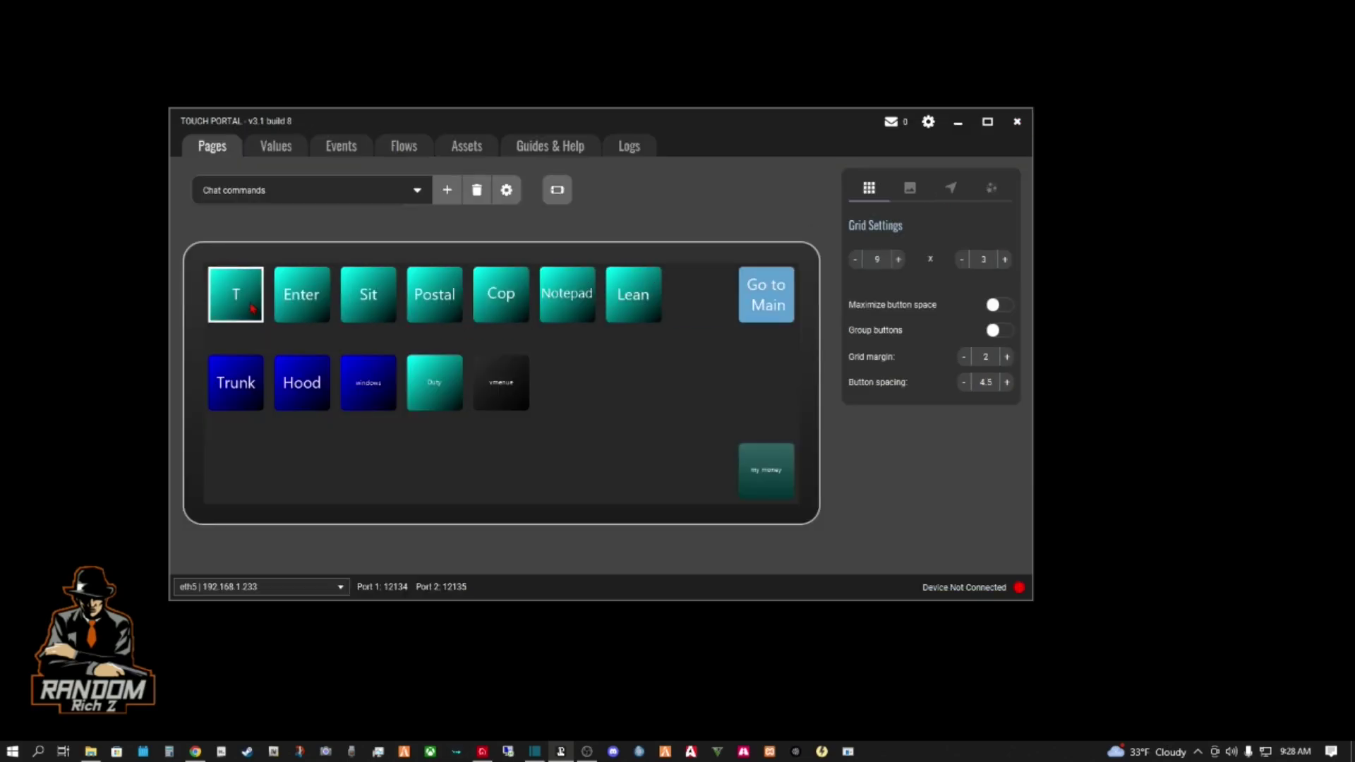
pyautogui.doubleClick(308, 299)
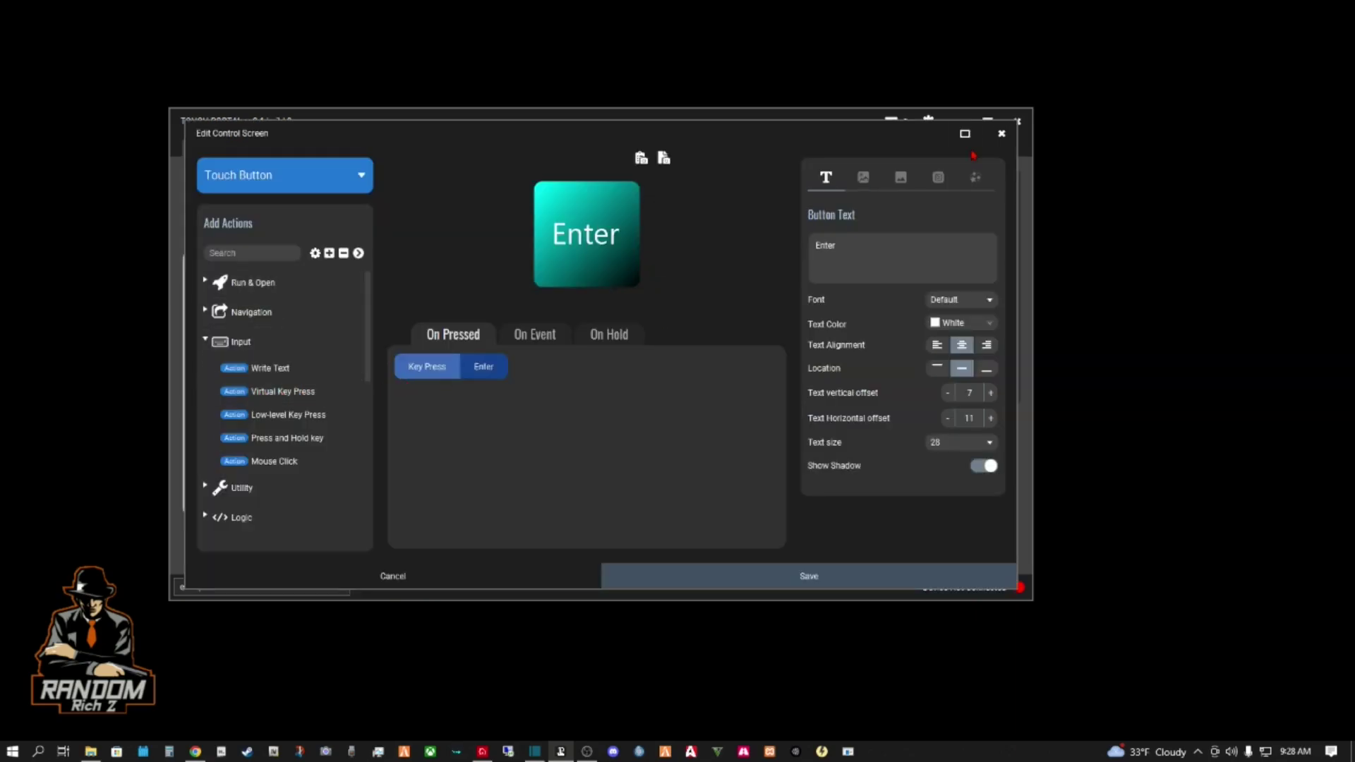
pyautogui.click(1003, 134)
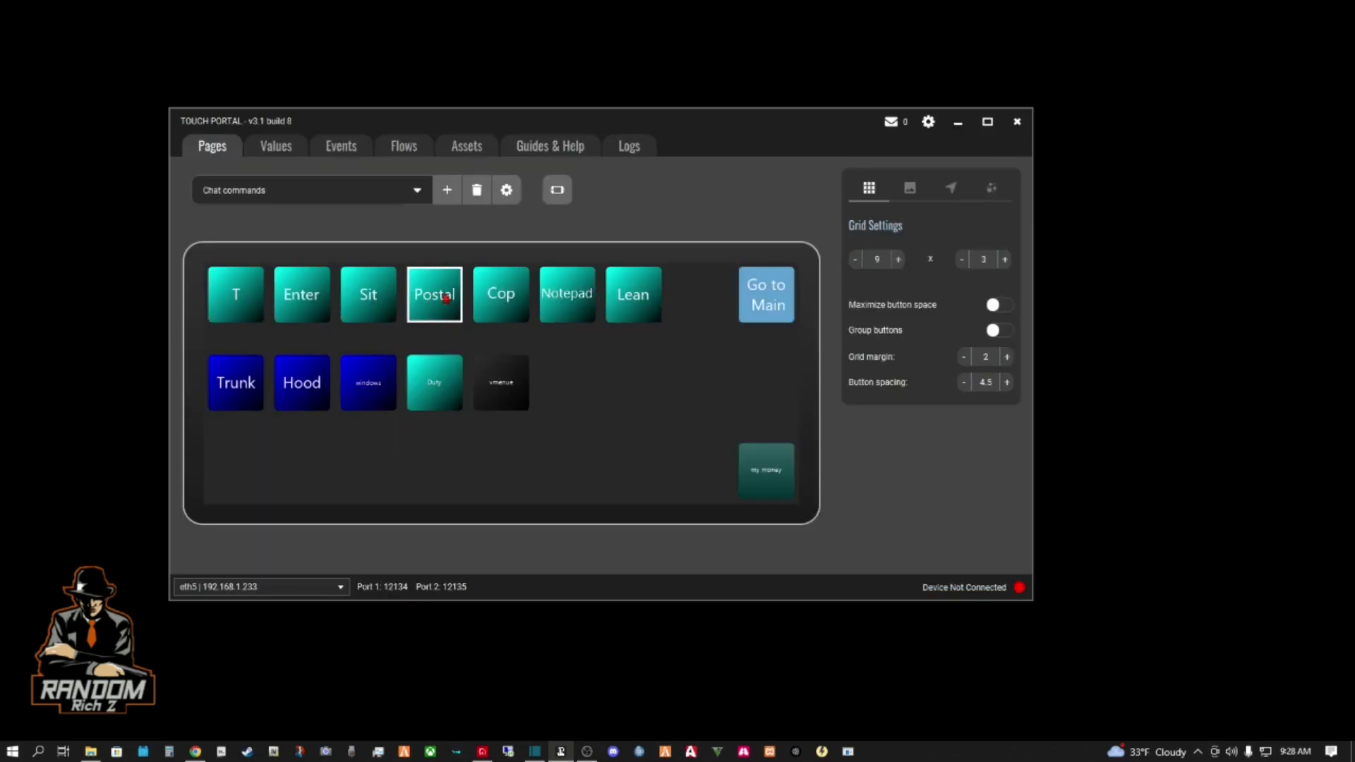
pyautogui.doubleClick(350, 298)
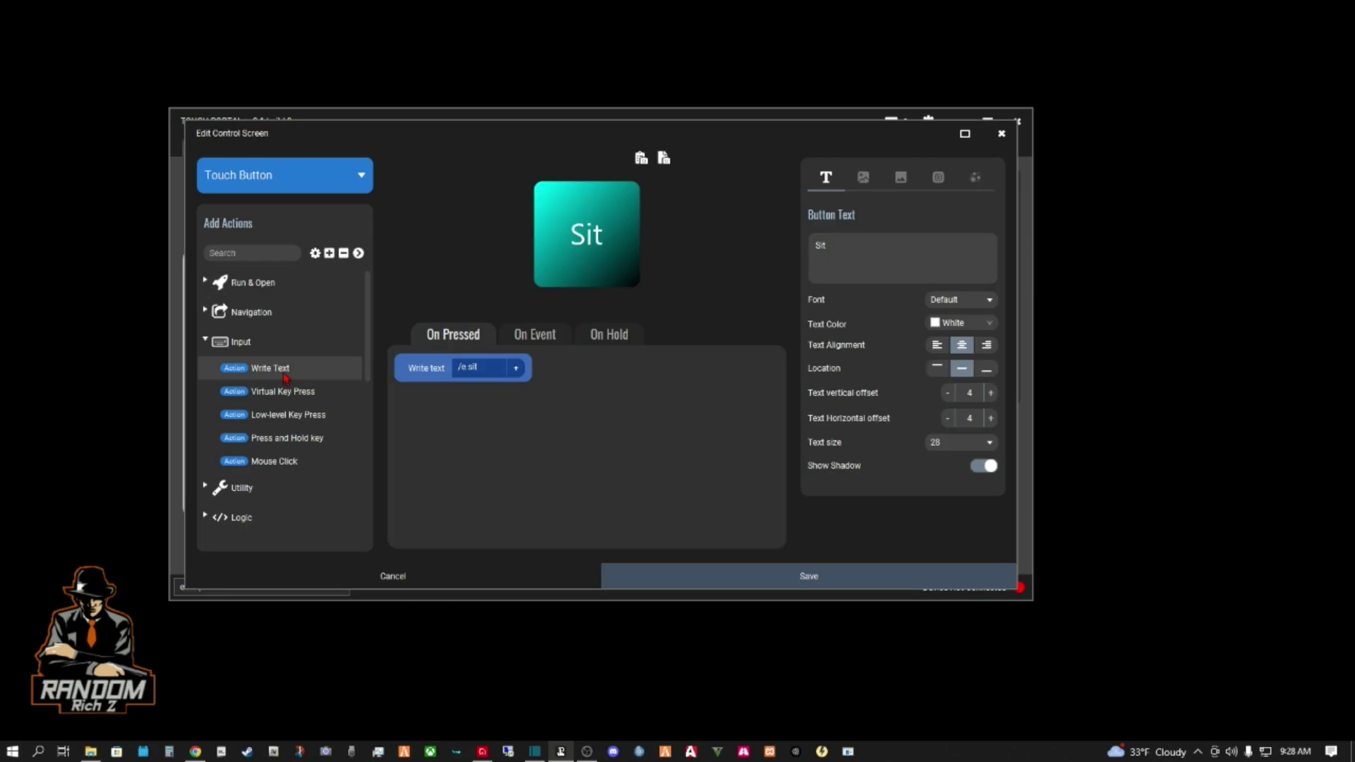
pyautogui.click(1001, 134)
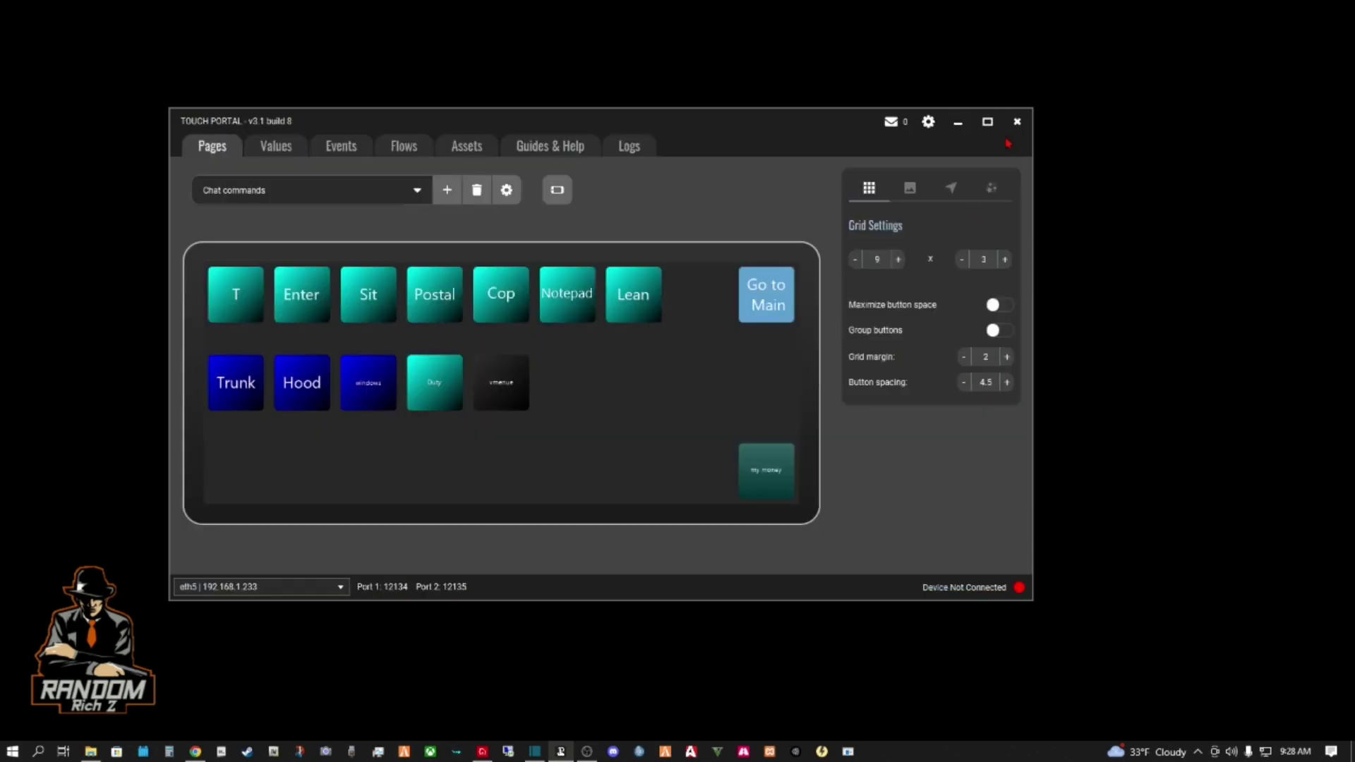
# - Give a new button a Write Text action reading '/e hand id to officer'
pyautogui.click(568, 381)
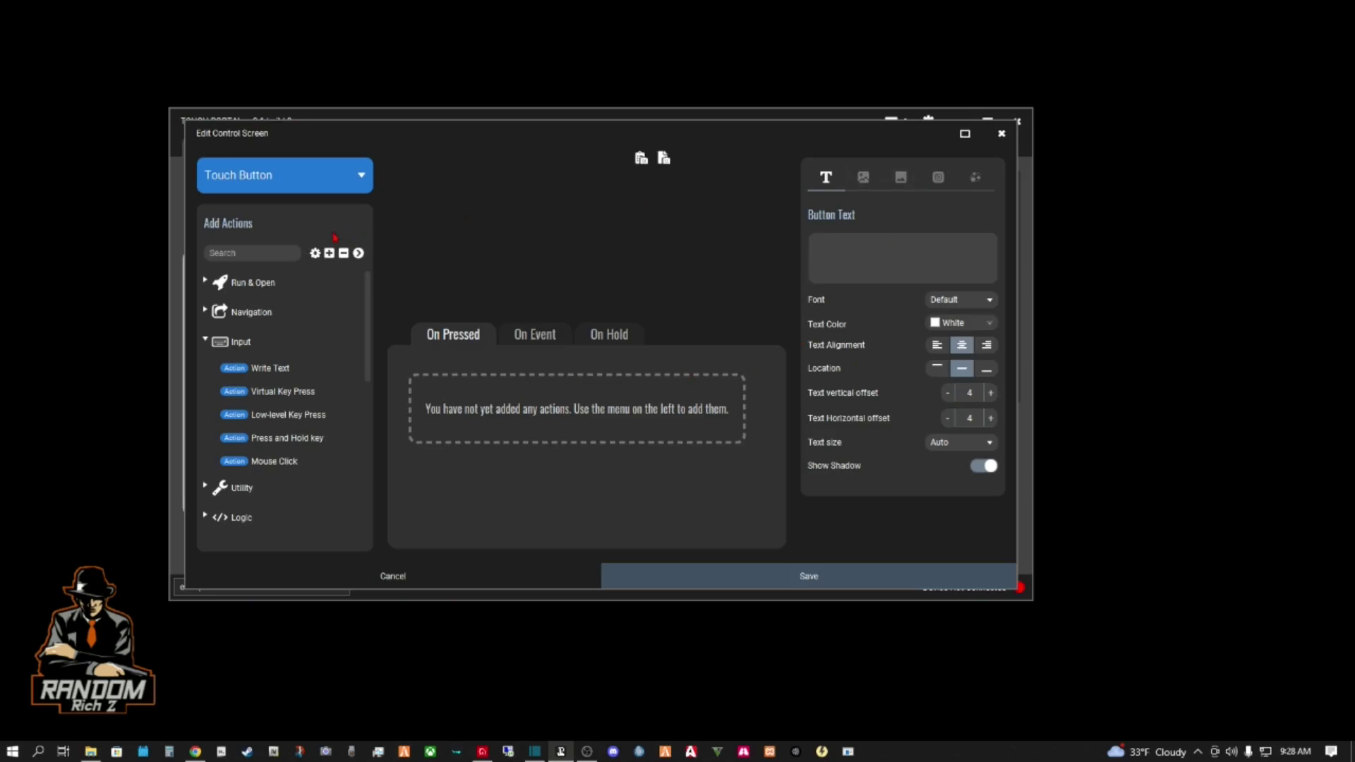
pyautogui.click(270, 367)
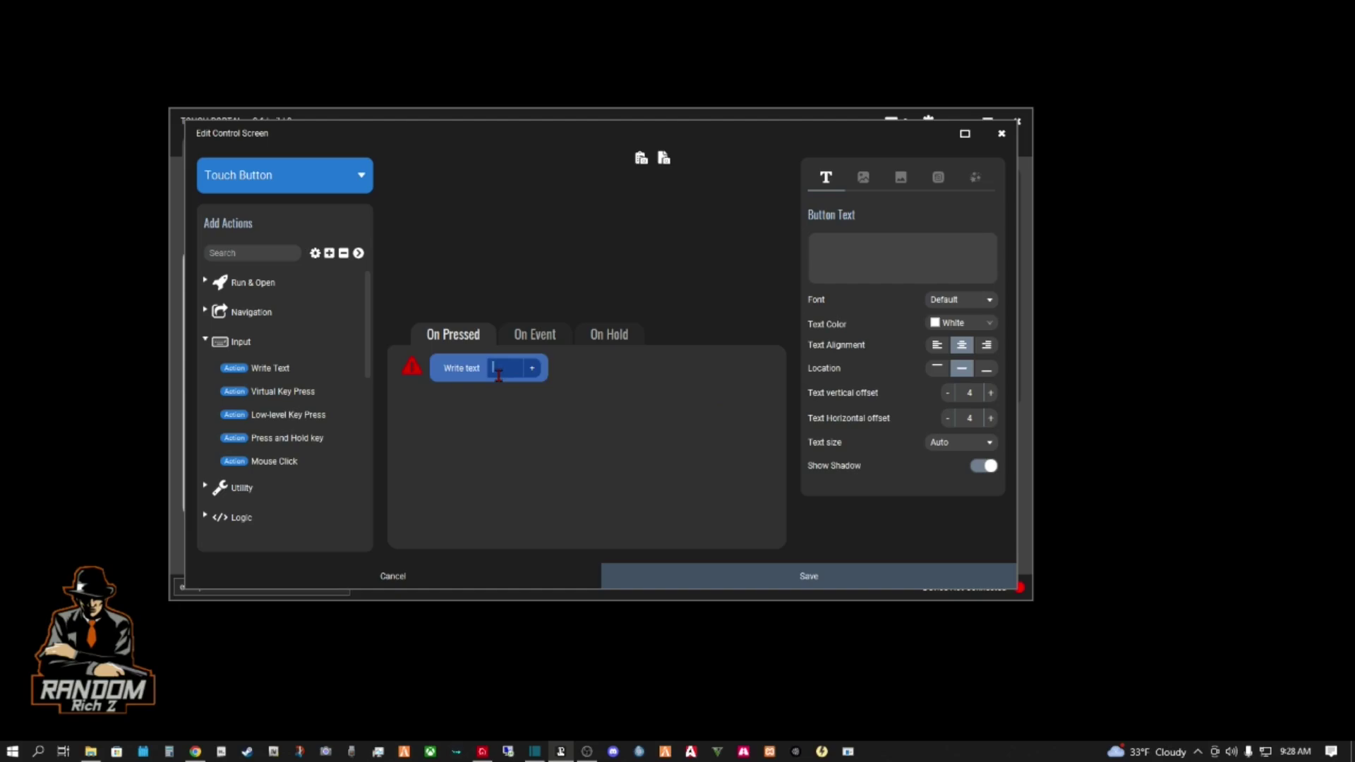
pyautogui.write('/')
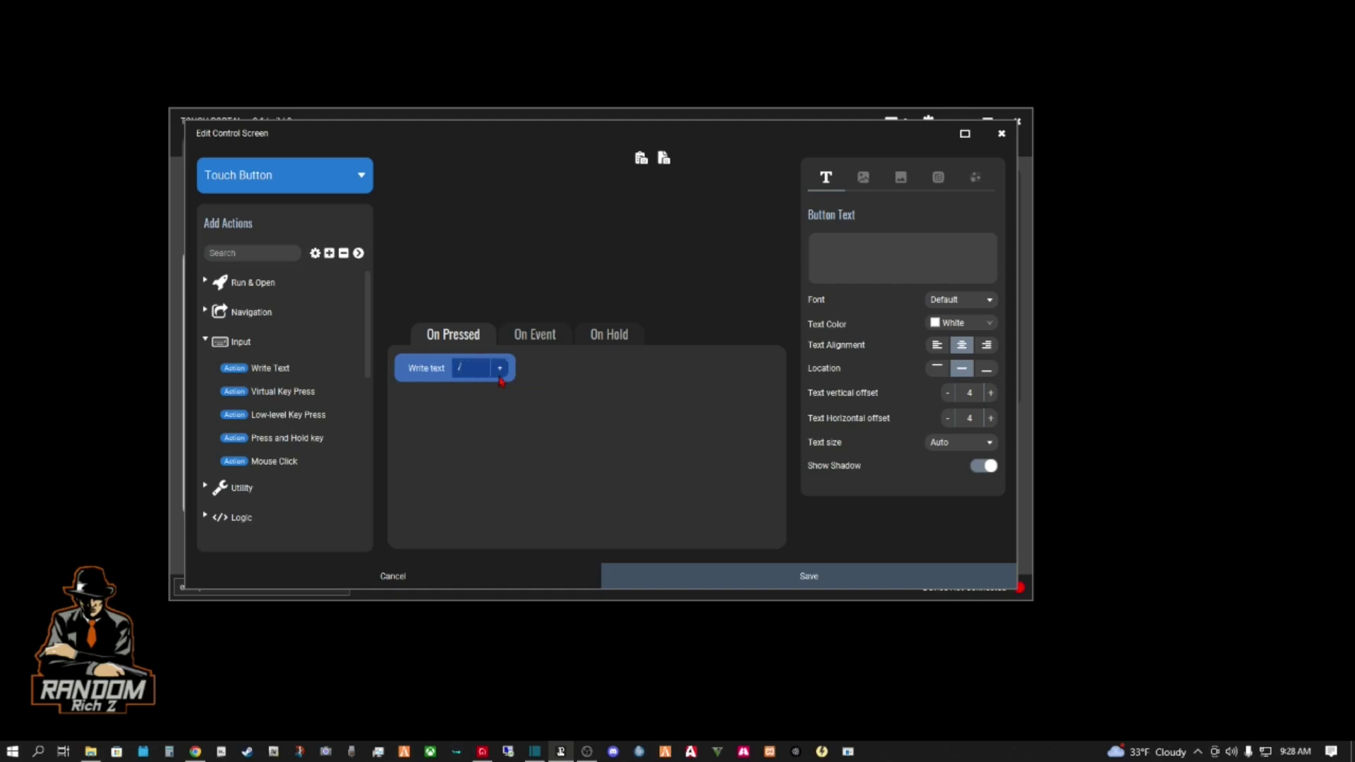
pyautogui.write('me')
pyautogui.press('BackSpace')
pyautogui.press('BackSpace')
pyautogui.press('BackSpace')
pyautogui.write('do')
pyautogui.press('BackSpace')
pyautogui.press('BackSpace')
pyautogui.write('rp')
pyautogui.write('1')
pyautogui.press('BackSpace')
pyautogui.press('BackSpace')
pyautogui.press('BackSpace')
pyautogui.press('BackSpace')
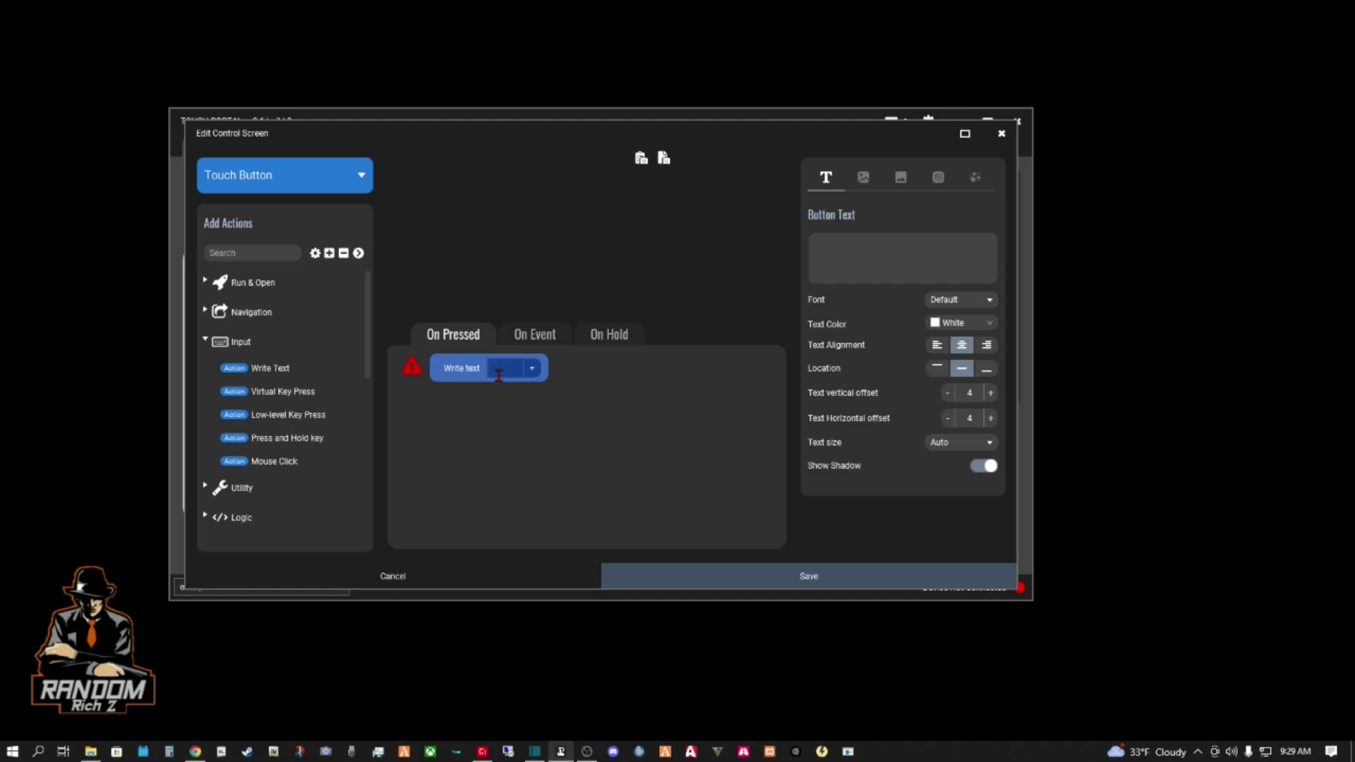
pyautogui.write('/e')
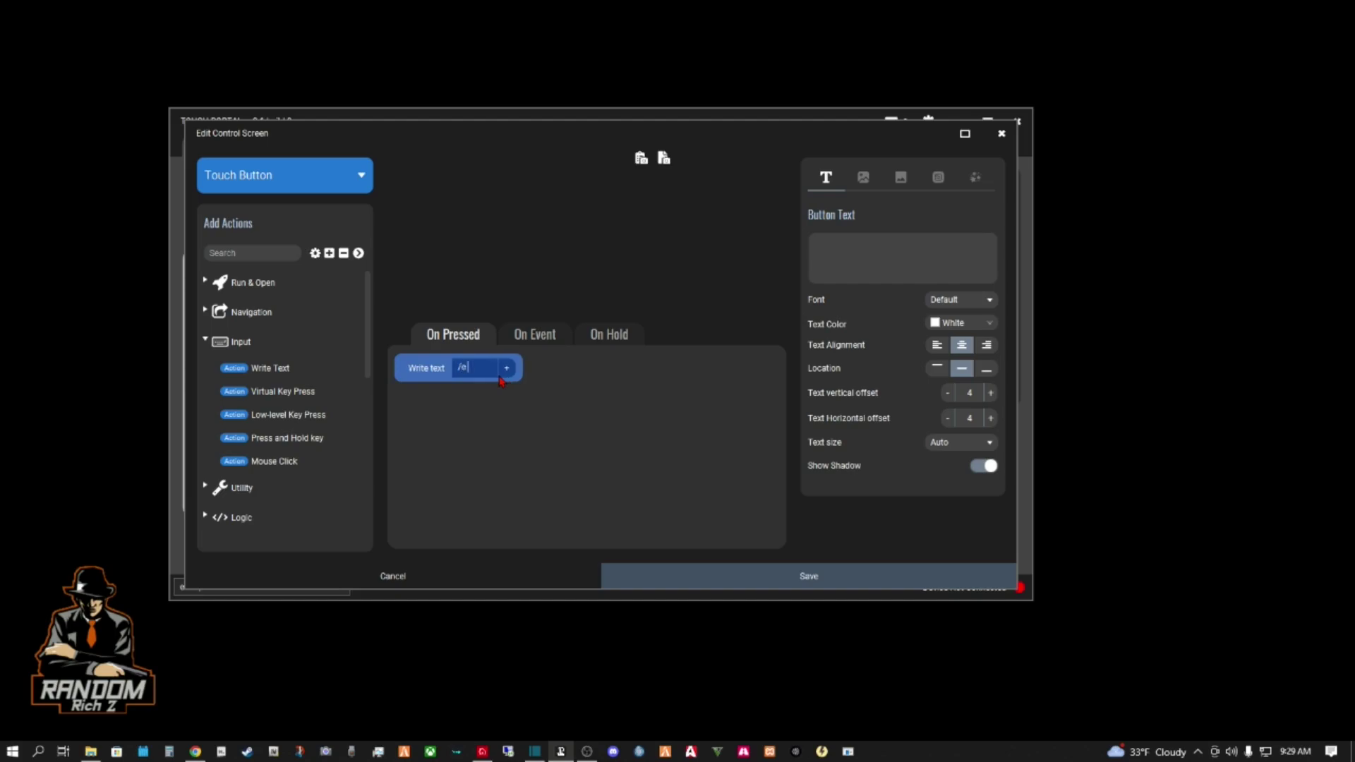
pyautogui.write(' ha')
pyautogui.write('n')
pyautogui.write('d')
pyautogui.write(' d ')
pyautogui.write('te ')
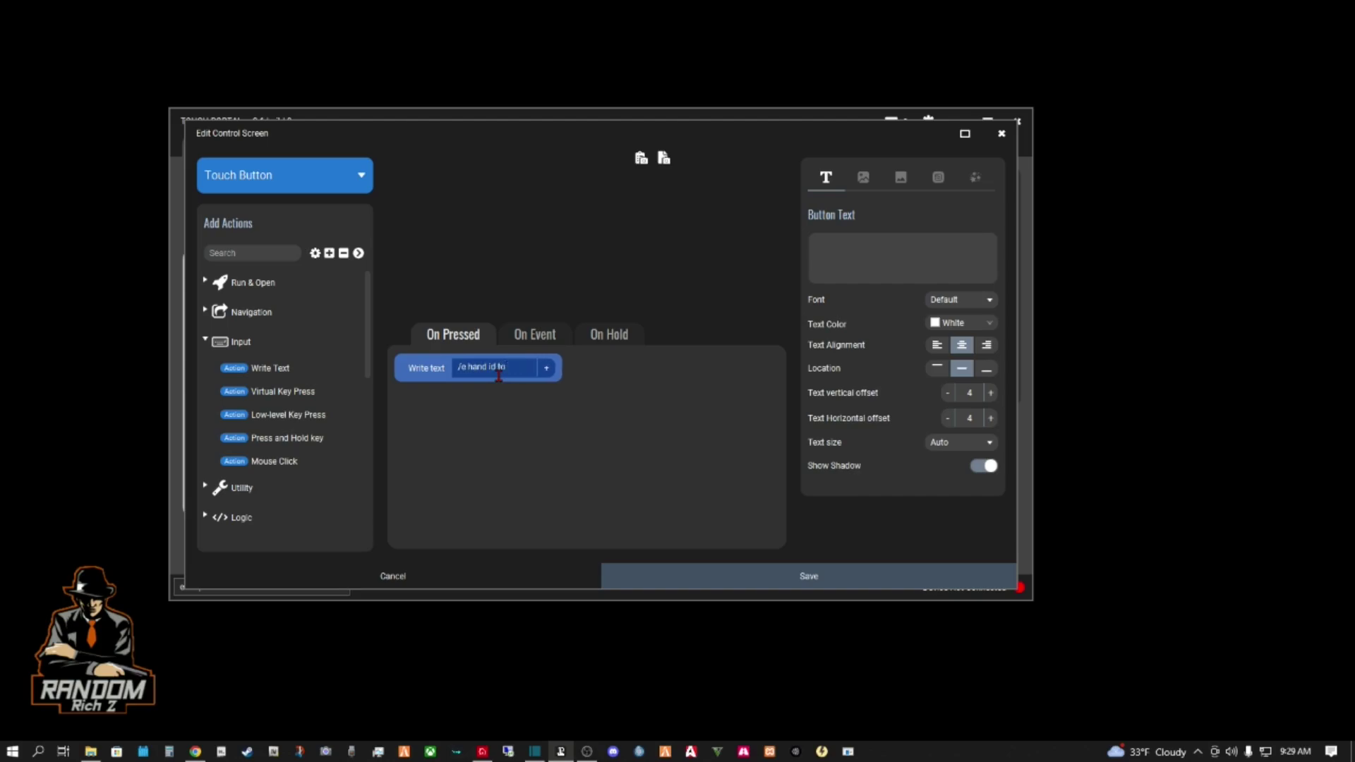
pyautogui.write(' off')
pyautogui.write('cer')
pyautogui.press('Left')
pyautogui.press('Left')
pyautogui.press('Left')
pyautogui.write('s')
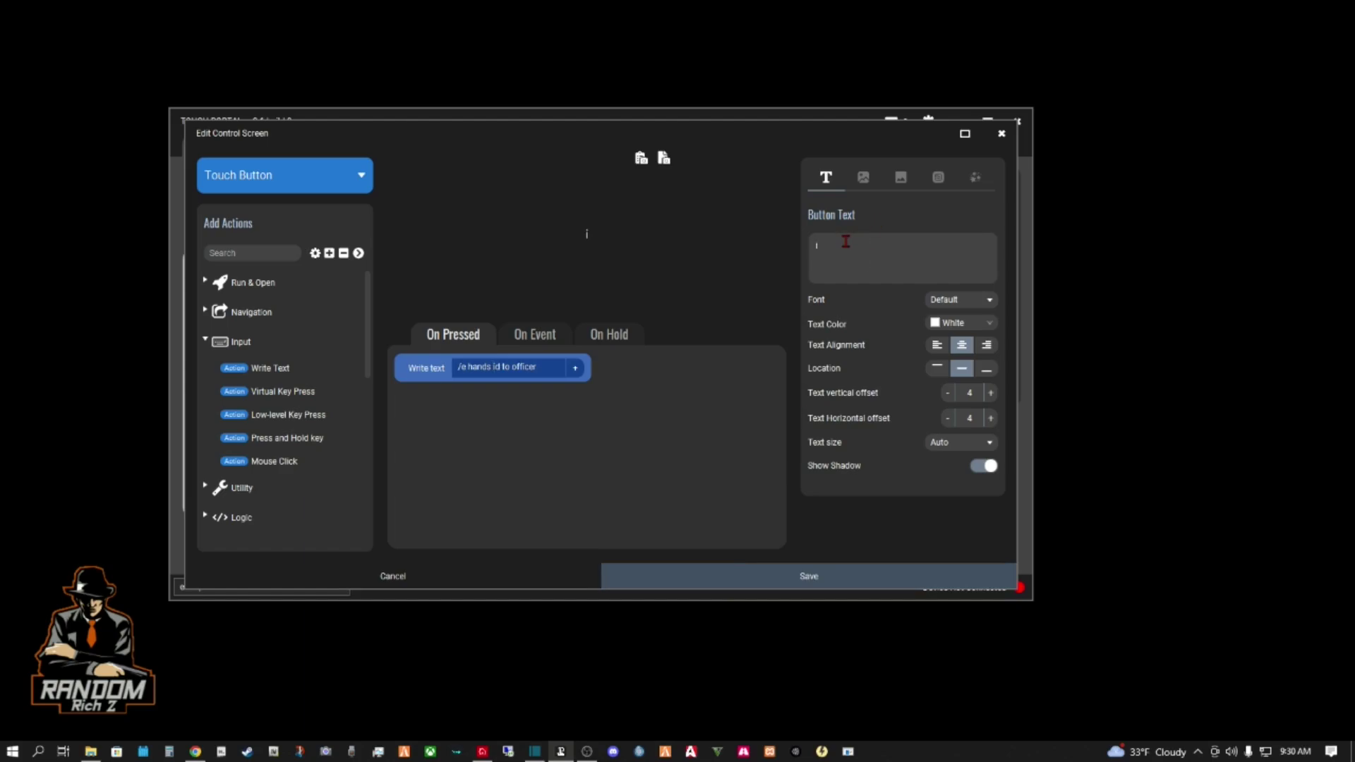
pyautogui.write('d')
# - Show the id button's background with a Yellow-to-Black gradient and save it
pyautogui.click(901, 177)
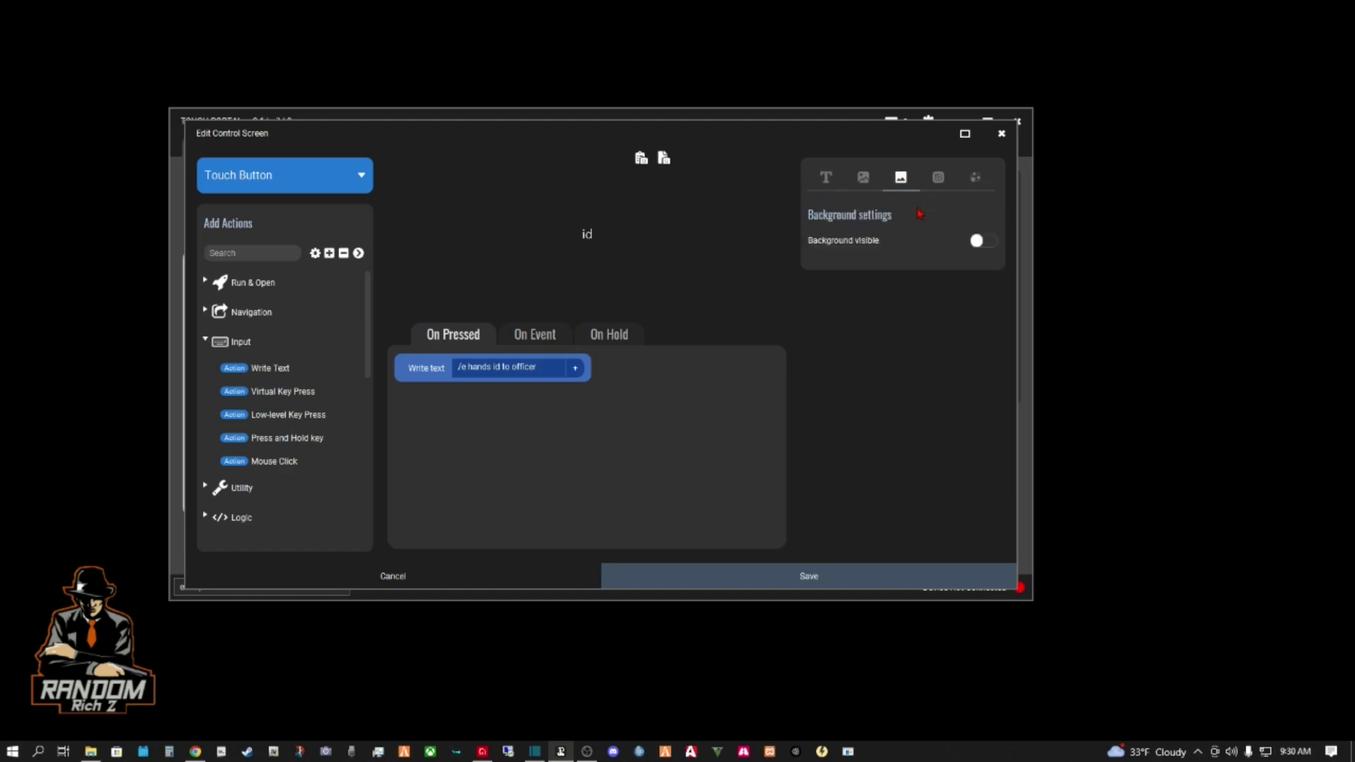
pyautogui.click(976, 241)
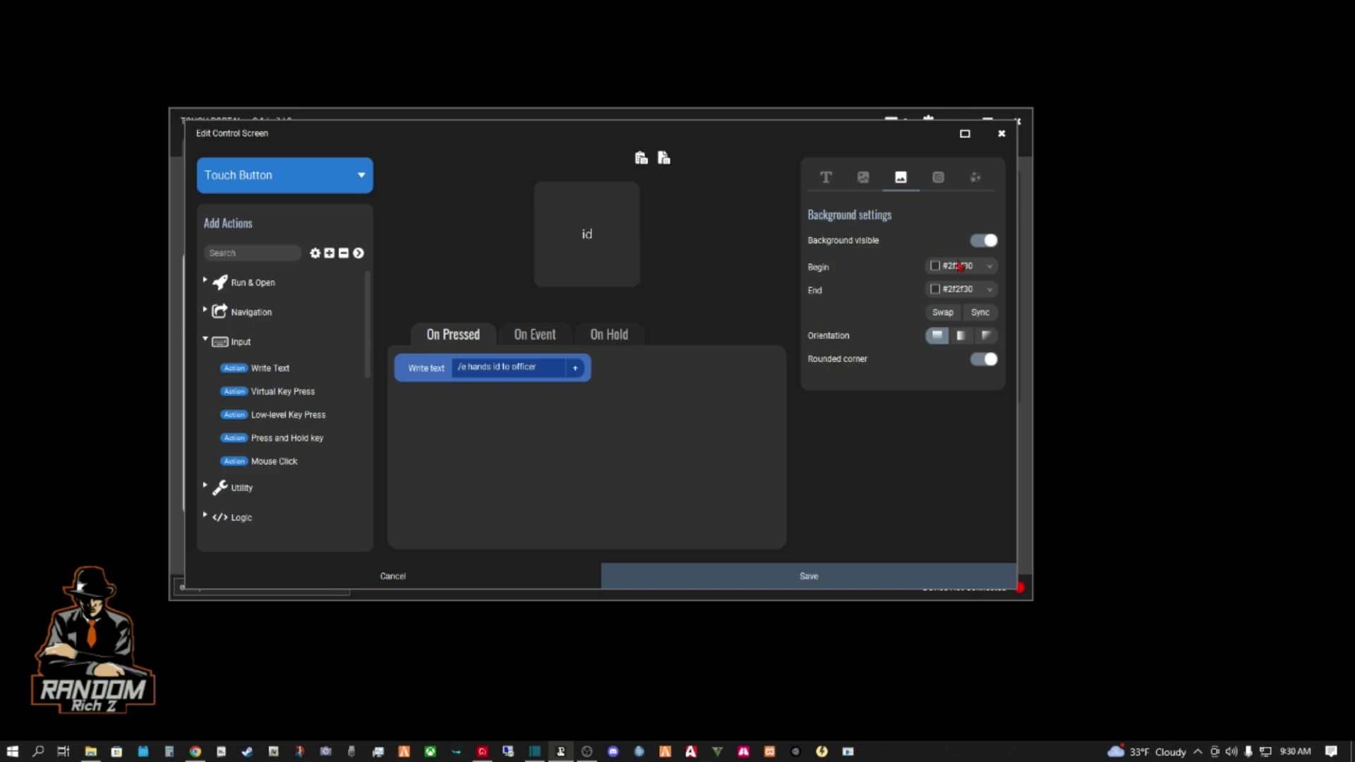
pyautogui.click(937, 268)
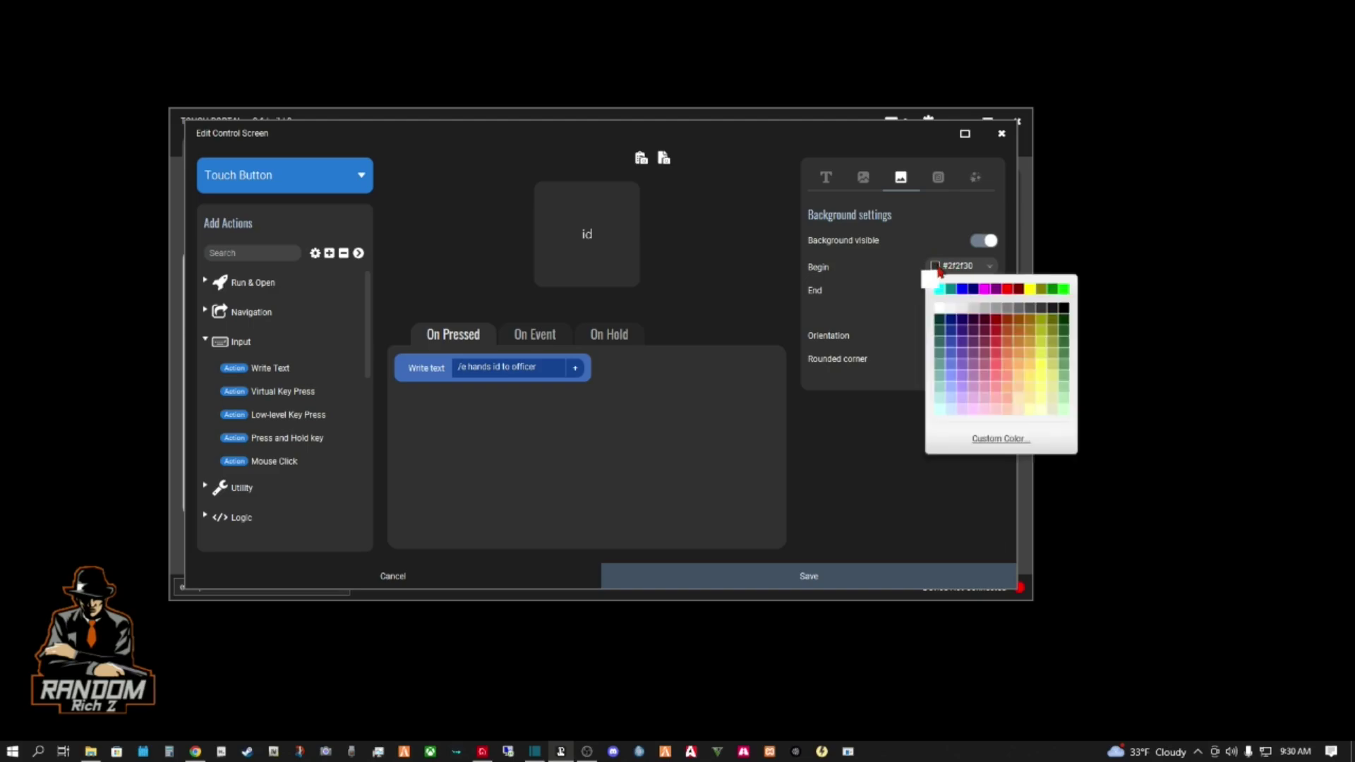
pyautogui.click(1034, 290)
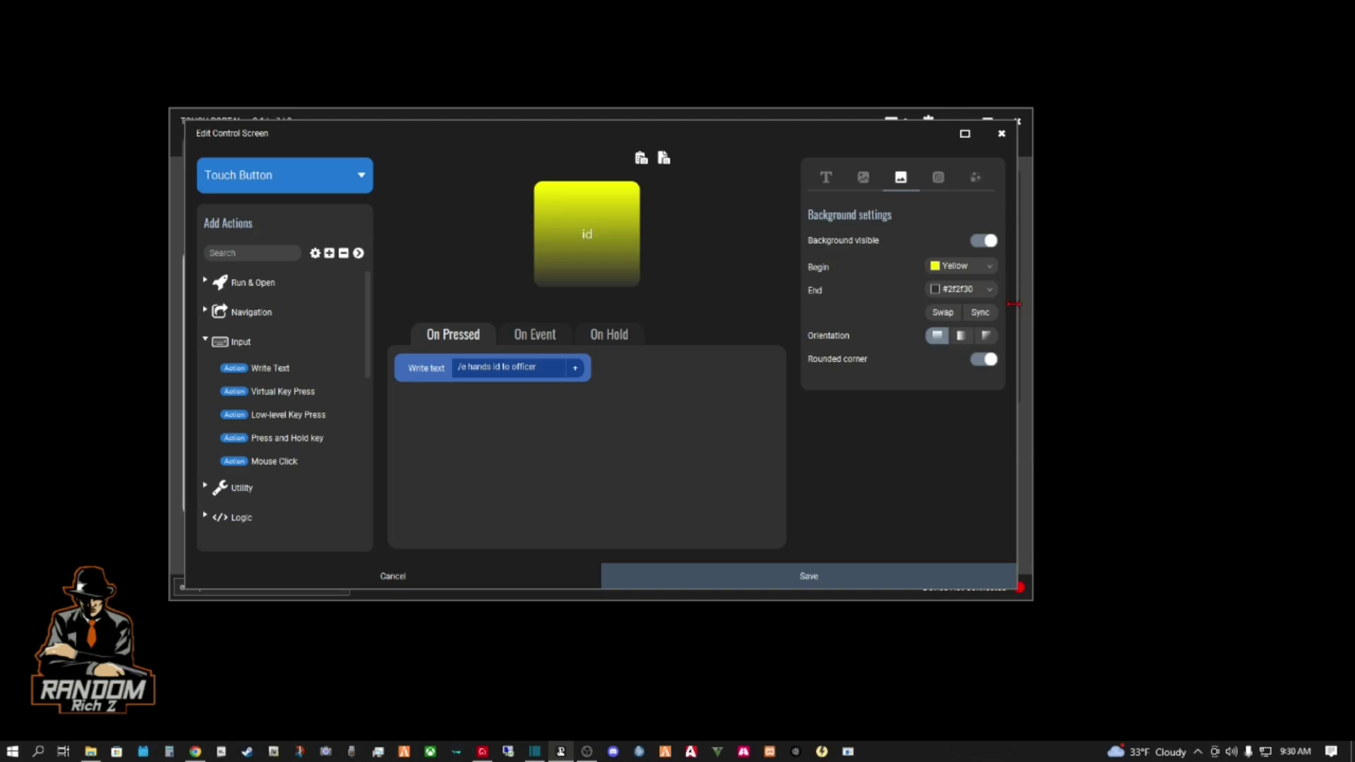
pyautogui.click(937, 291)
pyautogui.click(1058, 334)
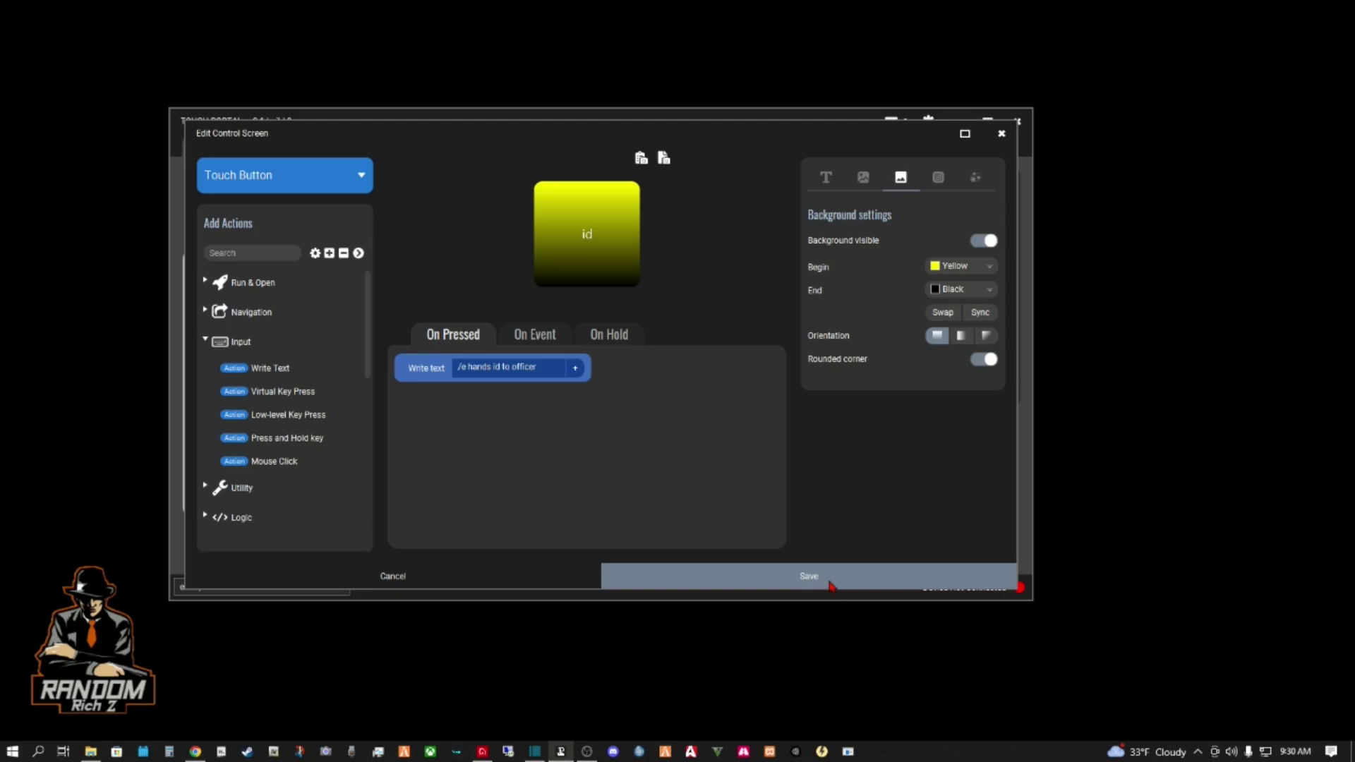
pyautogui.click(830, 580)
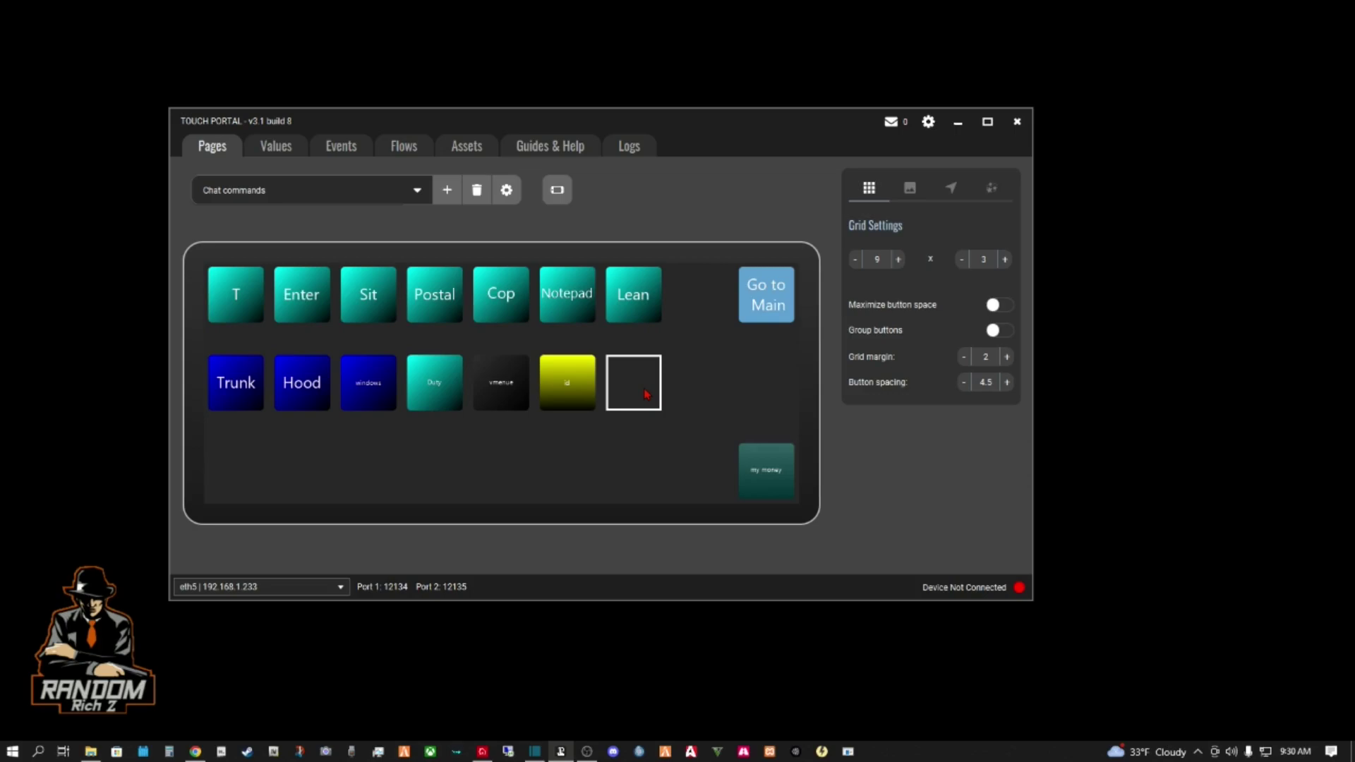
# - Add a Write Text action for '/me signs citation and hands back to officer' to a new button
pyautogui.click(646, 394)
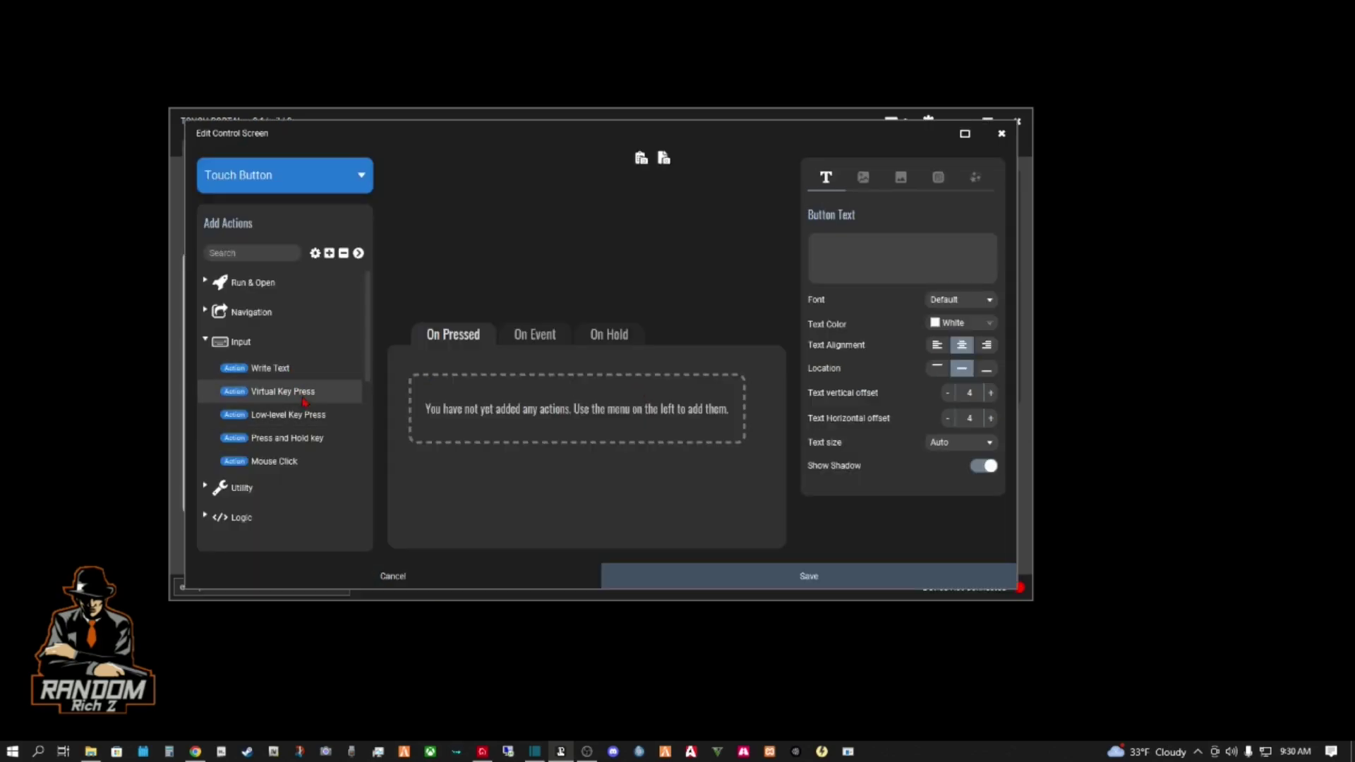
pyautogui.click(271, 368)
pyautogui.click(496, 366)
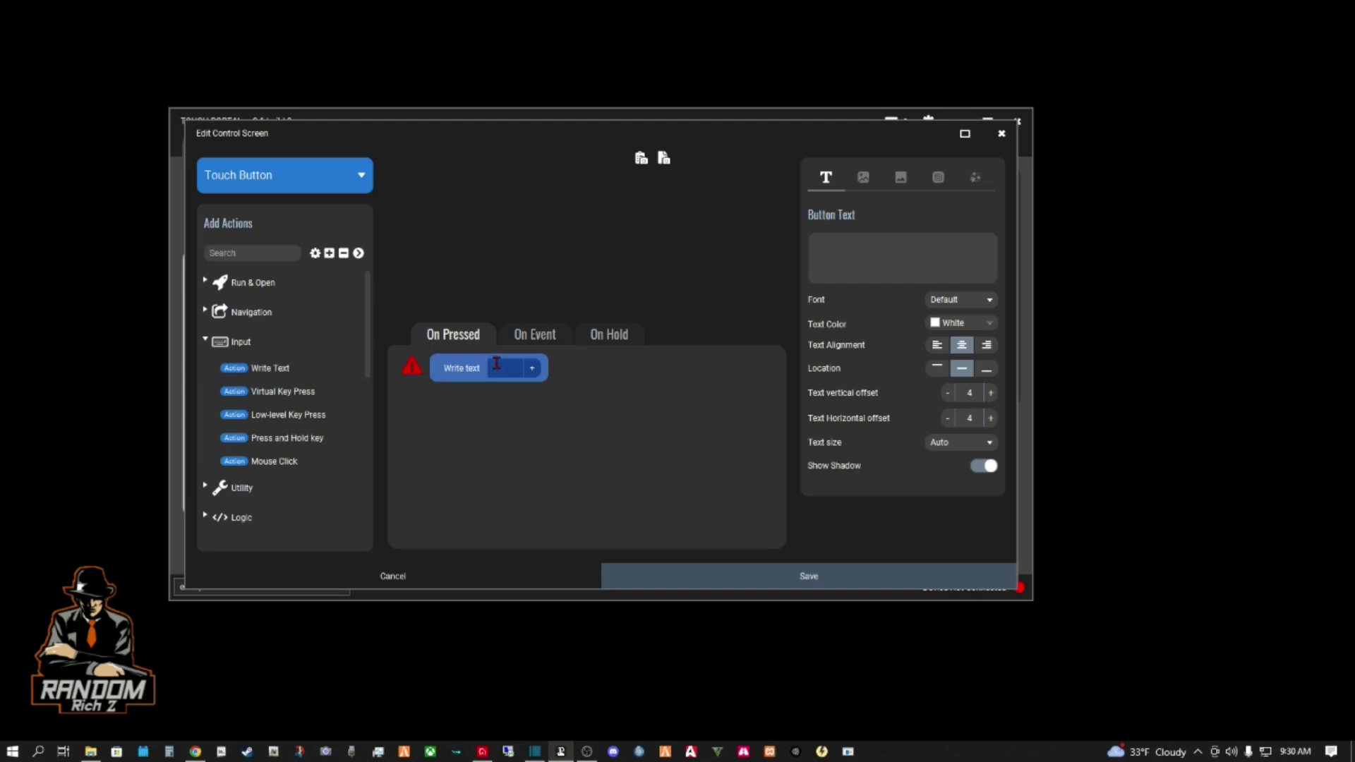
pyautogui.write('/')
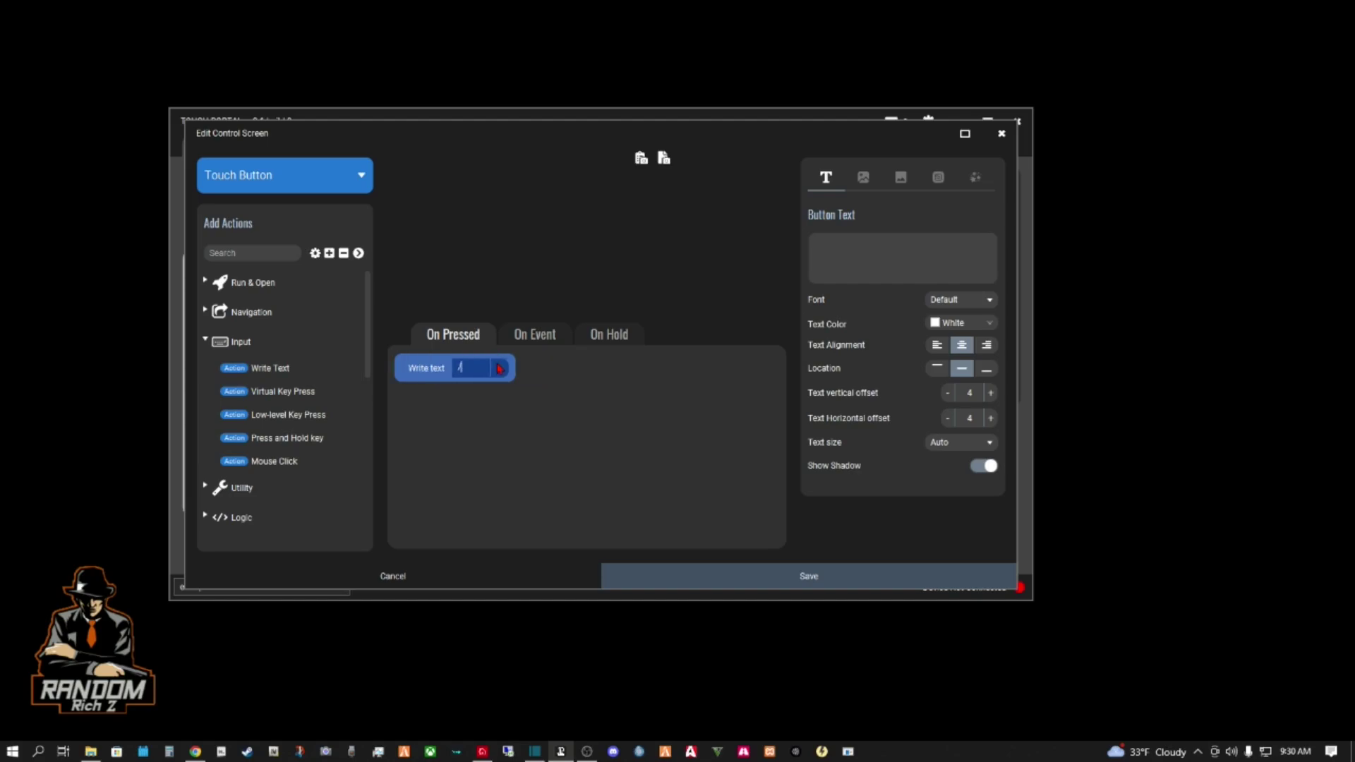
pyautogui.write('m')
pyautogui.write('e')
pyautogui.write(' sign')
pyautogui.write('al')
pyautogui.write(' ci')
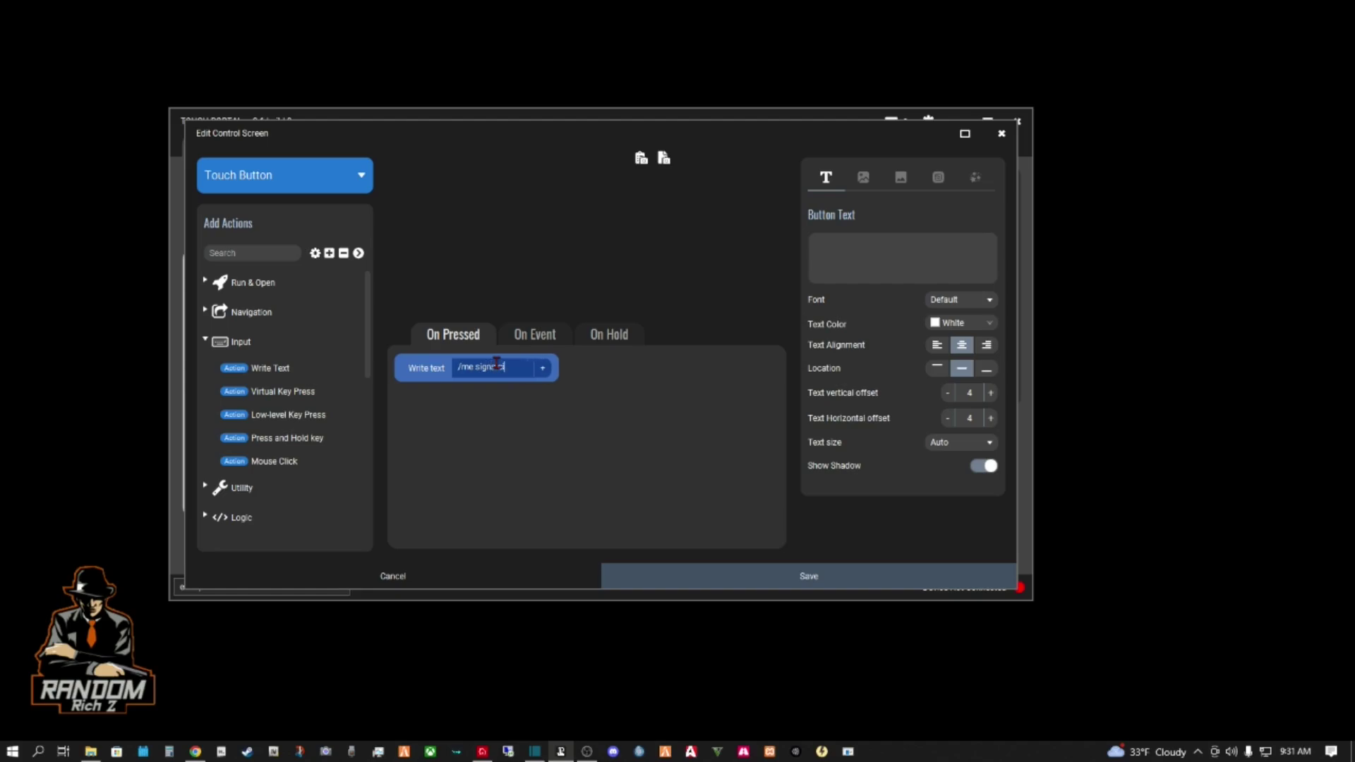
pyautogui.write('tati')
pyautogui.write('on')
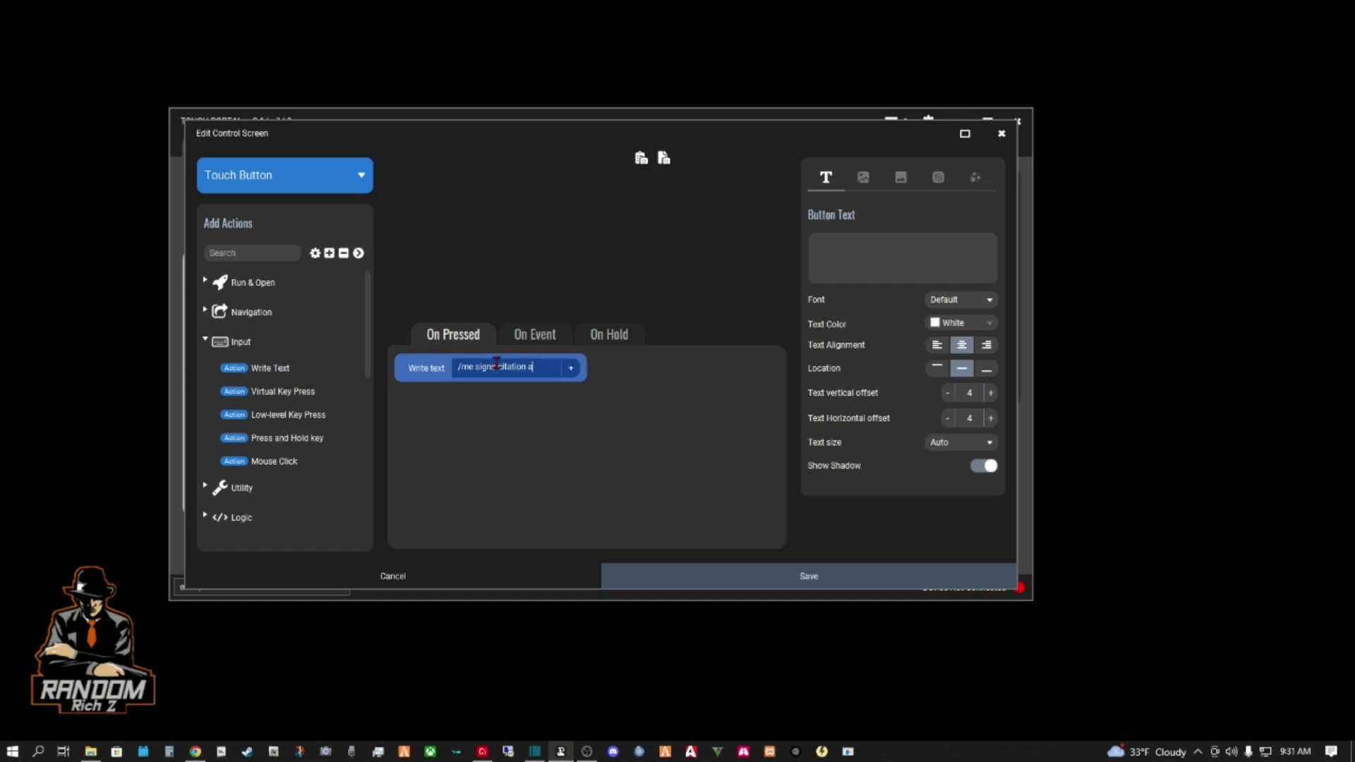
pyautogui.write(' and ')
pyautogui.write('hand')
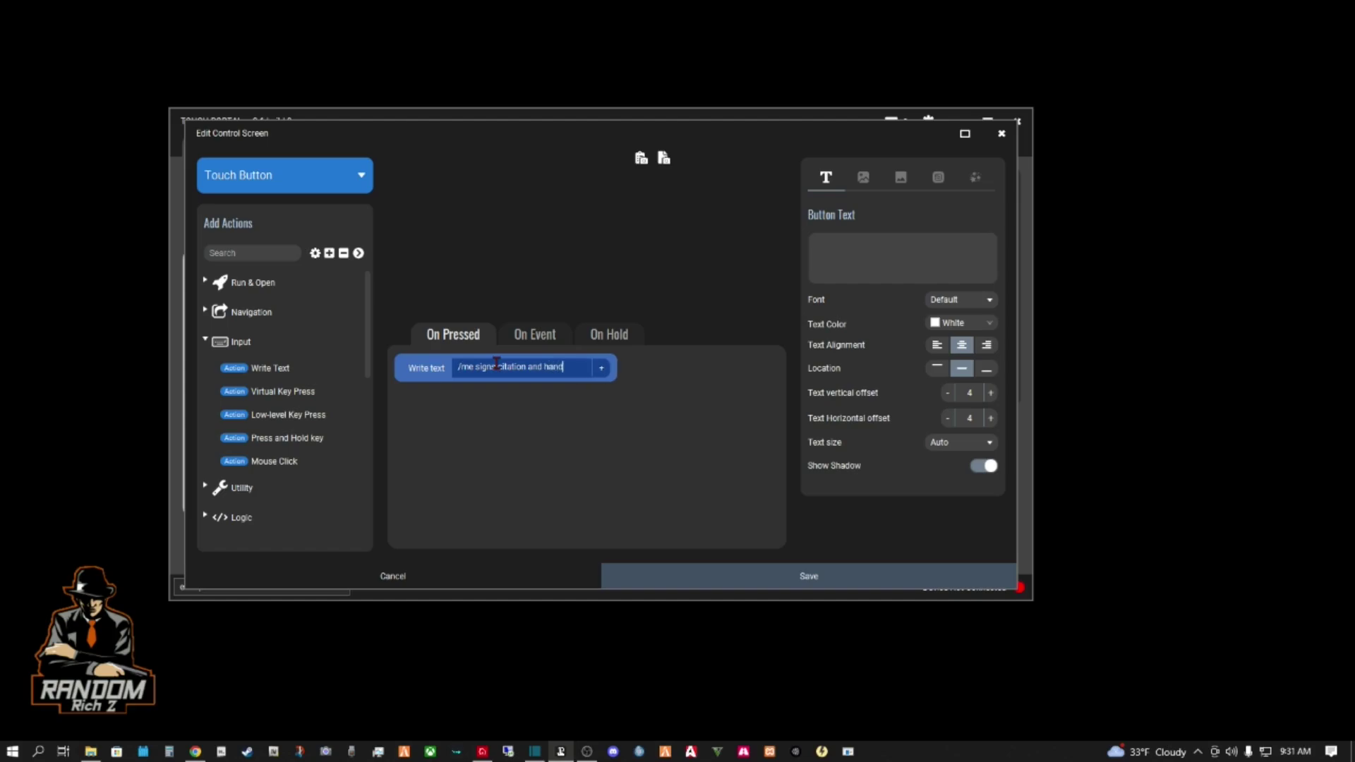
pyautogui.write('s')
pyautogui.write(' bac')
pyautogui.write('k to c')
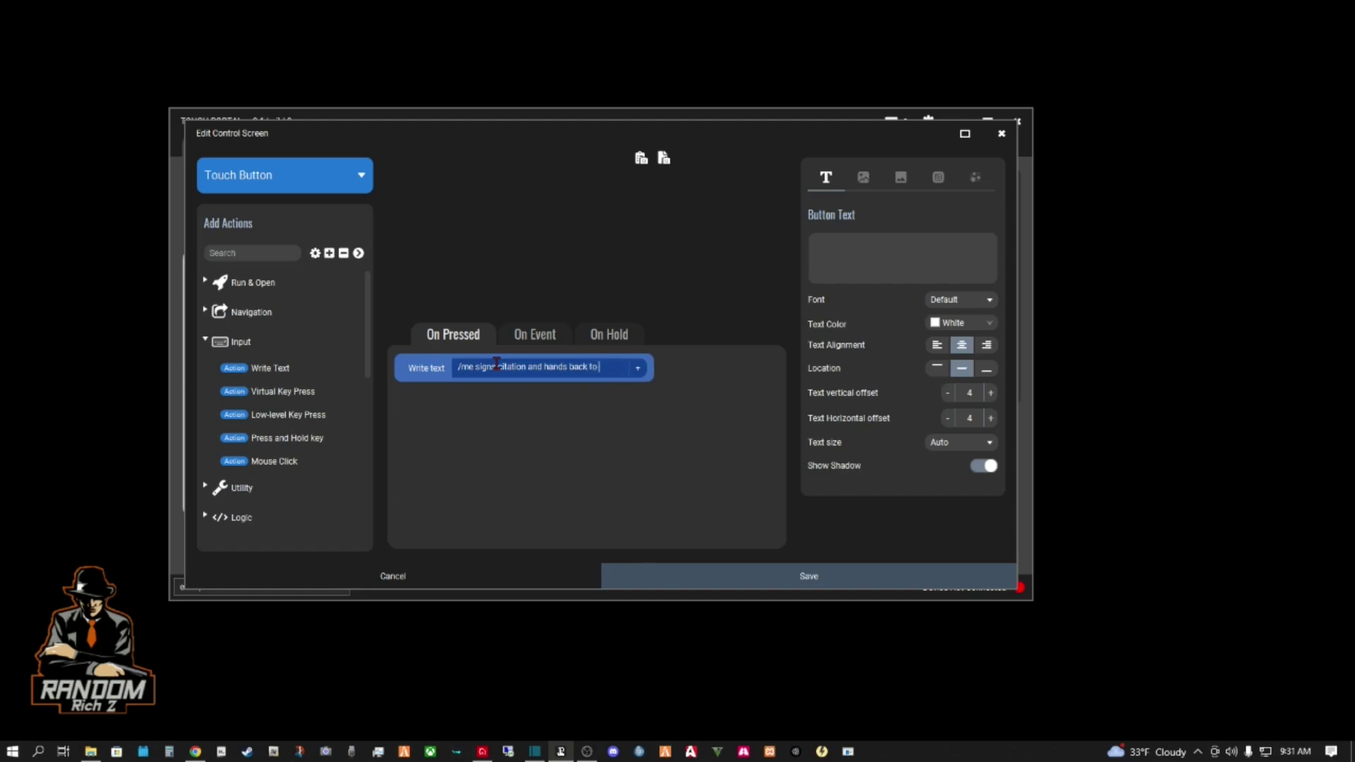
pyautogui.write('ffic')
pyautogui.write('er')
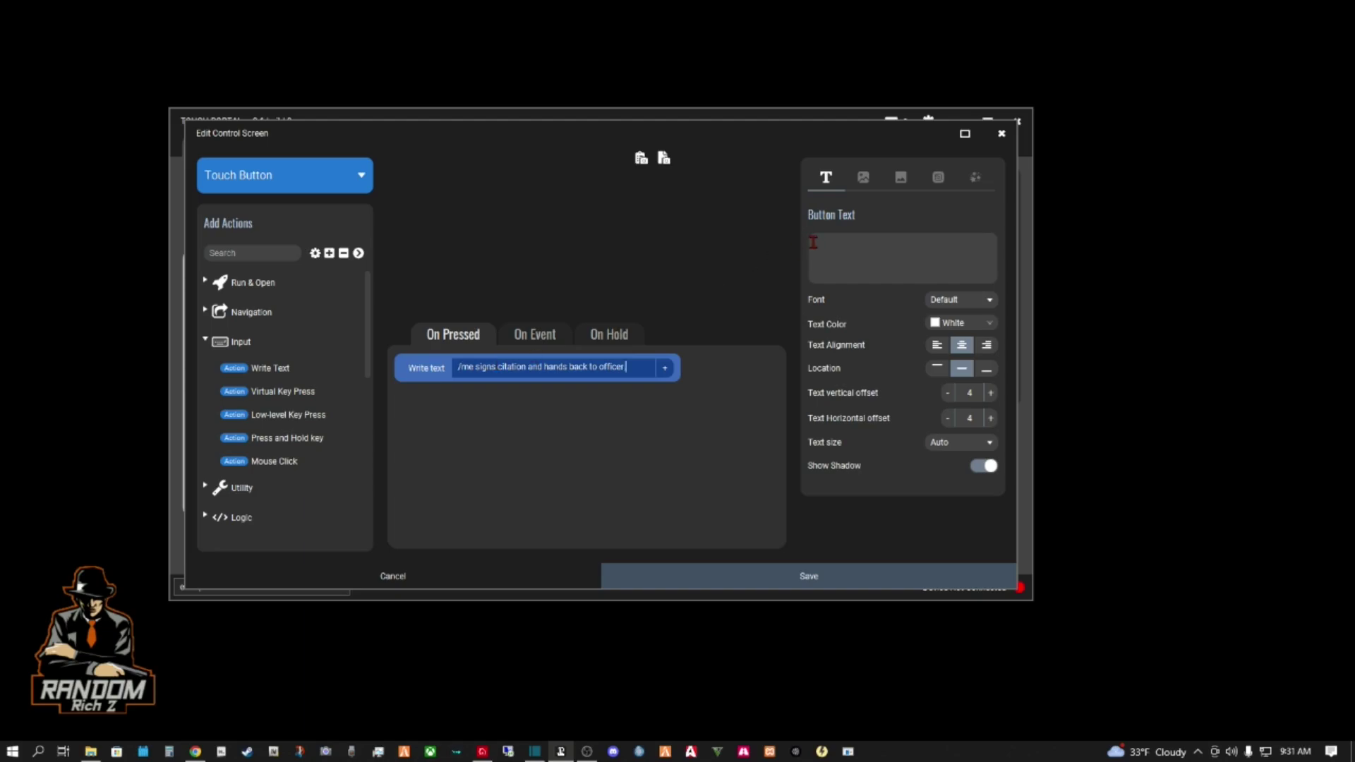
pyautogui.write('s')
pyautogui.write('ign')
# - Show the sign button's background with a Yellow-to-Black gradient and save it
pyautogui.click(900, 176)
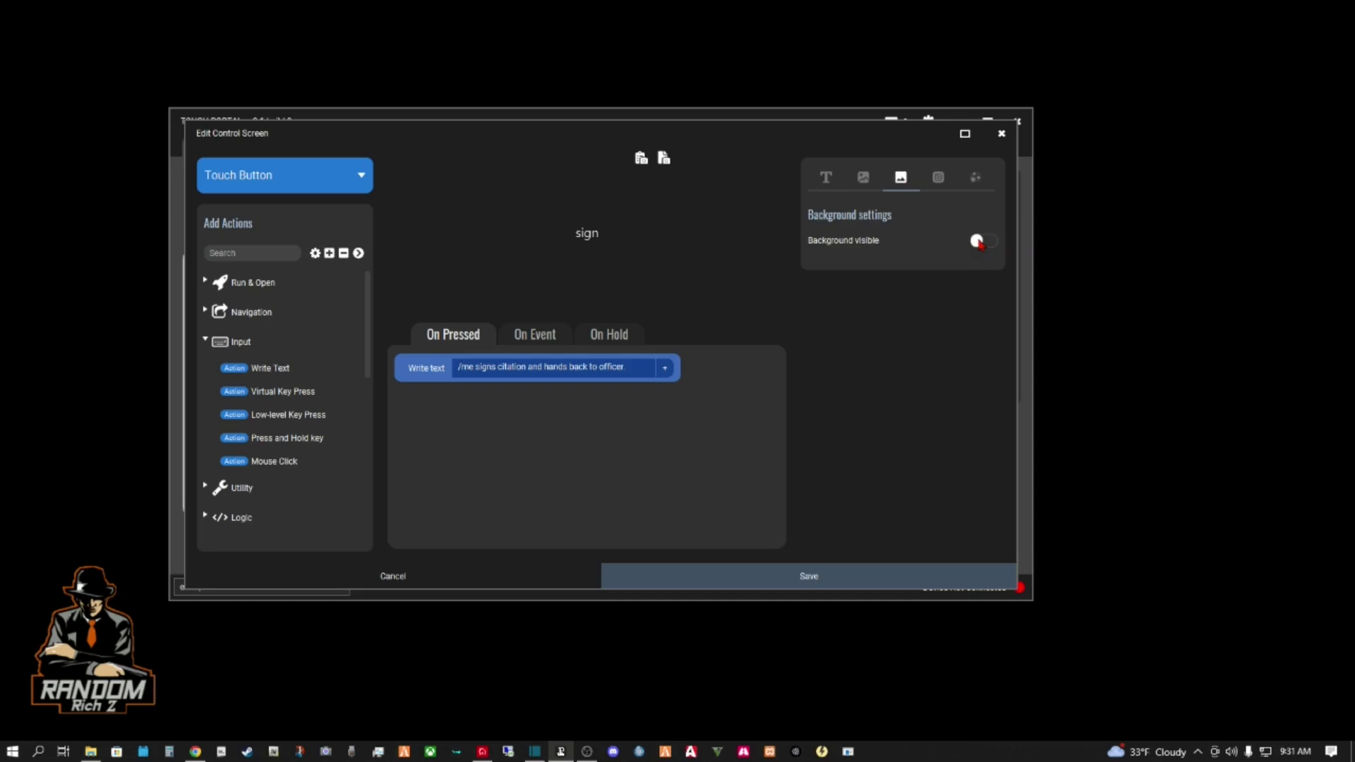
pyautogui.click(984, 244)
pyautogui.click(943, 271)
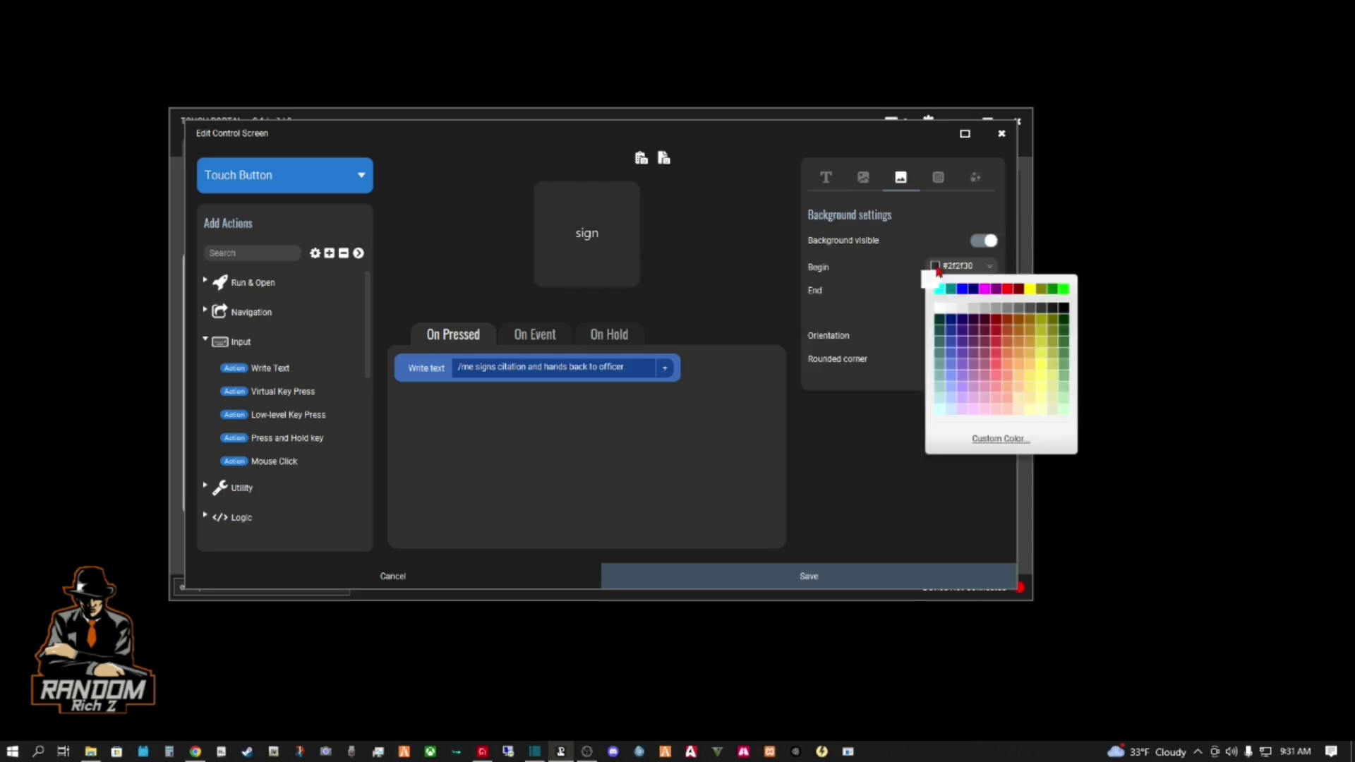
pyautogui.click(1034, 290)
pyautogui.click(936, 290)
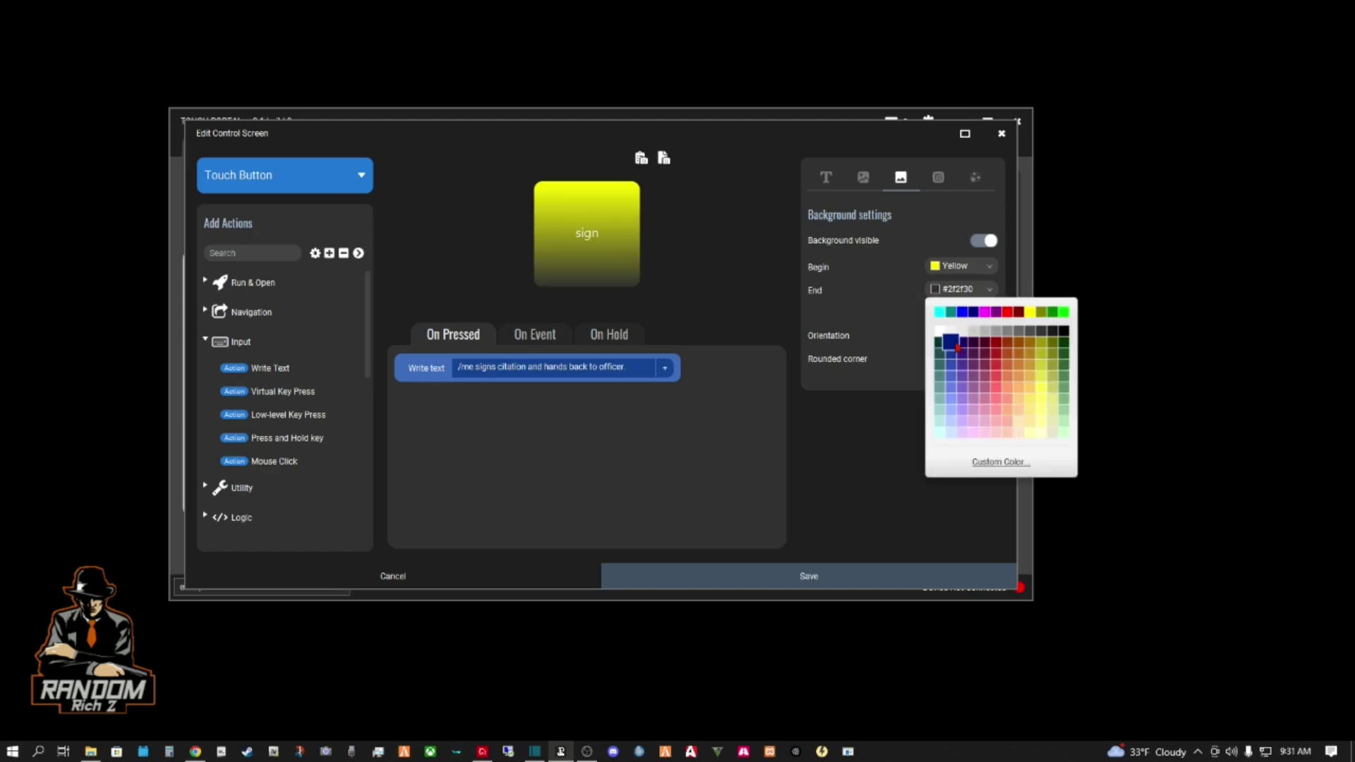
pyautogui.click(1062, 334)
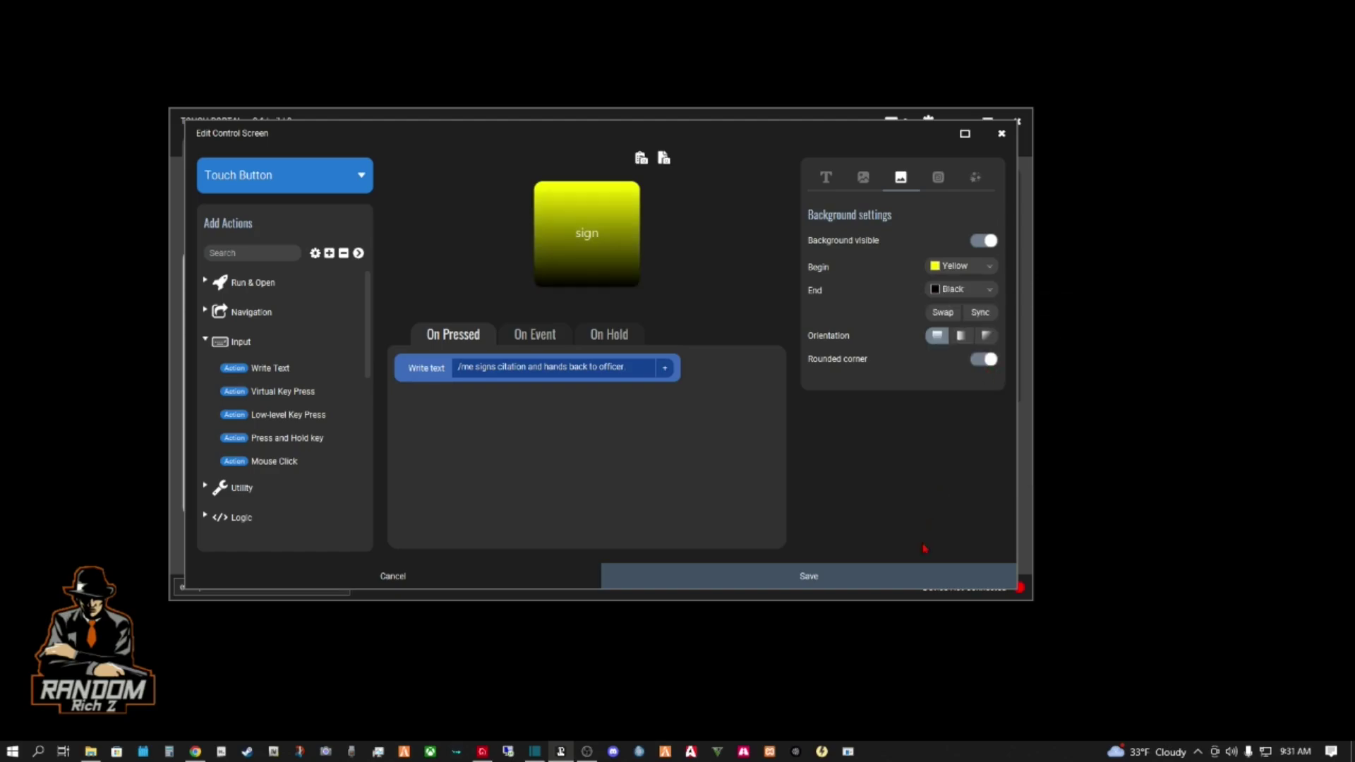
pyautogui.click(844, 580)
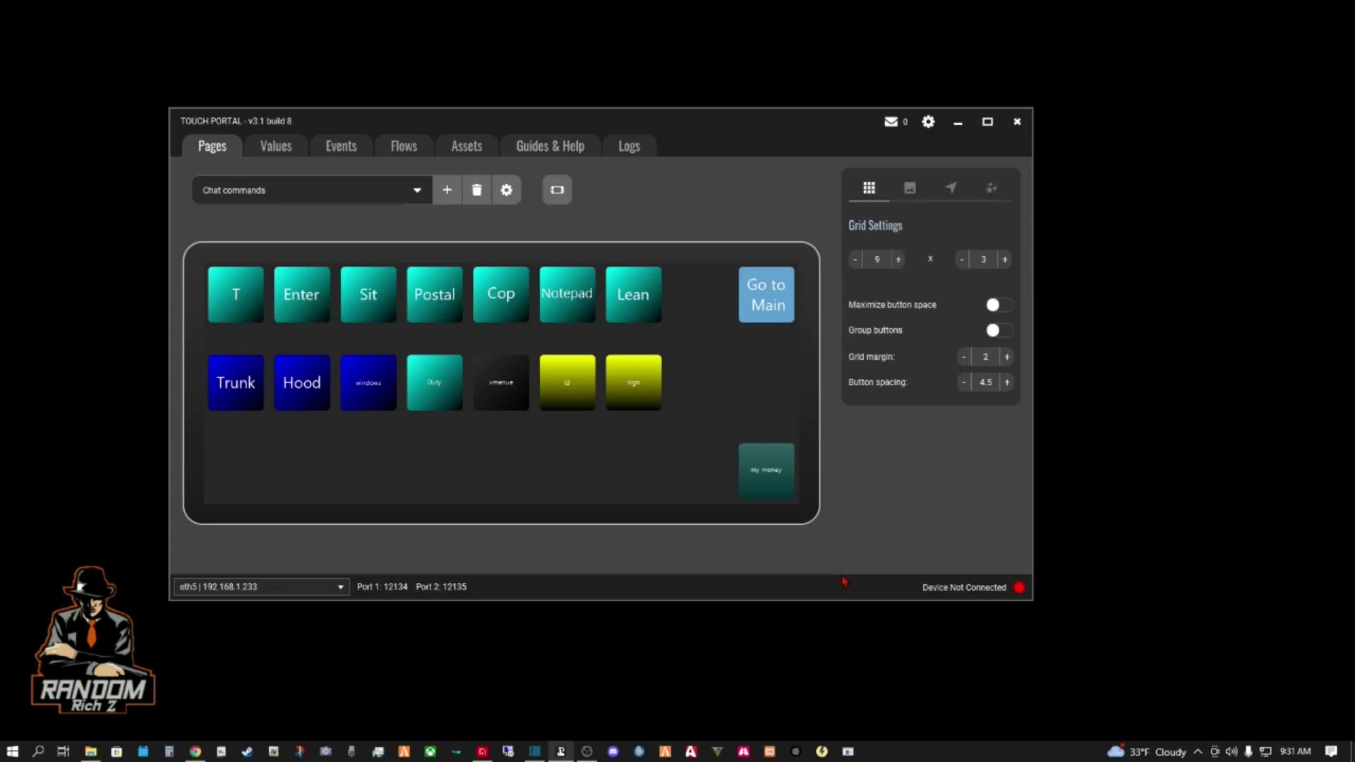
# - Correct the id button's chat text from '/e' to '/me hands id to officer' and save
pyautogui.doubleClick(573, 384)
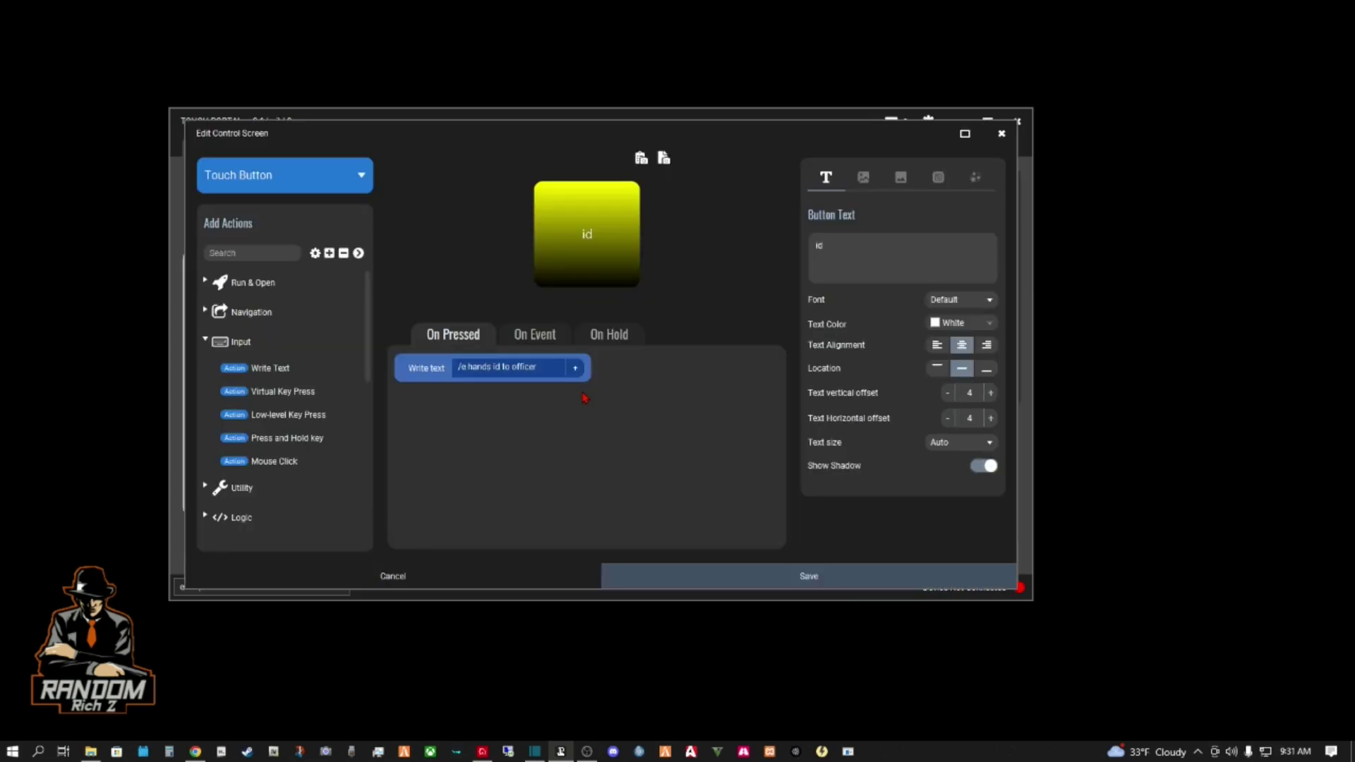
pyautogui.click(468, 368)
pyautogui.press('BackSpace')
pyautogui.write('me')
pyautogui.click(802, 580)
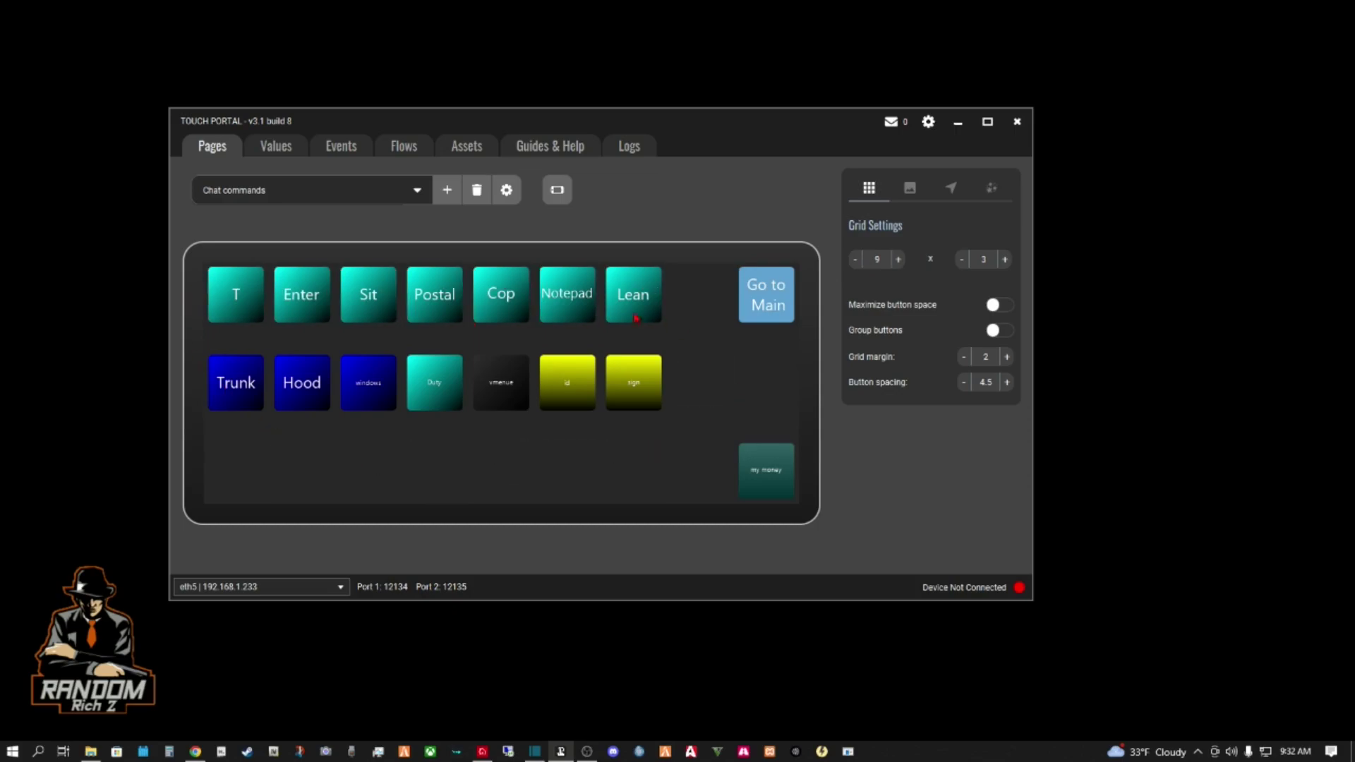
# - Set the Chat commands page grid to 9 columns by 3 rows
pyautogui.click(898, 259)
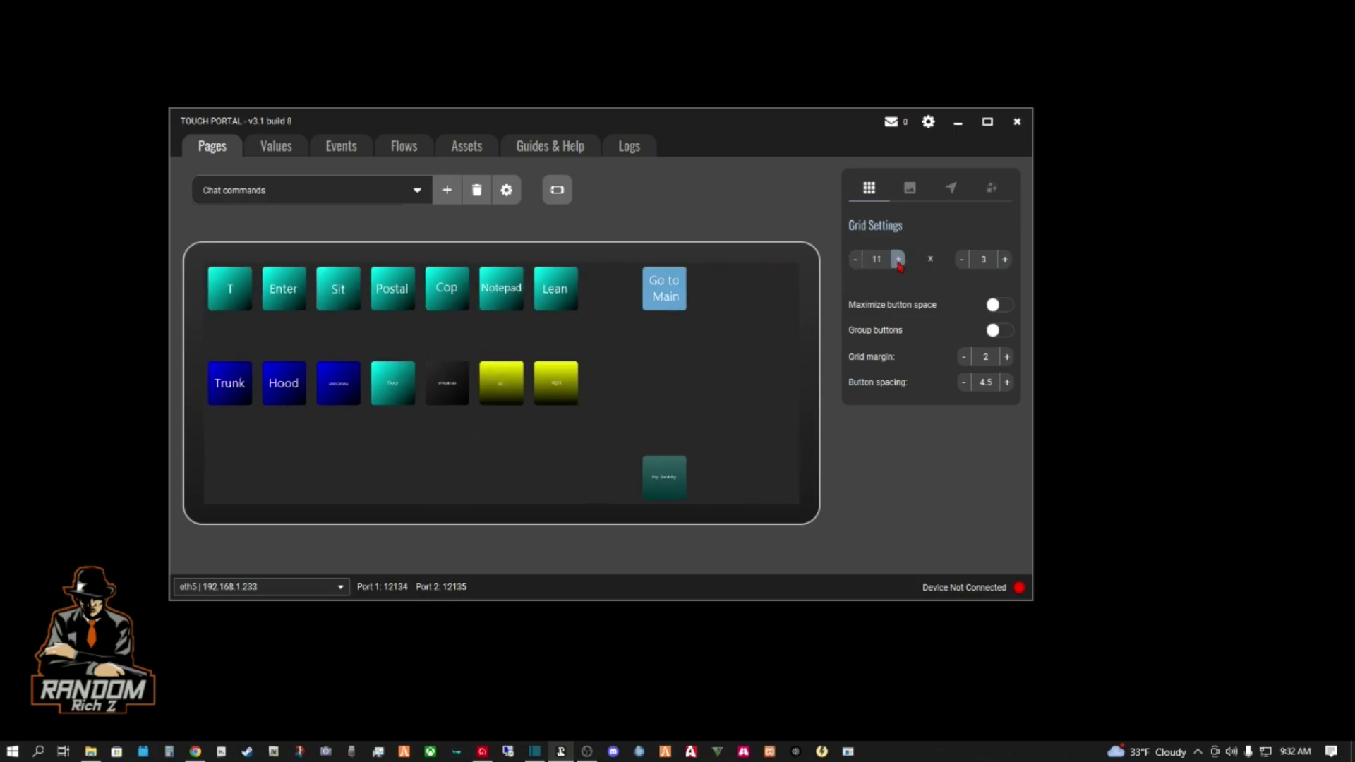
pyautogui.click(898, 258)
pyautogui.click(898, 258)
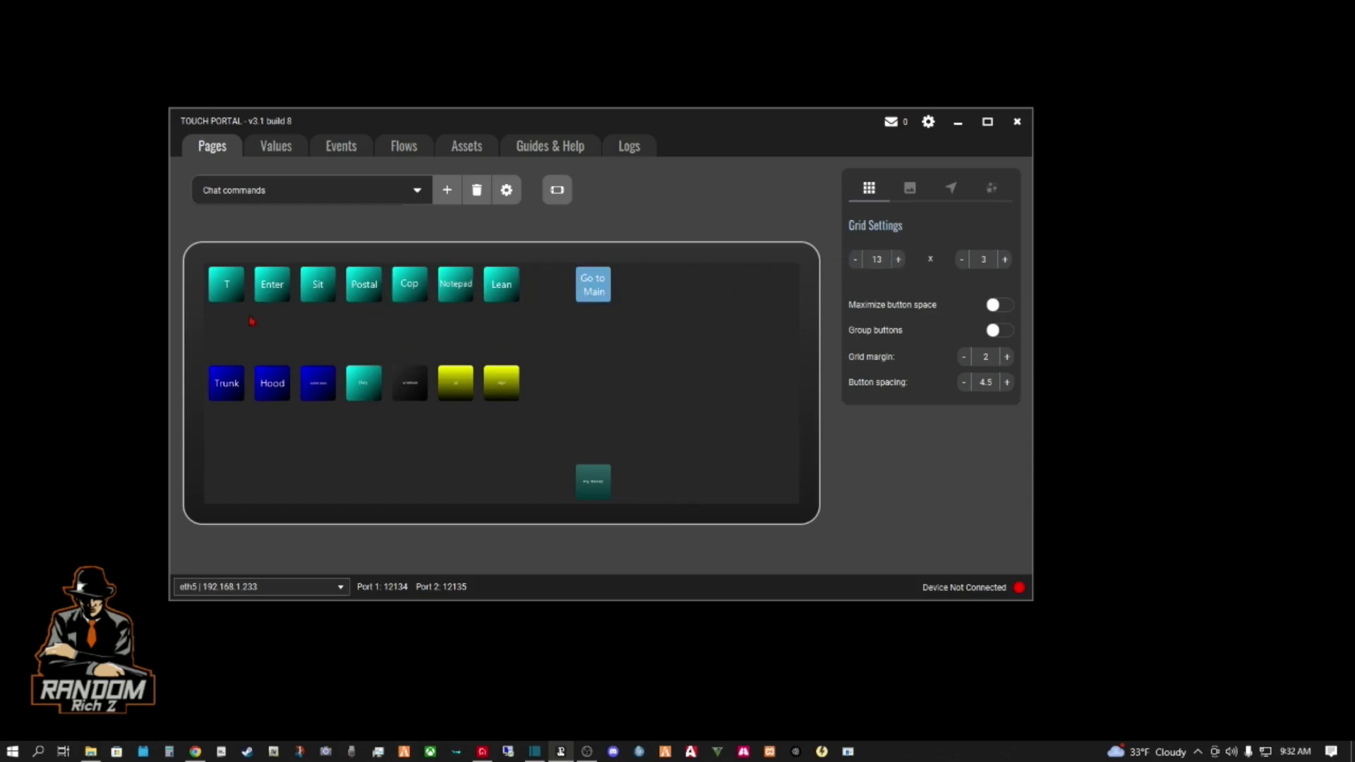
pyautogui.click(856, 258)
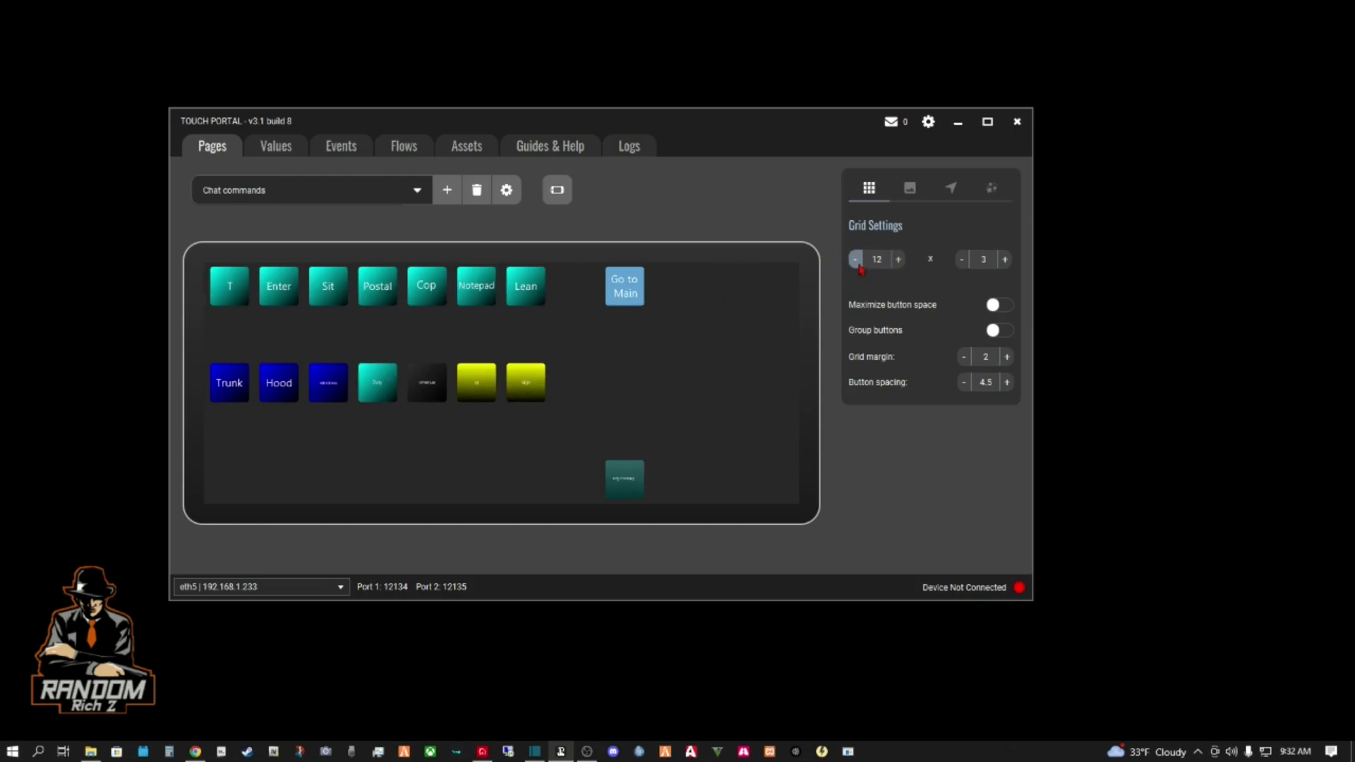
pyautogui.click(857, 258)
pyautogui.click(856, 258)
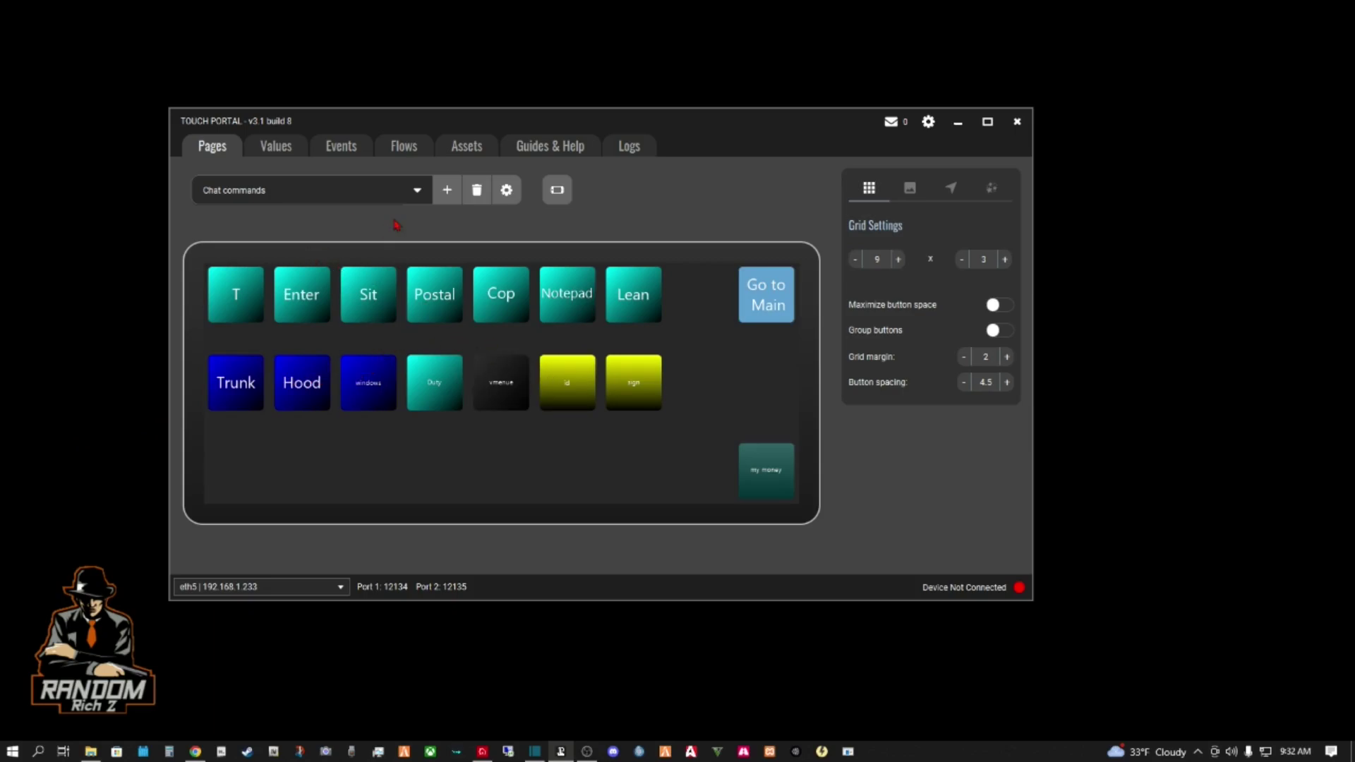
# - Start a new button in an empty Chat commands cell and toggle the Input action category
pyautogui.click(699, 382)
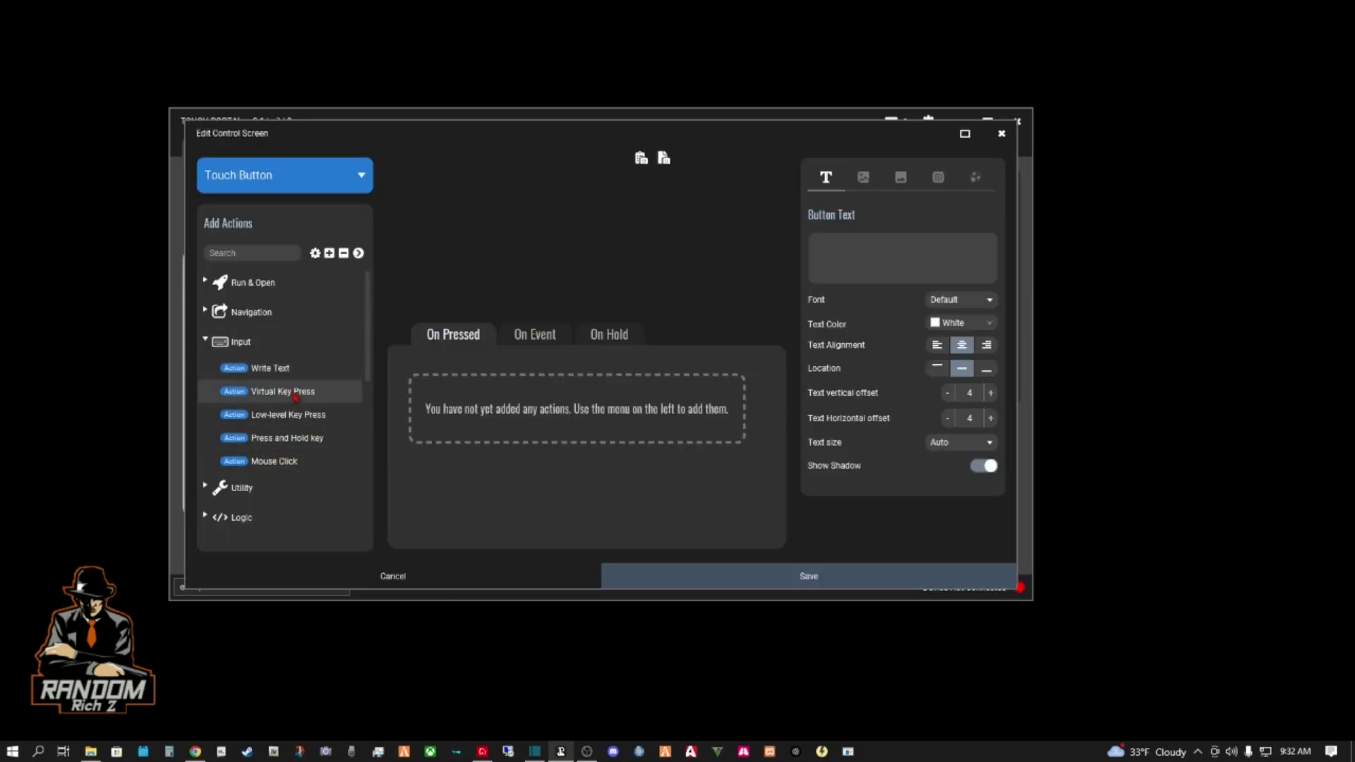
pyautogui.click(241, 343)
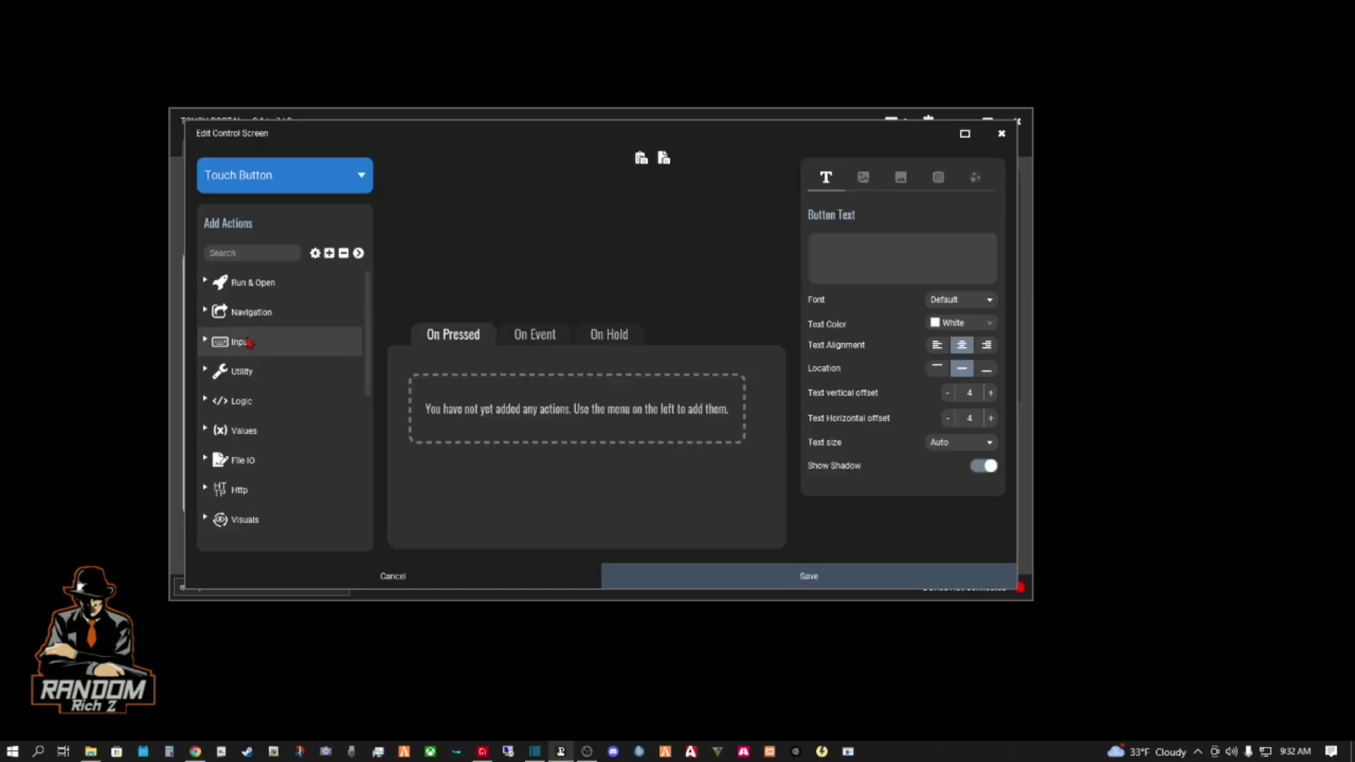
pyautogui.click(242, 343)
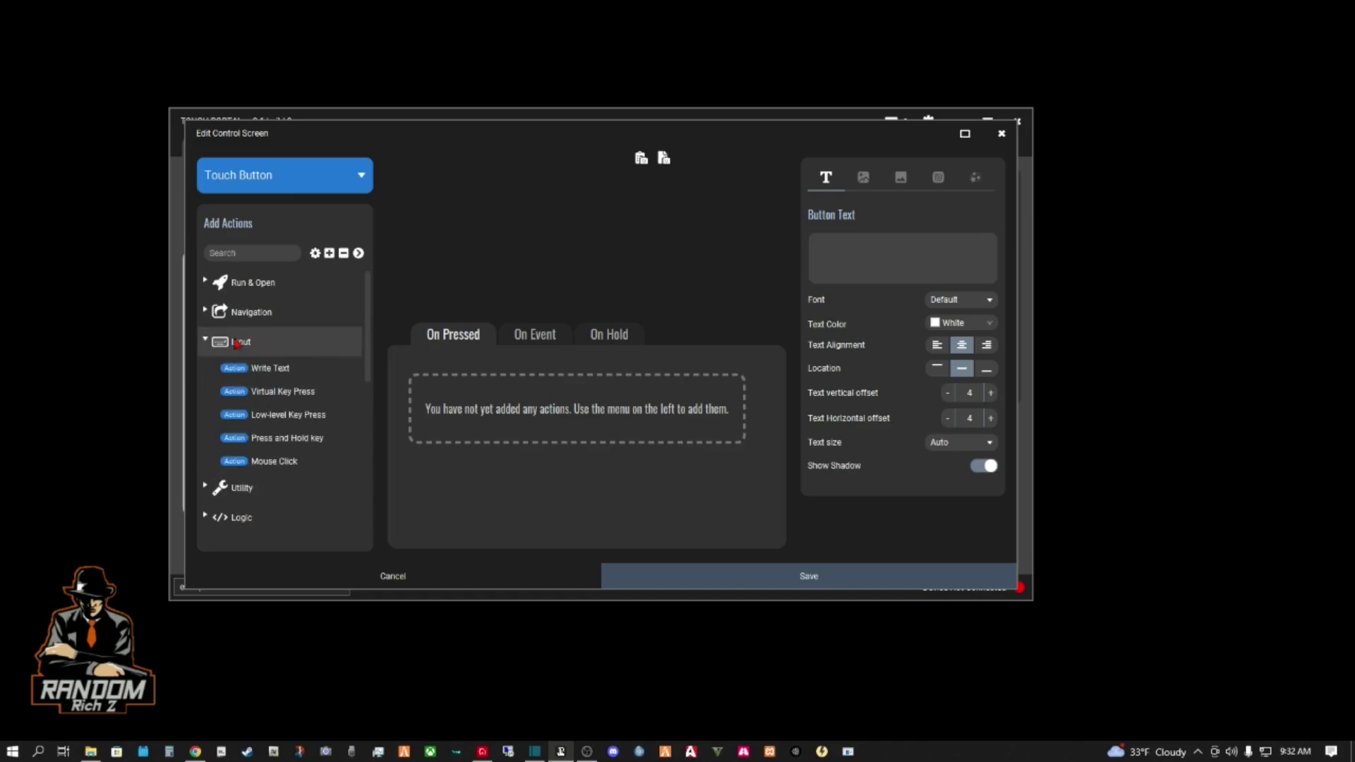
pyautogui.click(242, 343)
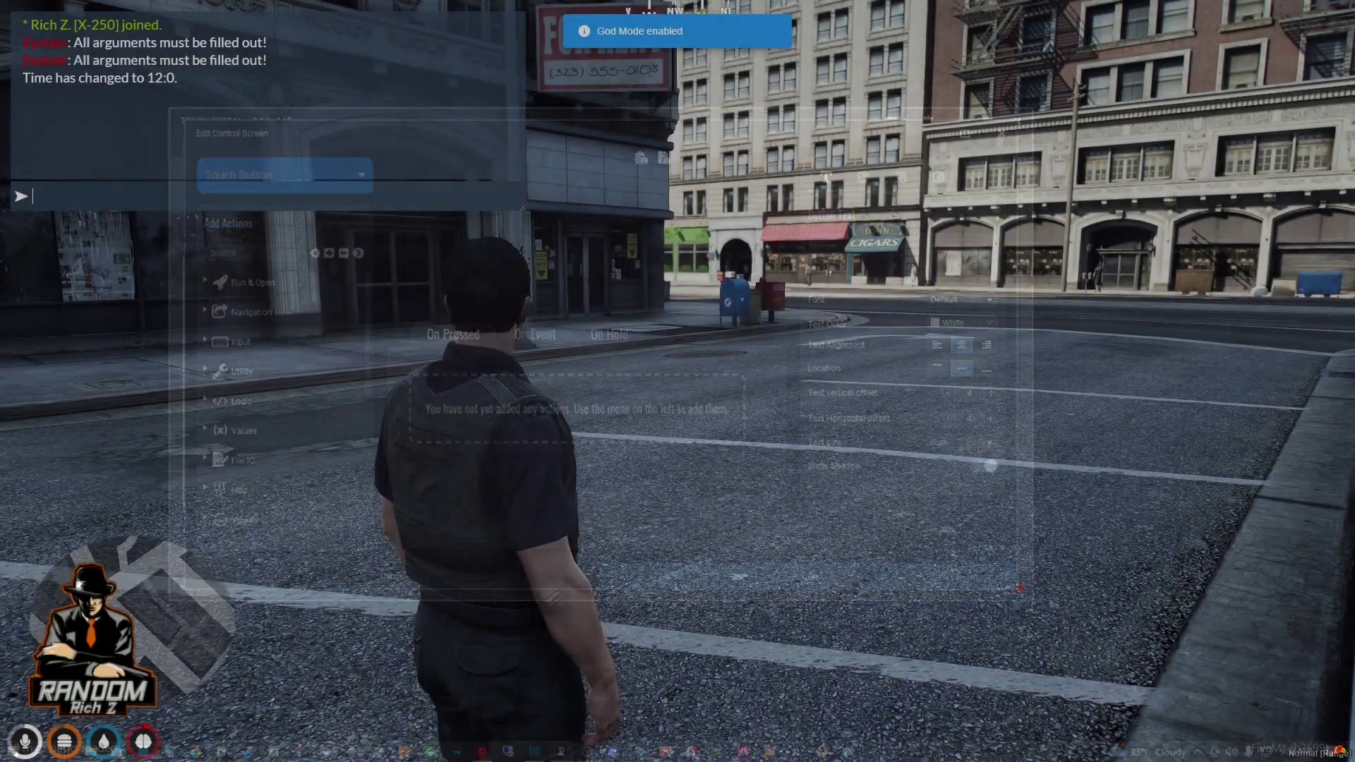
pyautogui.write('/')
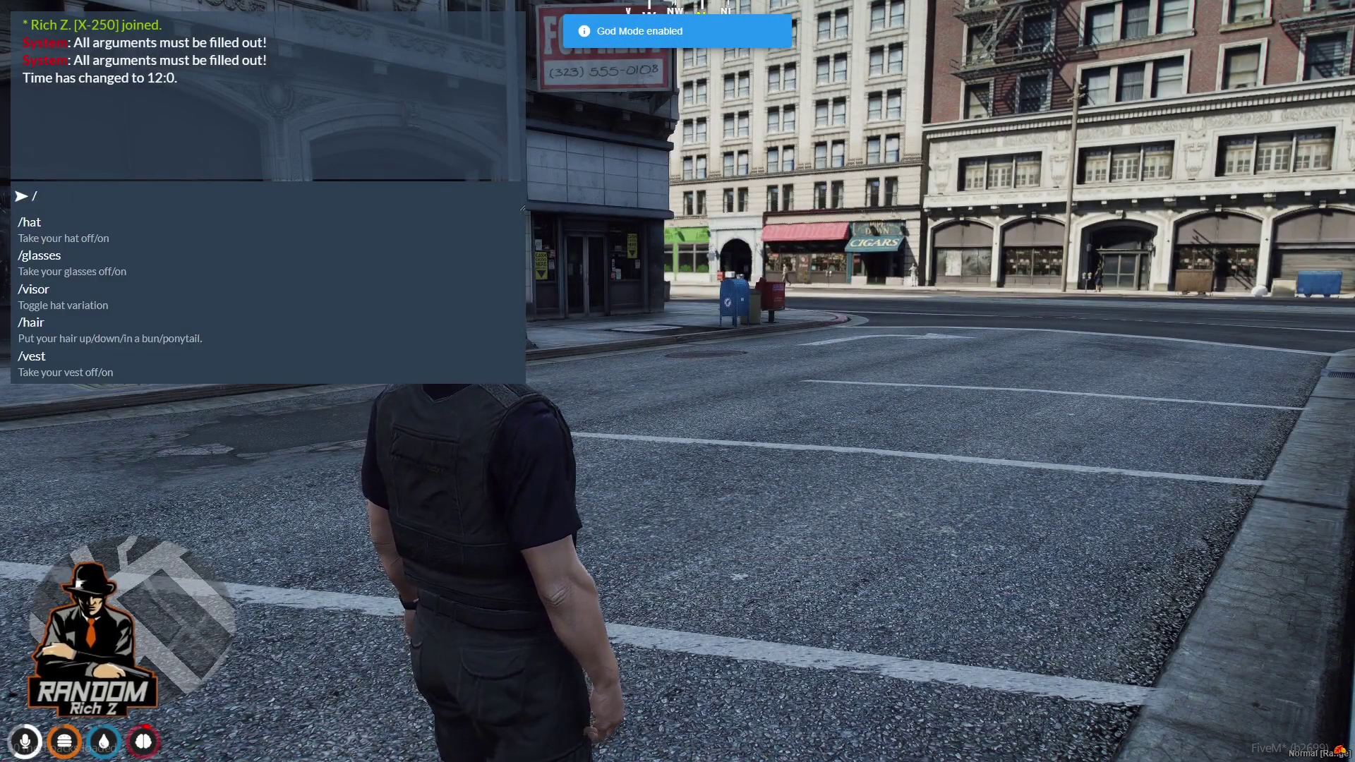
pyautogui.write('t')
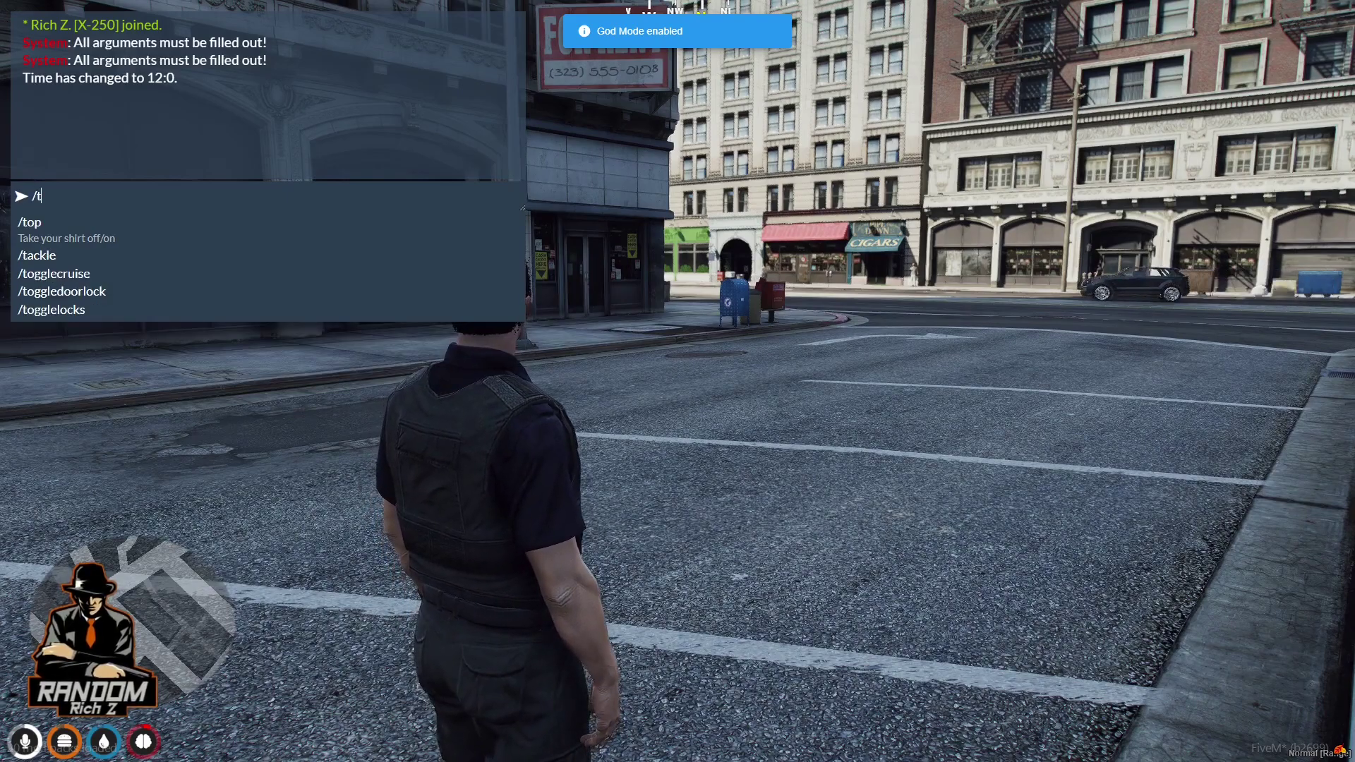
pyautogui.write('x')
# - Spawn a white Truffade Adder beside the character using txAdmin's Vehicle: Spawn option
pyautogui.press('Return')
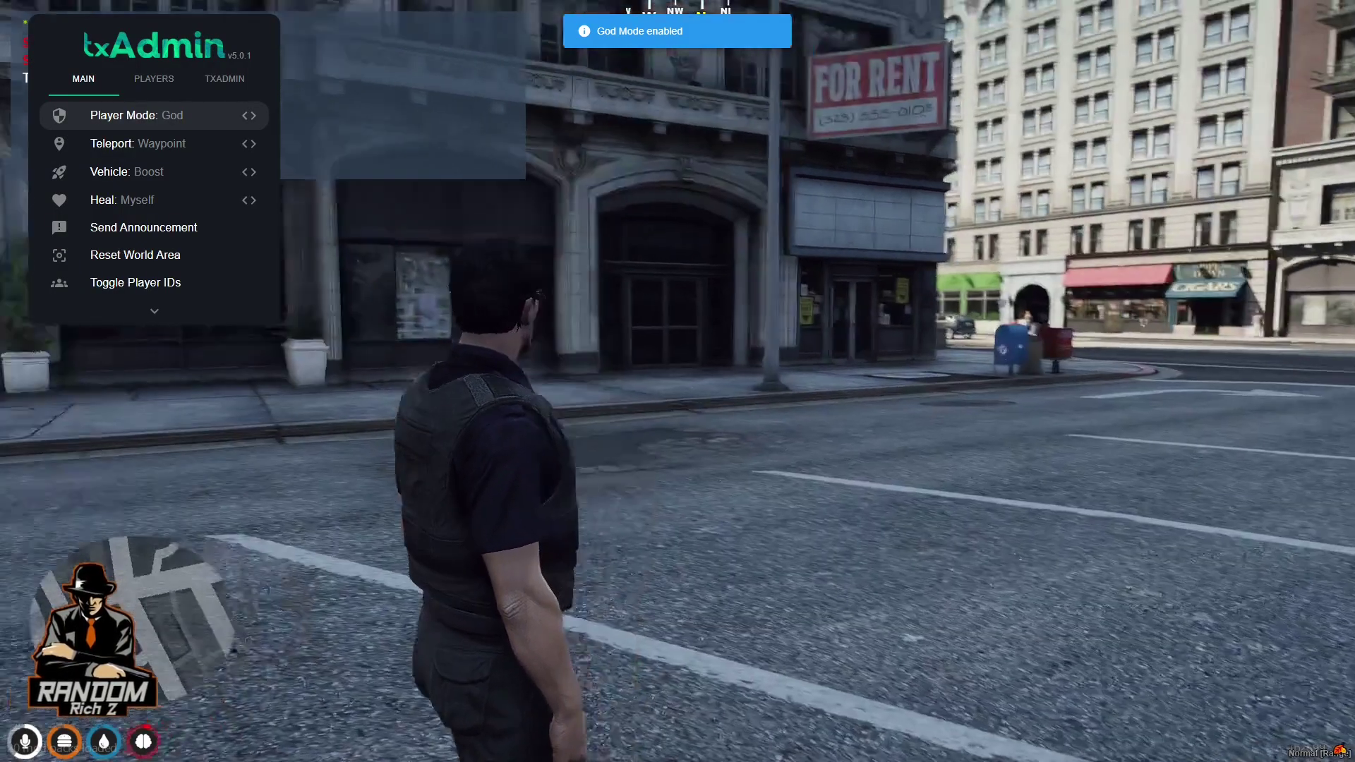
pyautogui.moveTo(847, 425); pyautogui.dragTo(635, 424)
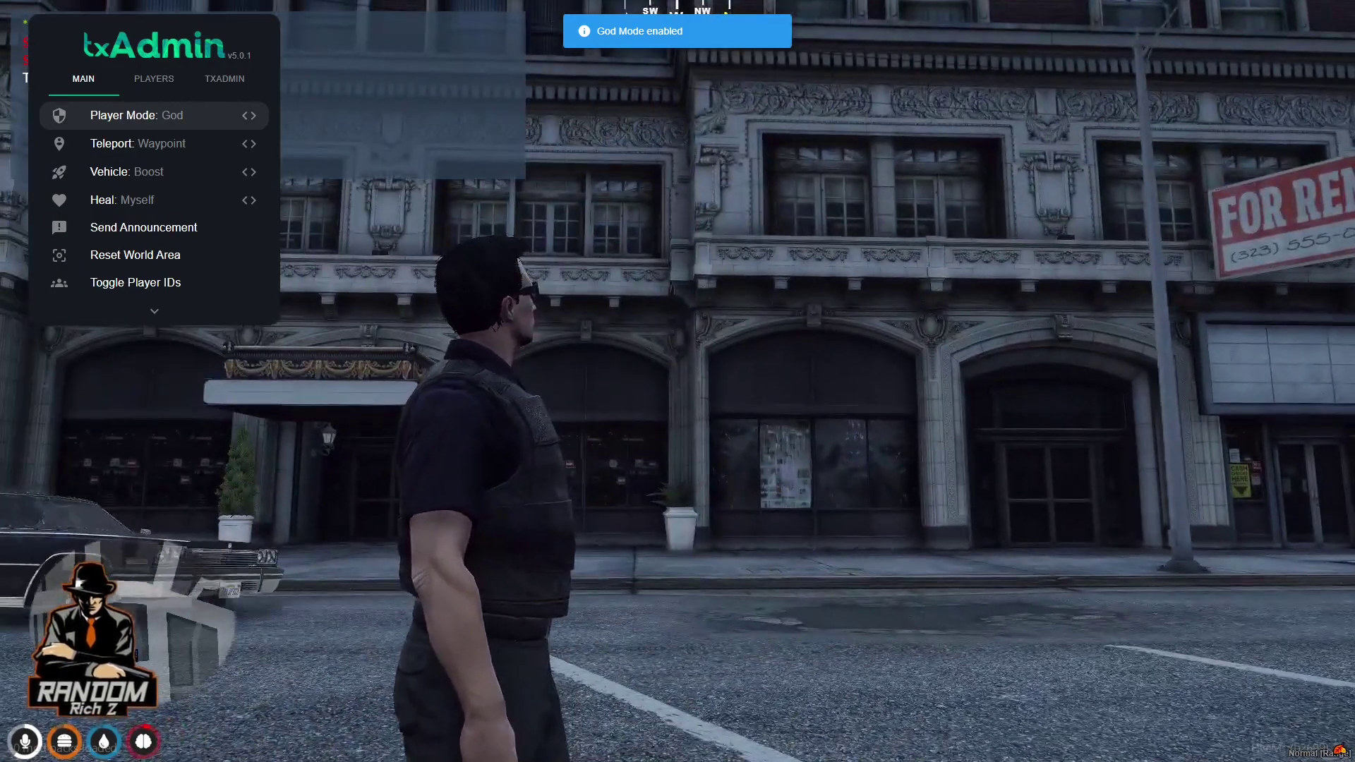
pyautogui.moveTo(847, 423); pyautogui.dragTo(530, 424)
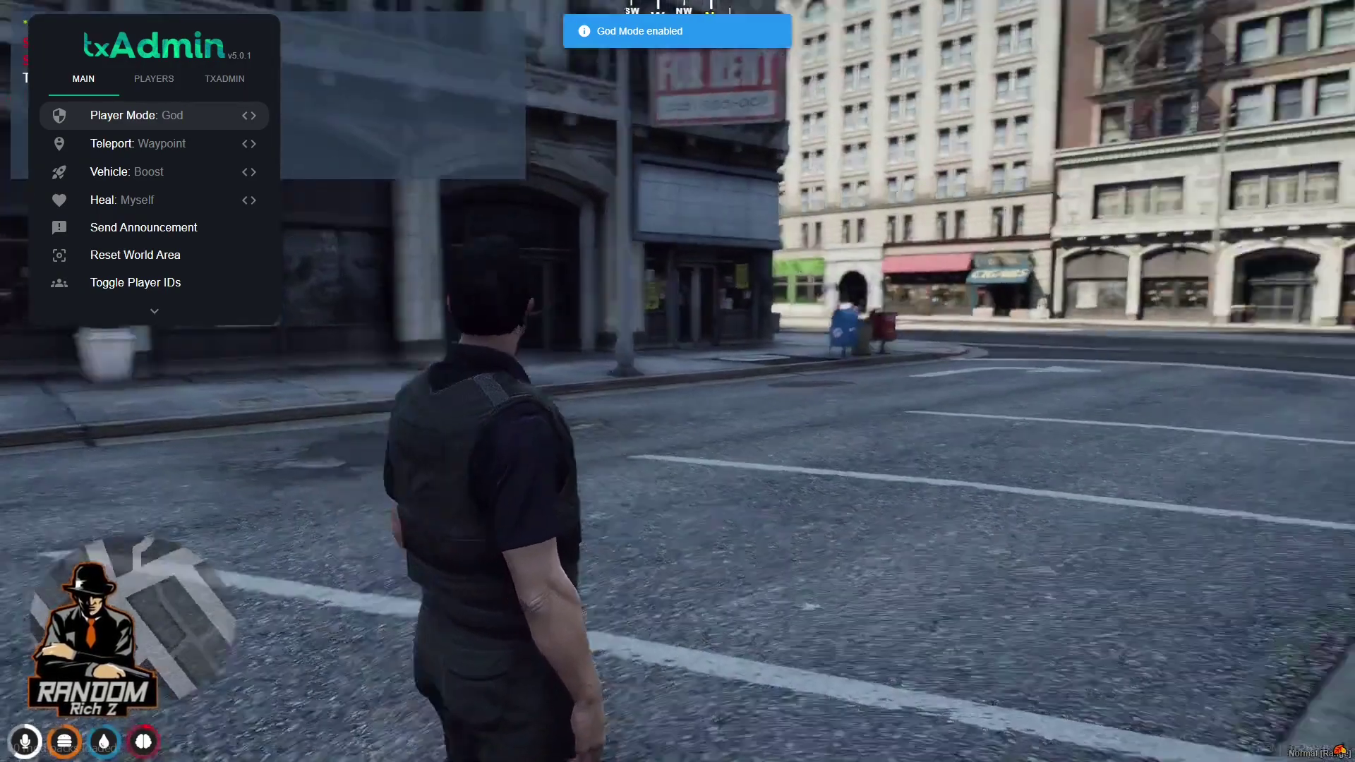
pyautogui.press('Down')
pyautogui.press('Down')
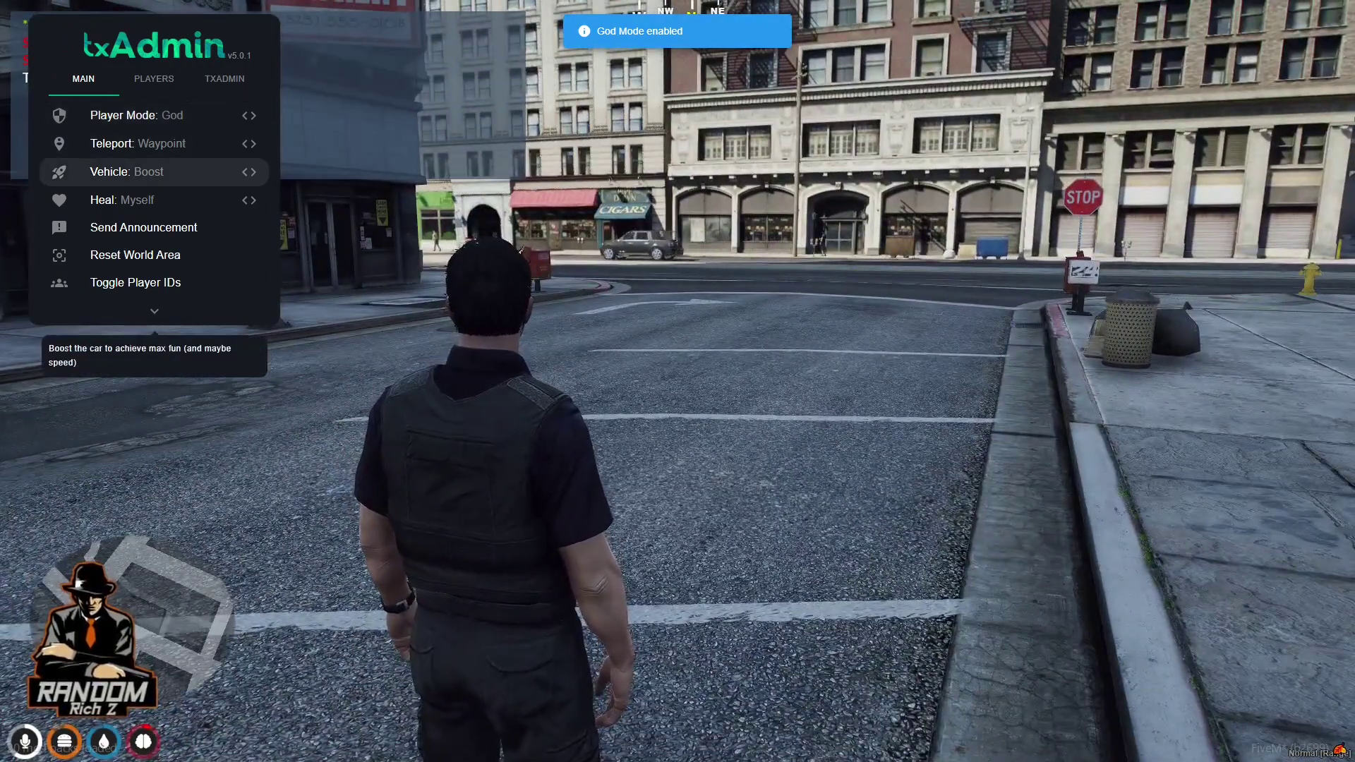
pyautogui.press('Right')
pyautogui.press('Left')
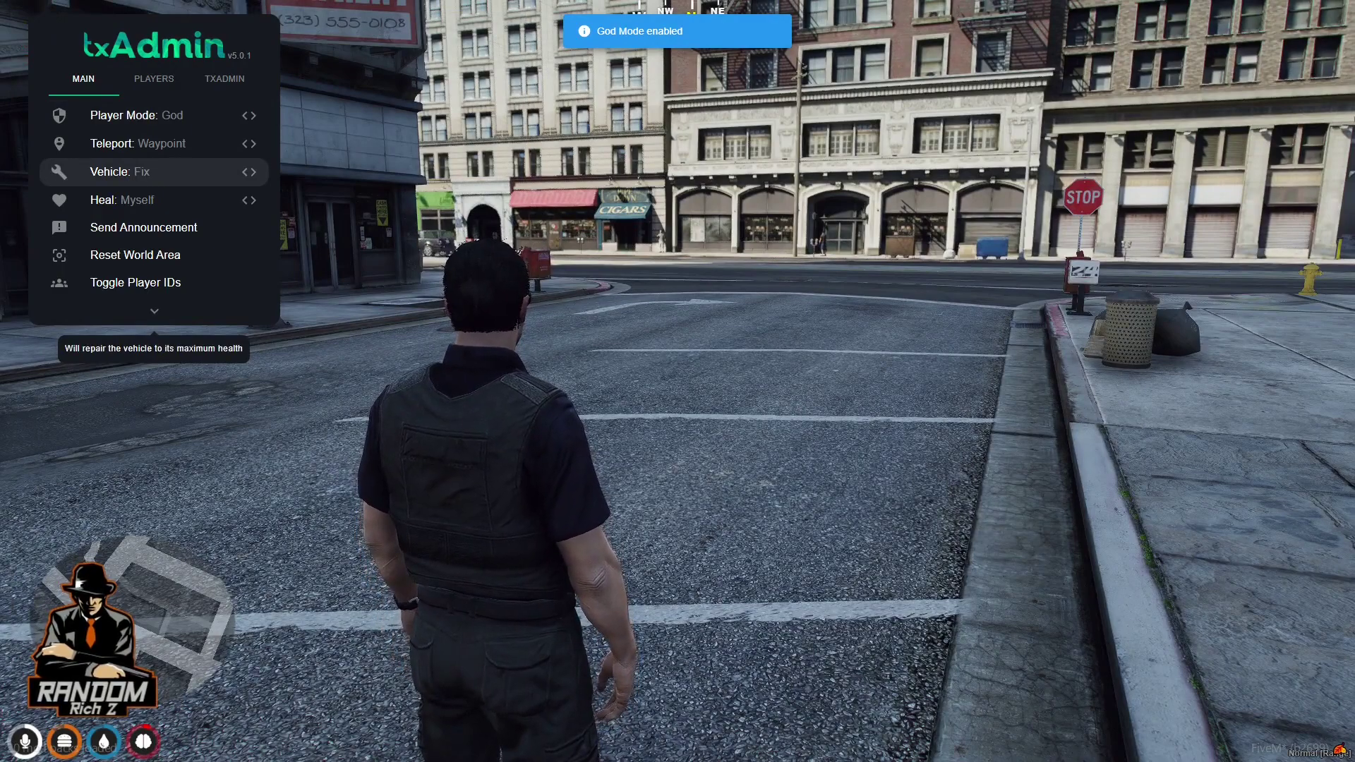
pyautogui.press('Left')
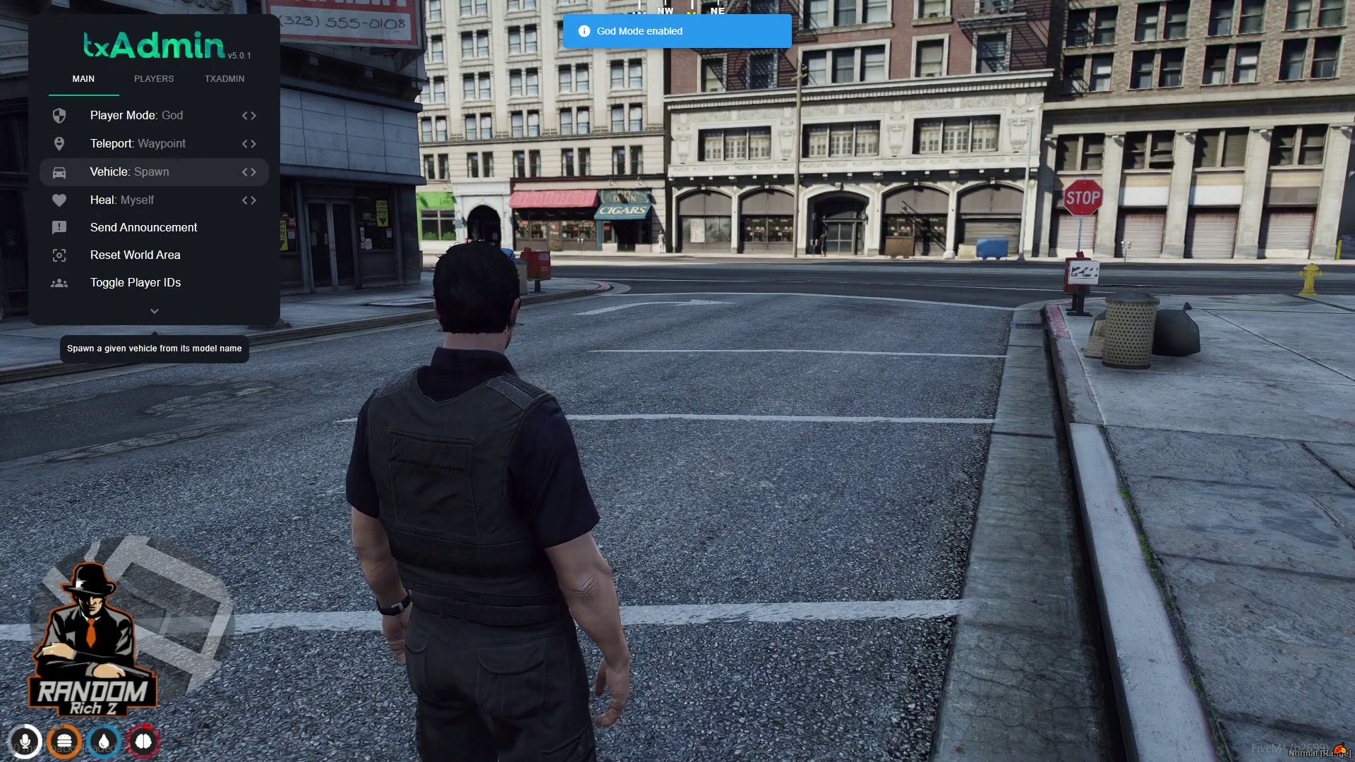
pyautogui.press('Return')
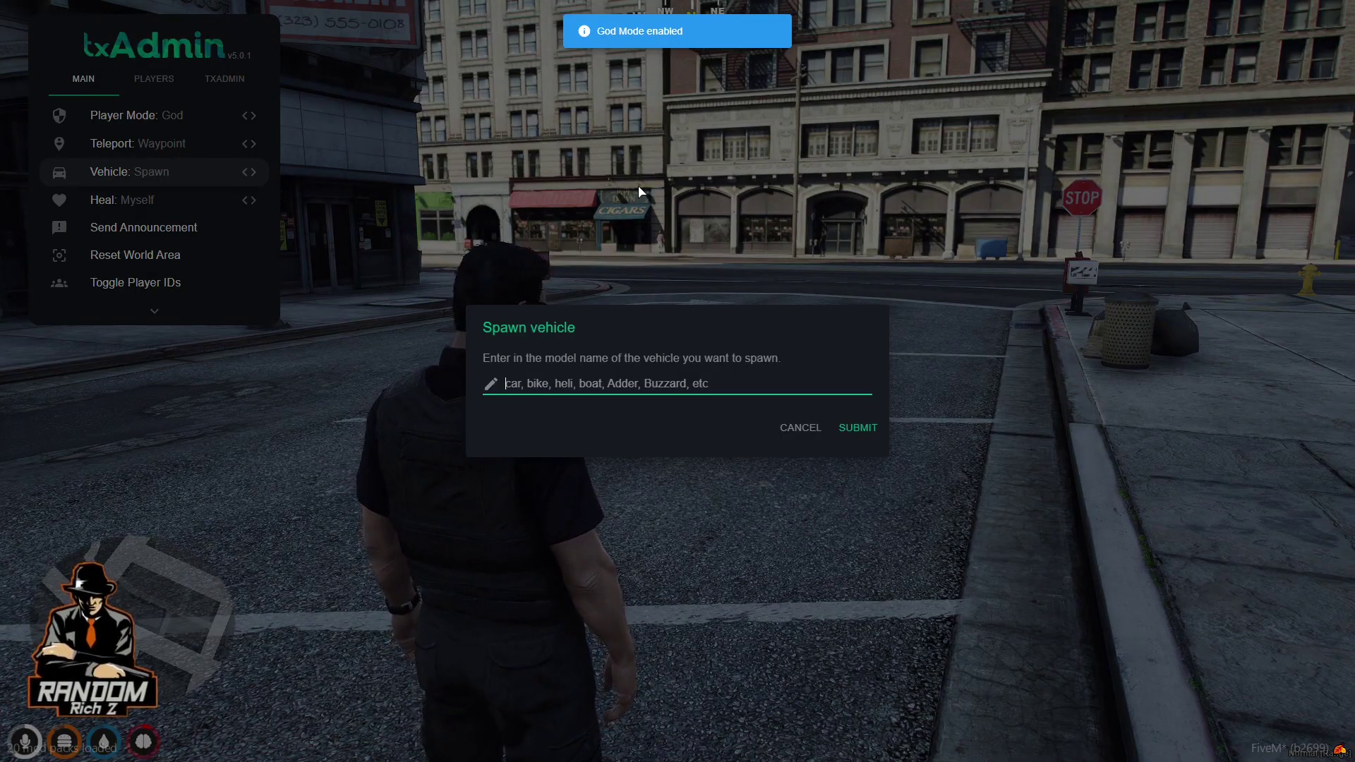
pyautogui.write('adder')
pyautogui.press('Return')
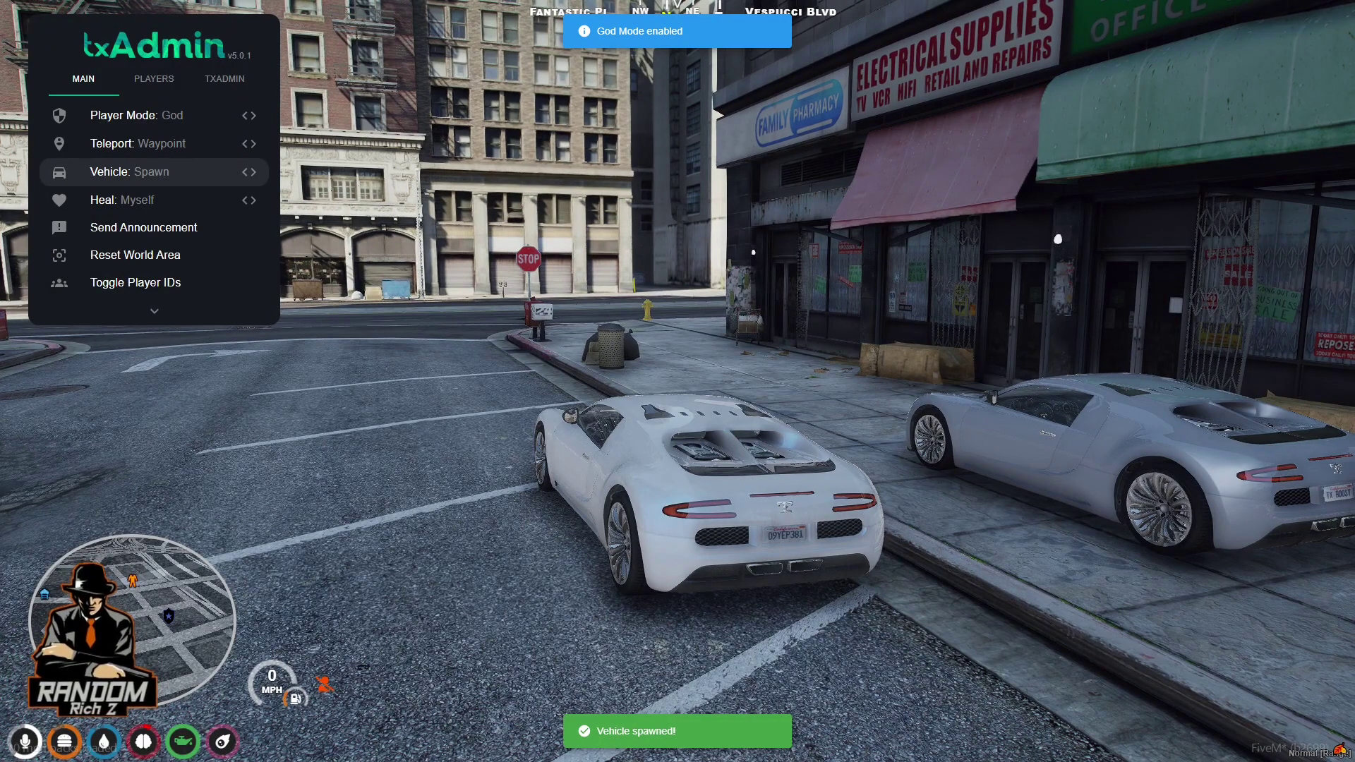
# - Toggle the pause map, then send /frontwindow to lower the Adder's front window
pyautogui.press('Escape')
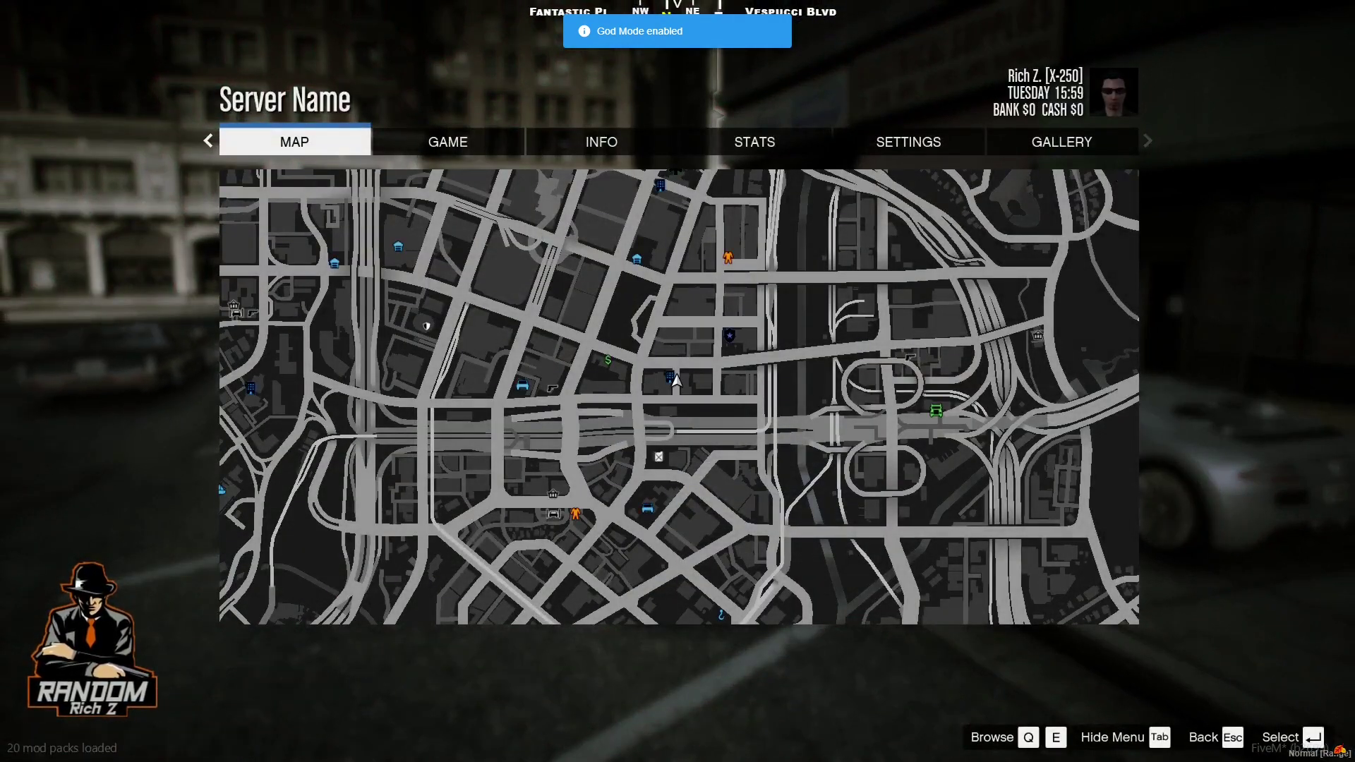
pyautogui.press('Escape')
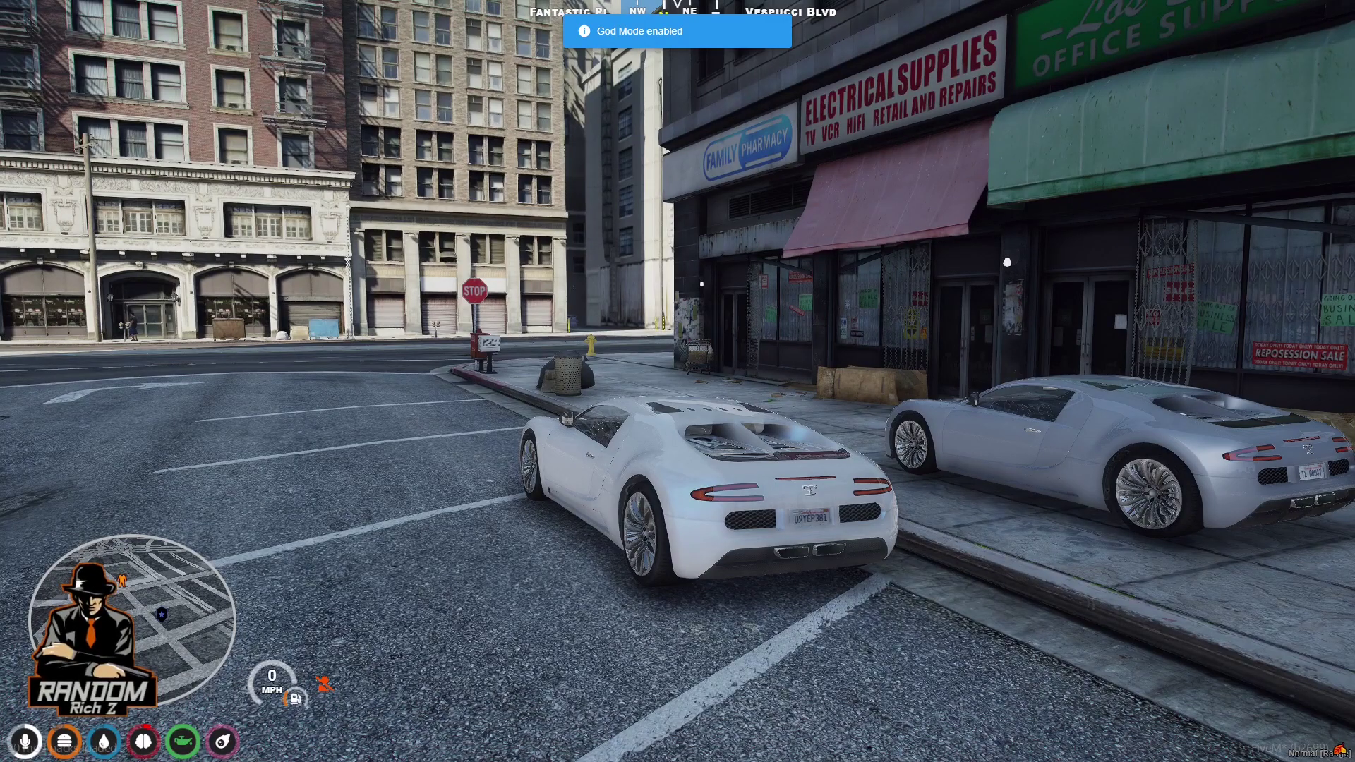
pyautogui.write('t/frontwindow')
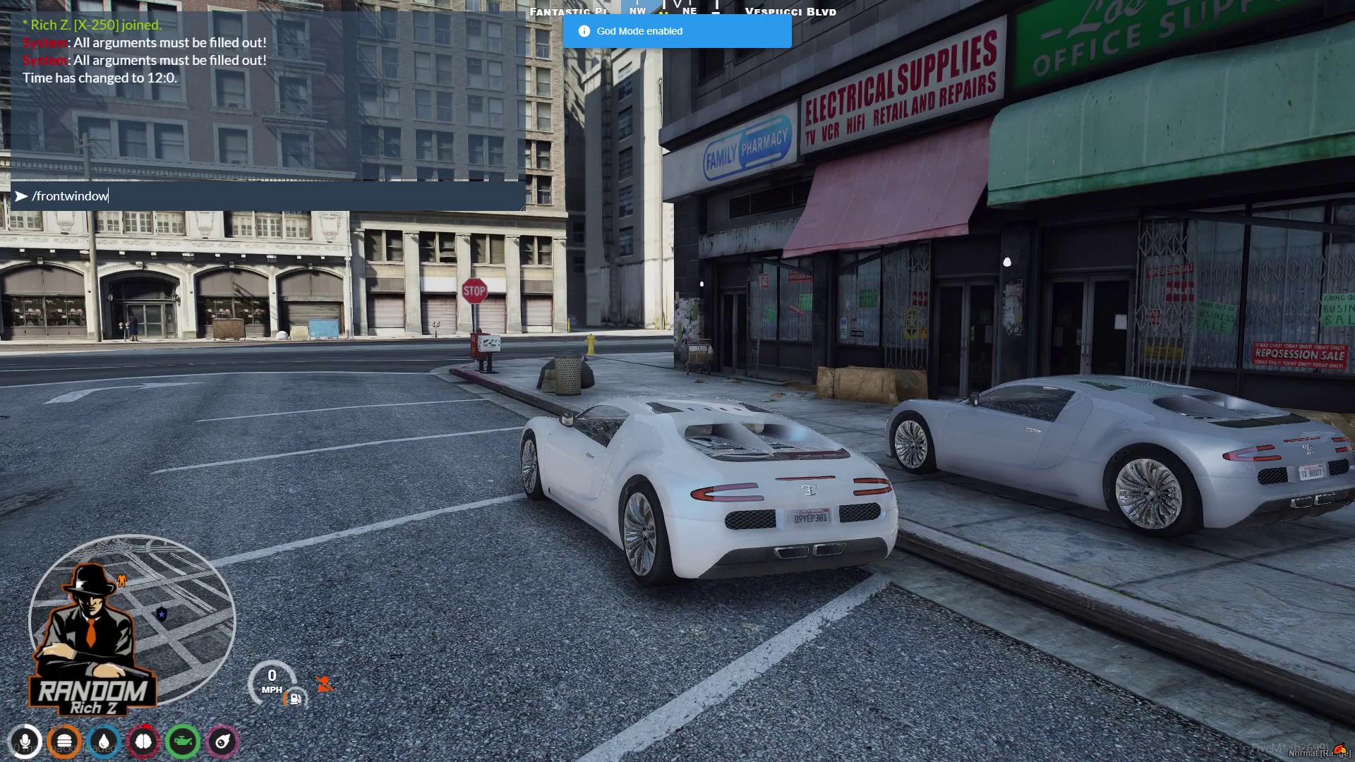
pyautogui.press('Return')
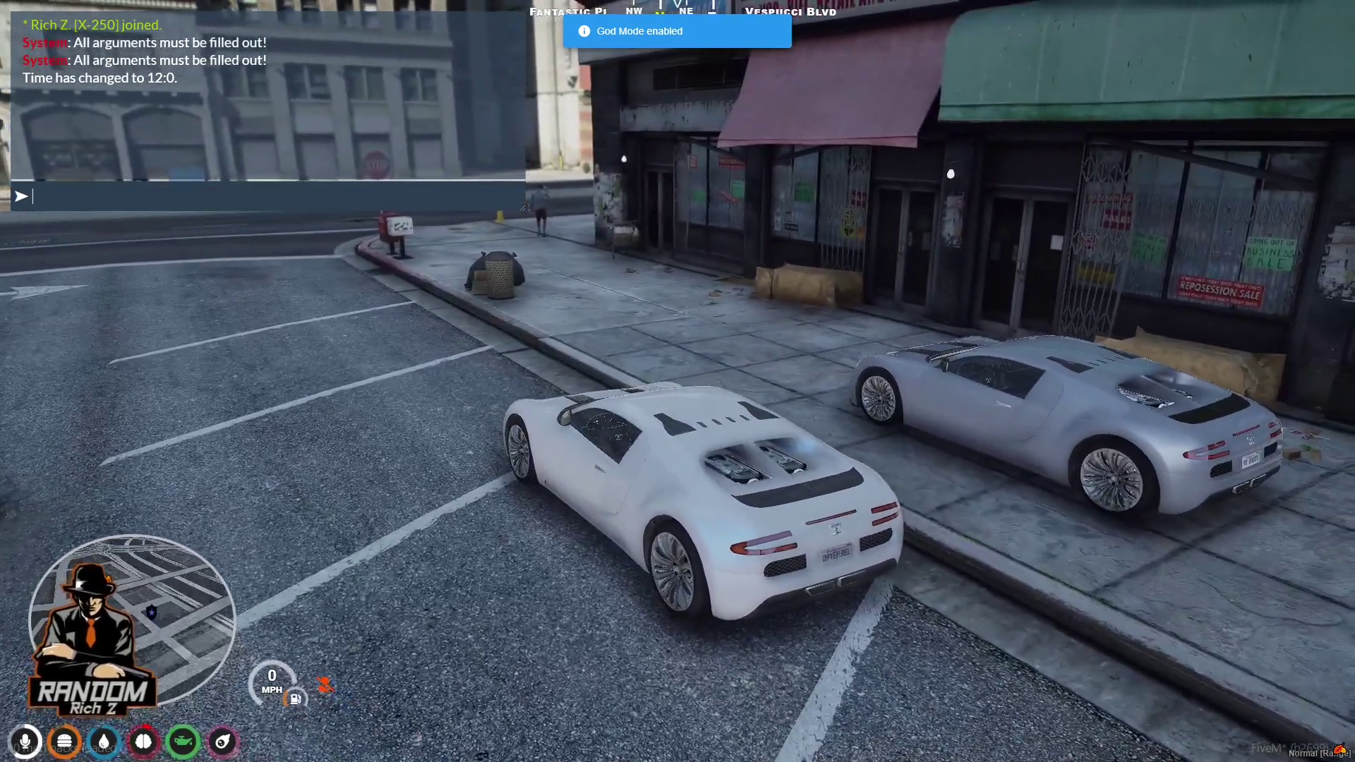
pyautogui.write('/me hands id to officer')
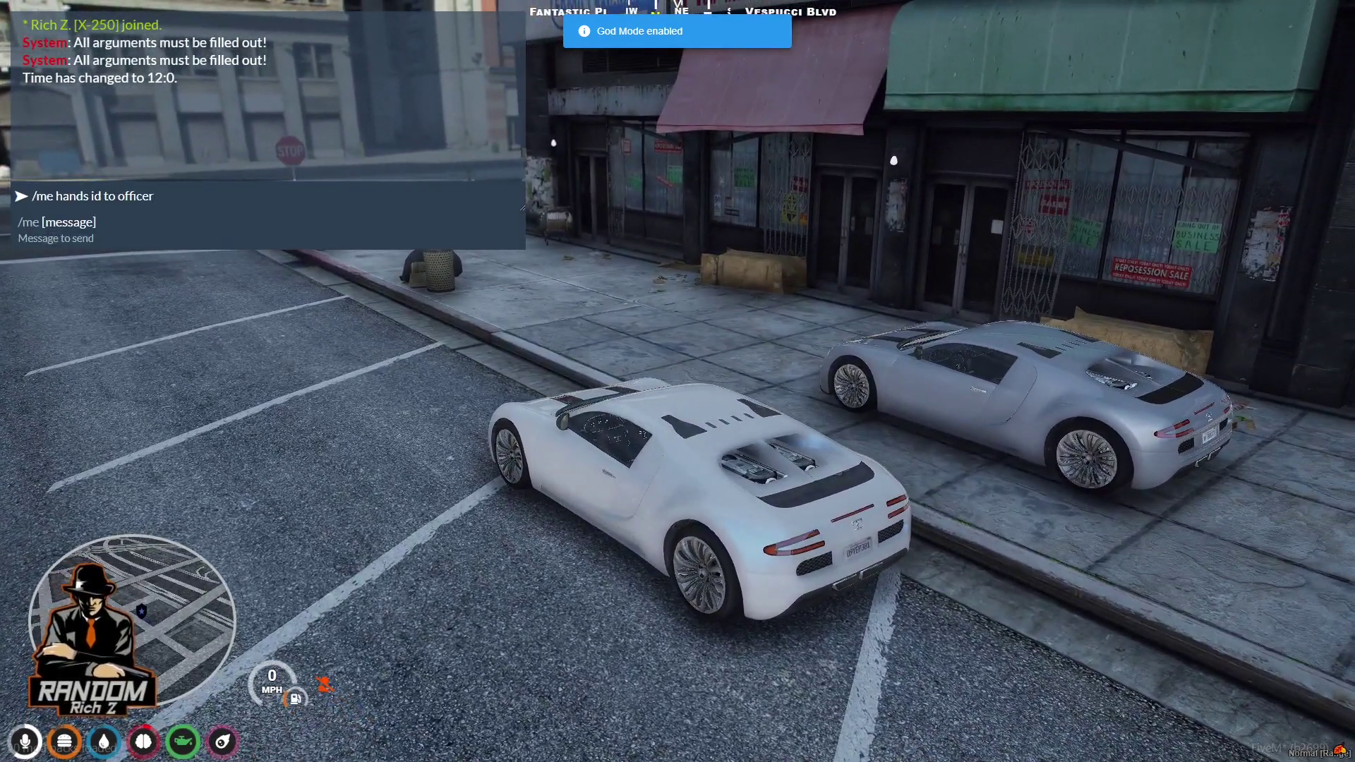
# - Send '/me hands id to officer' and '/me signs citation and hands back to officer'
pyautogui.press('Return')
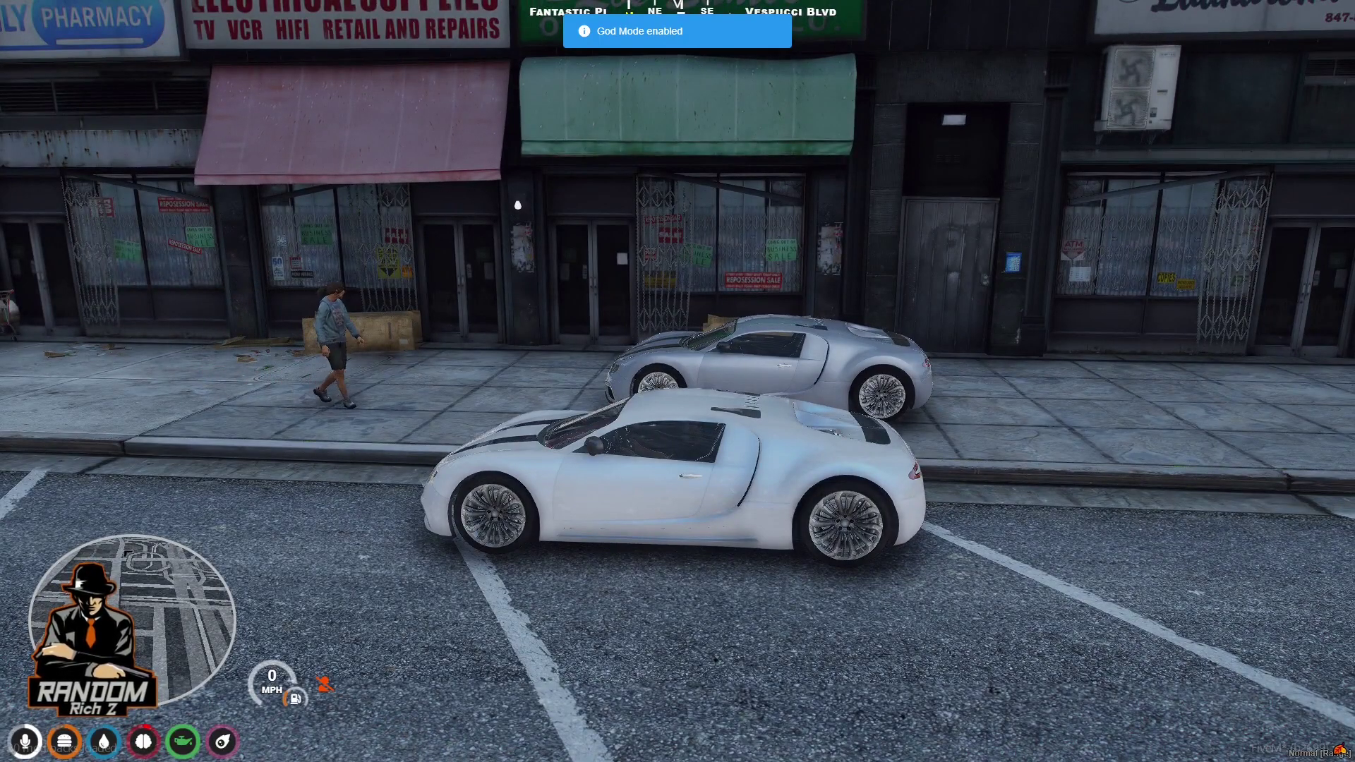
pyautogui.press('t')
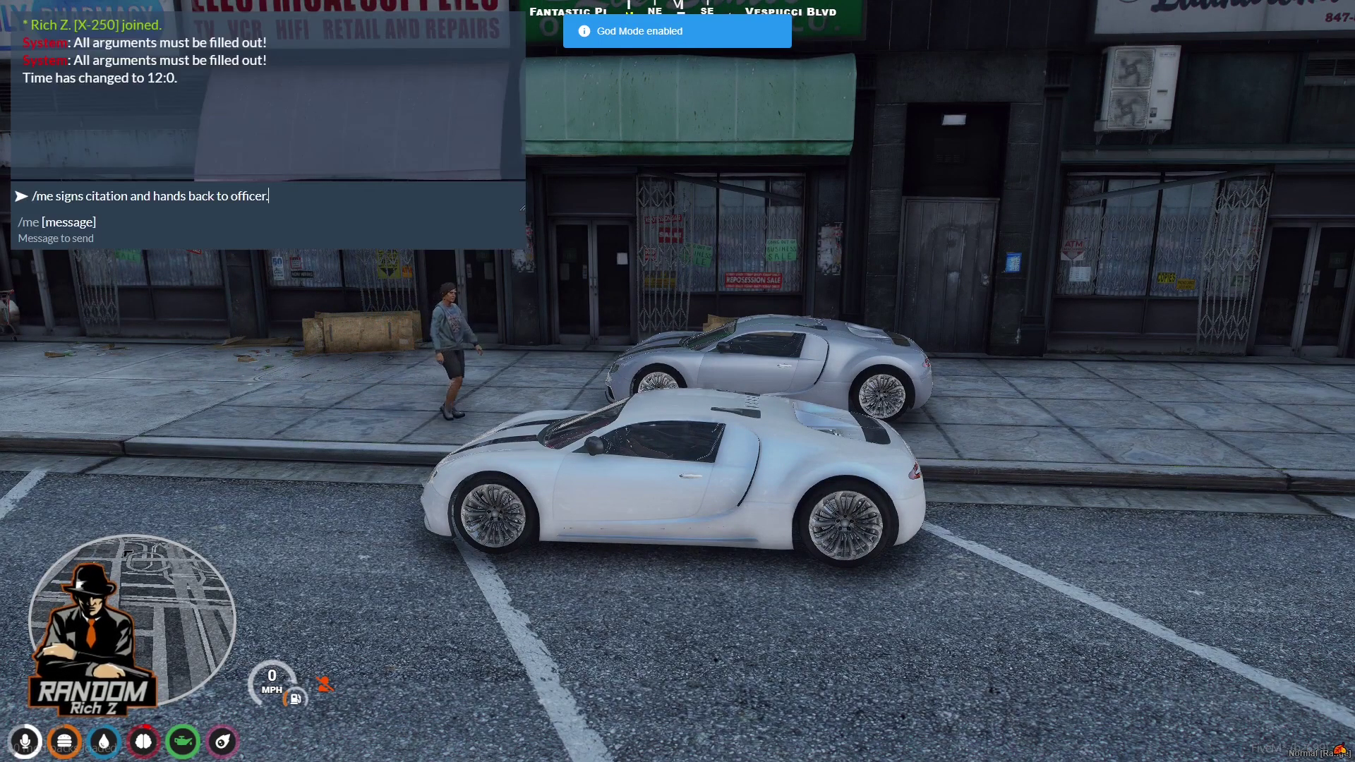
pyautogui.press('Return')
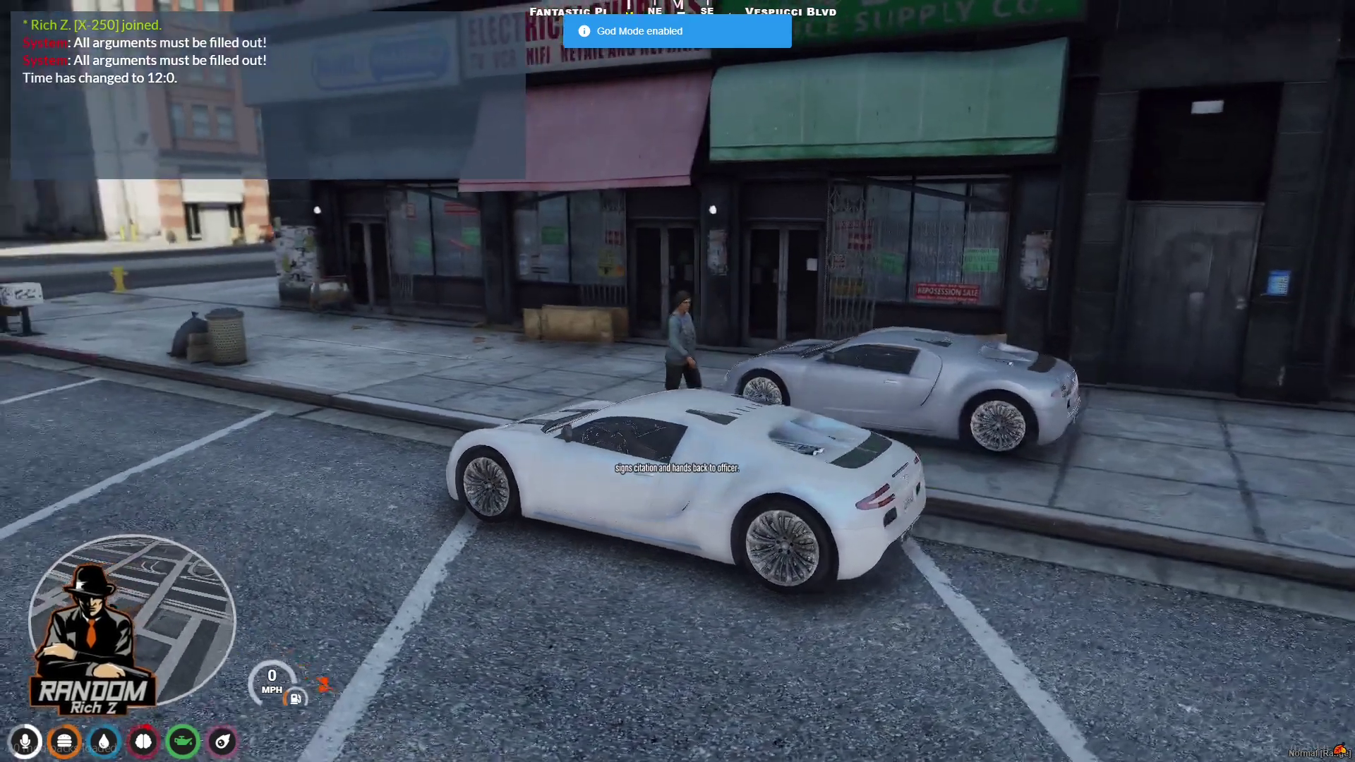
pyautogui.moveTo(678, 381); pyautogui.dragTo(423, 381)
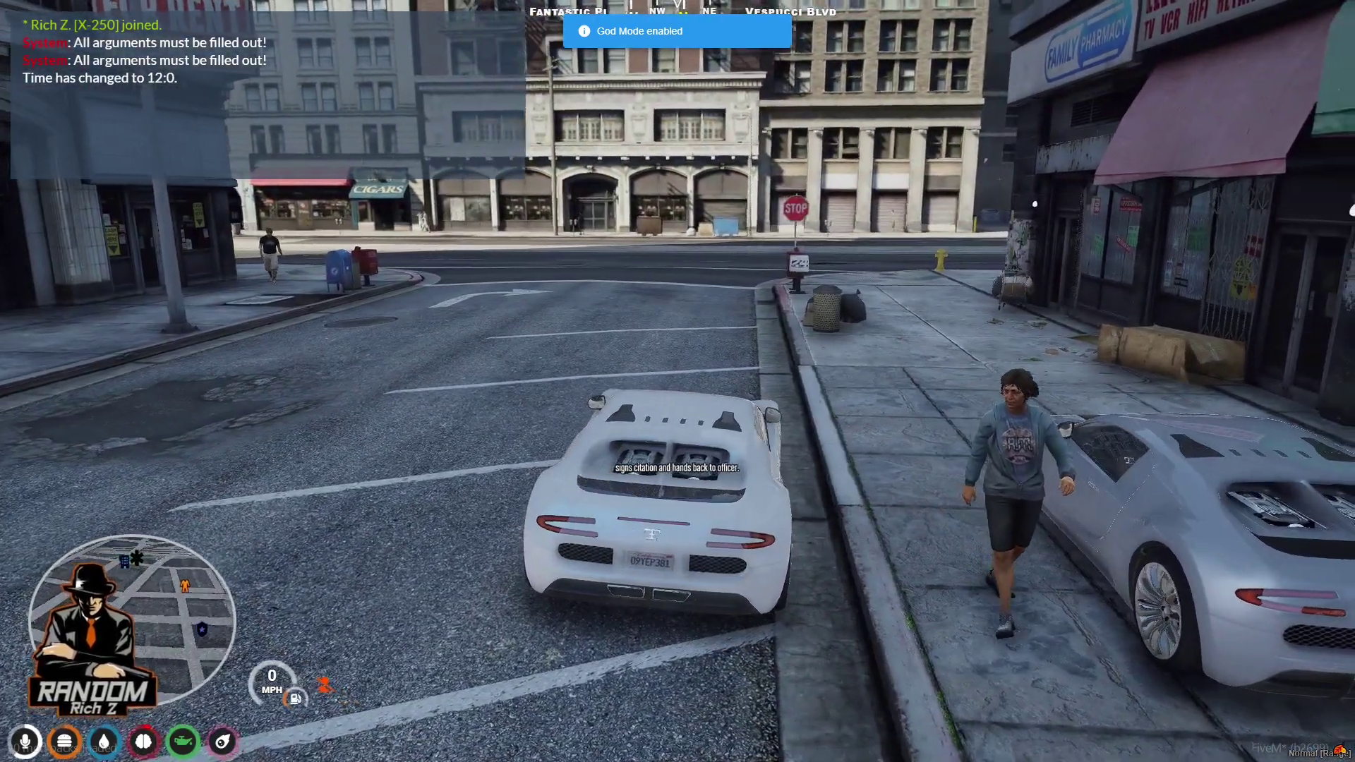
pyautogui.moveTo(678, 382); pyautogui.dragTo(933, 382)
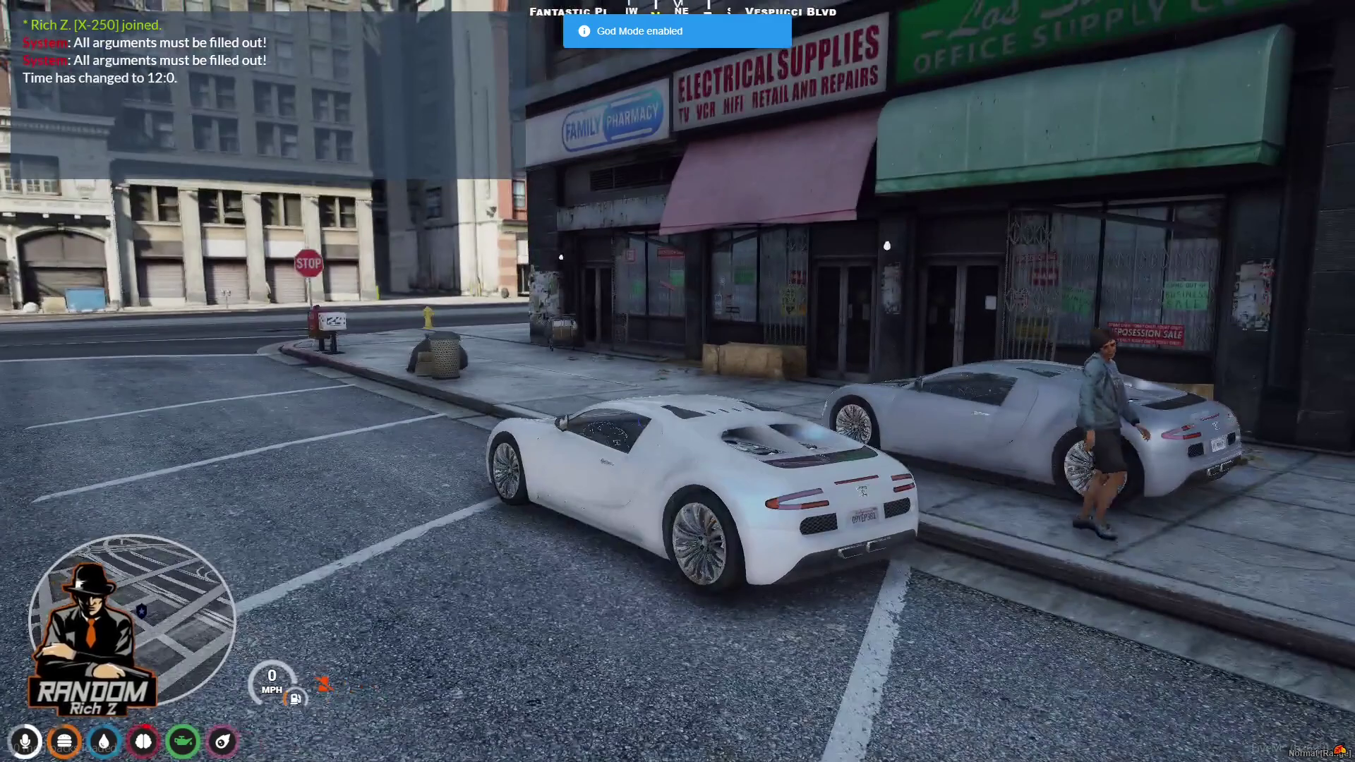
pyautogui.moveTo(678, 381); pyautogui.dragTo(932, 382)
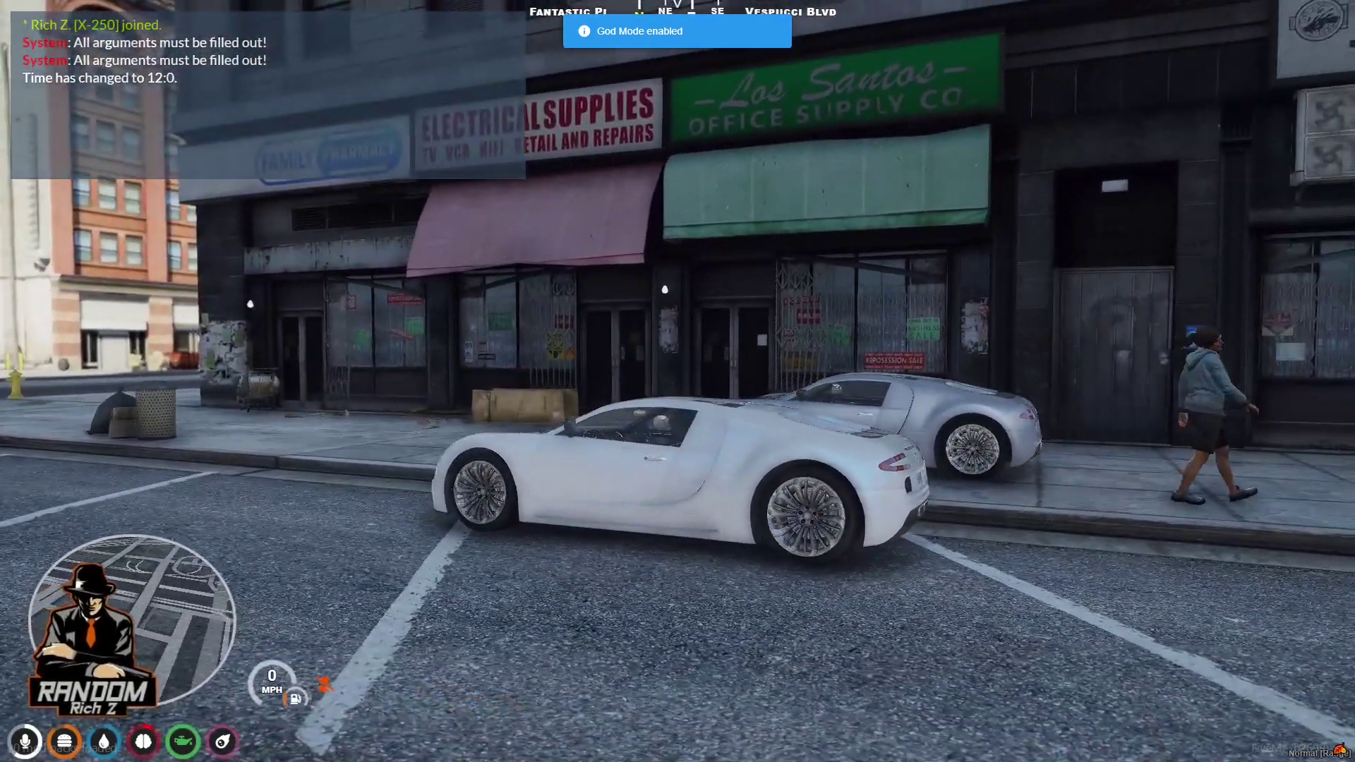
pyautogui.moveTo(677, 381)
pyautogui.mouseDown()
pyautogui.moveTo(741, 382)
pyautogui.moveTo(425, 381)
pyautogui.mouseUp()
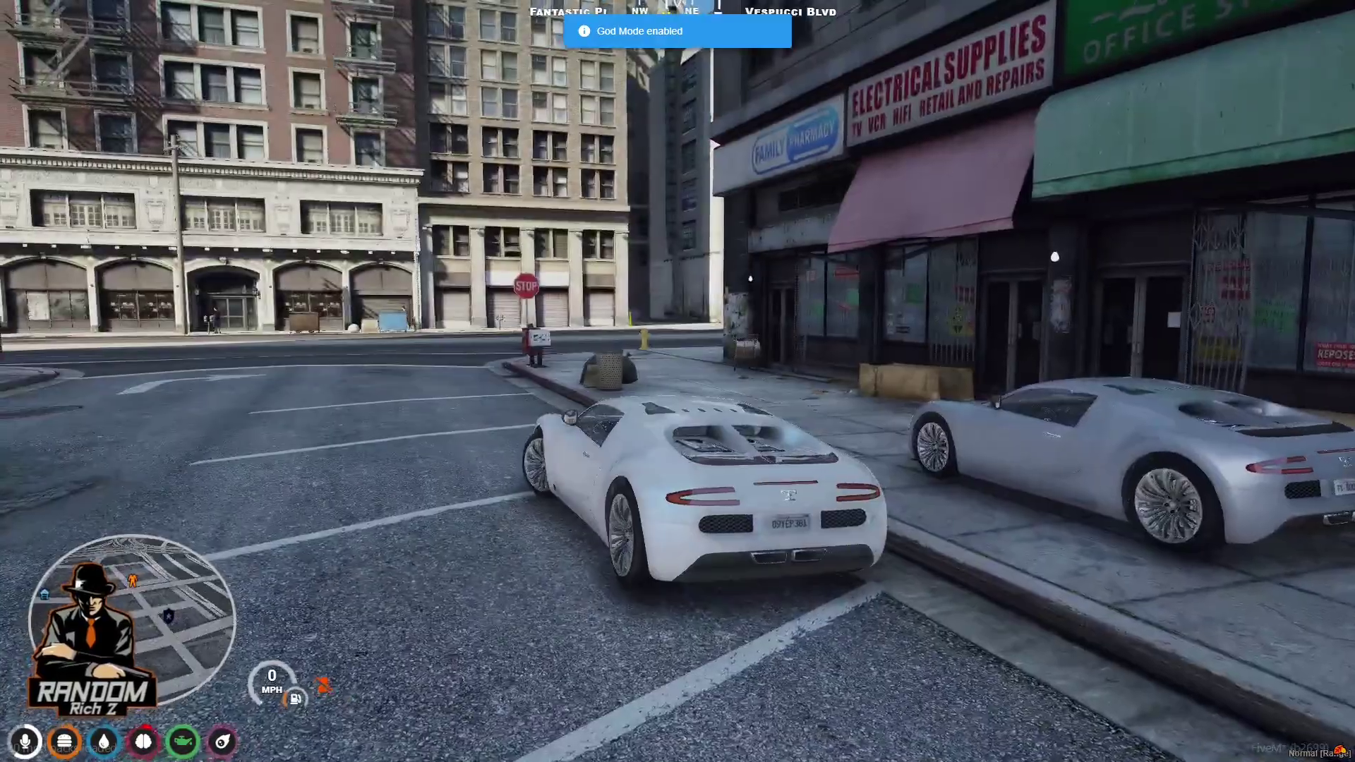
# - Drive the Adder to the Xero Gas pump, walk over and start refuelling
pyautogui.press('w')
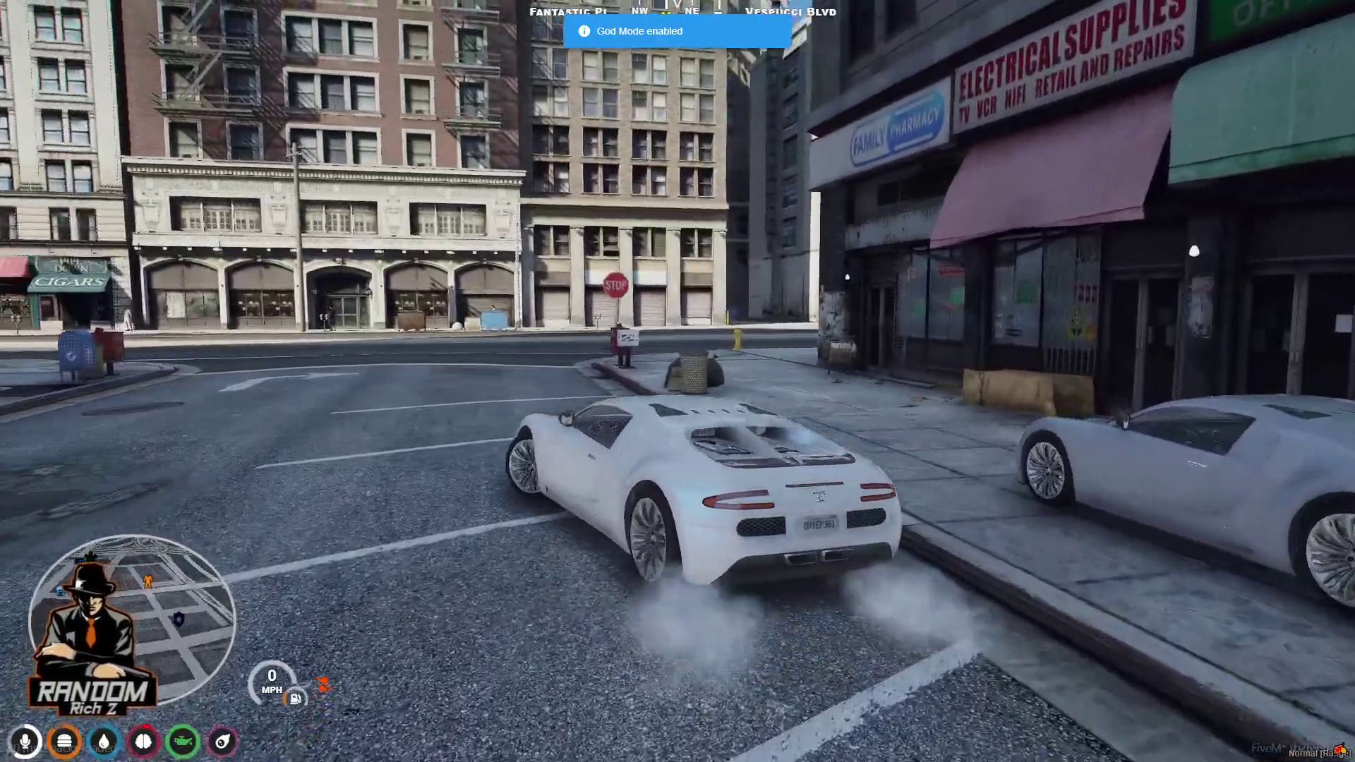
pyautogui.press('w')
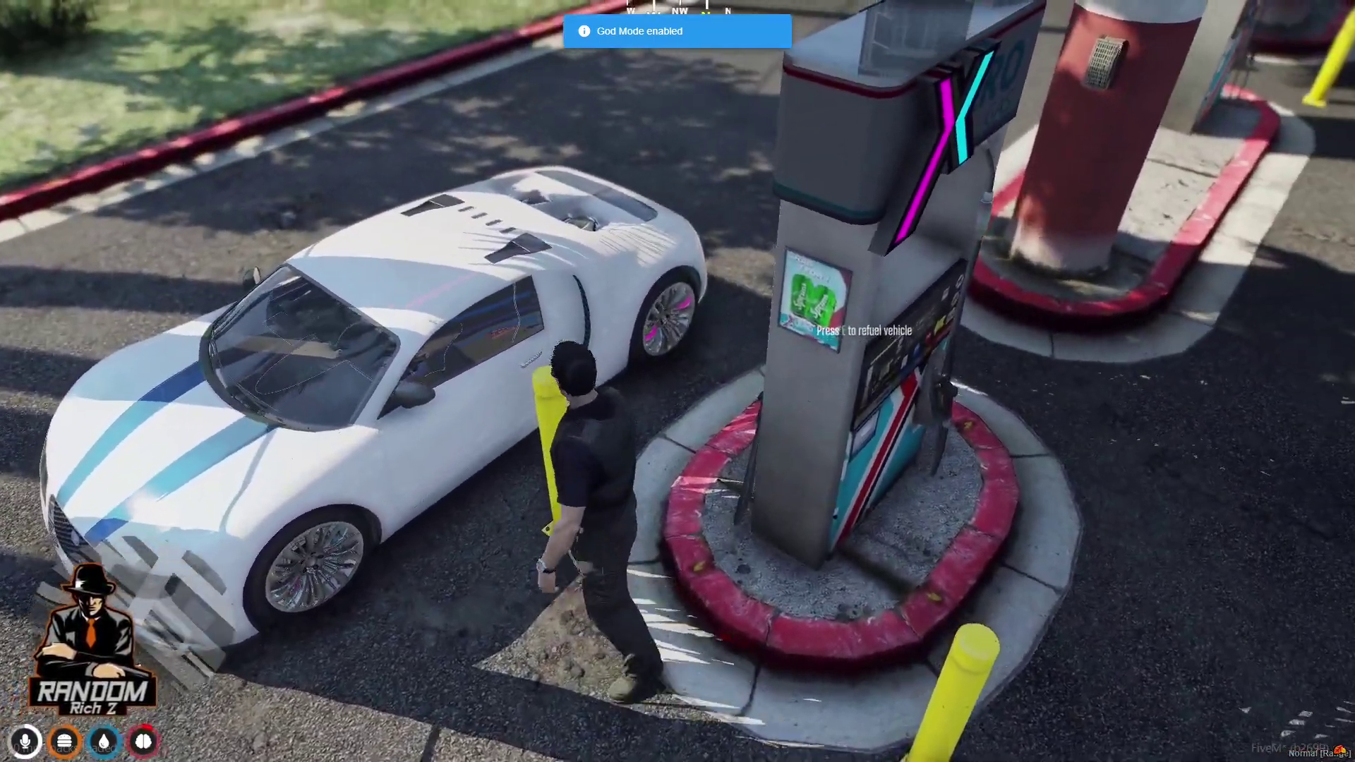
pyautogui.press('w')
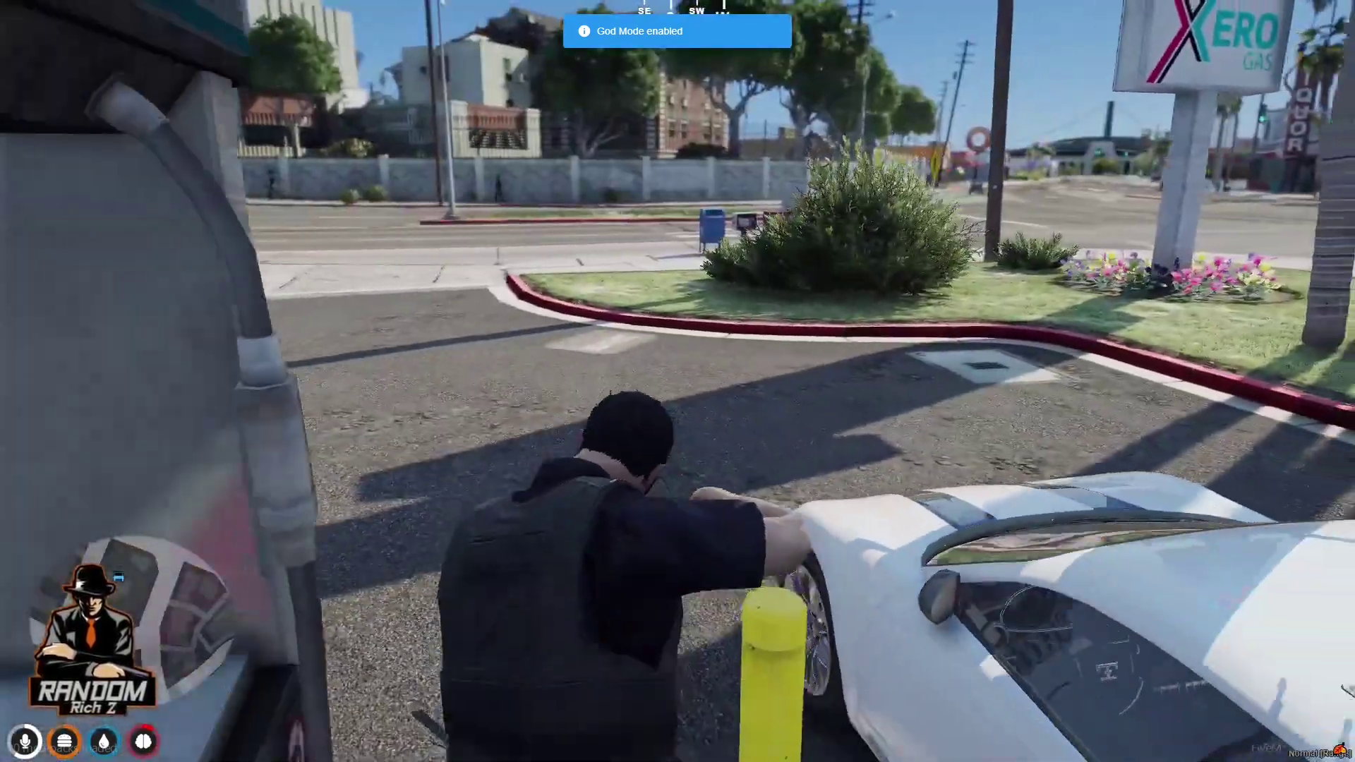
pyautogui.press('e')
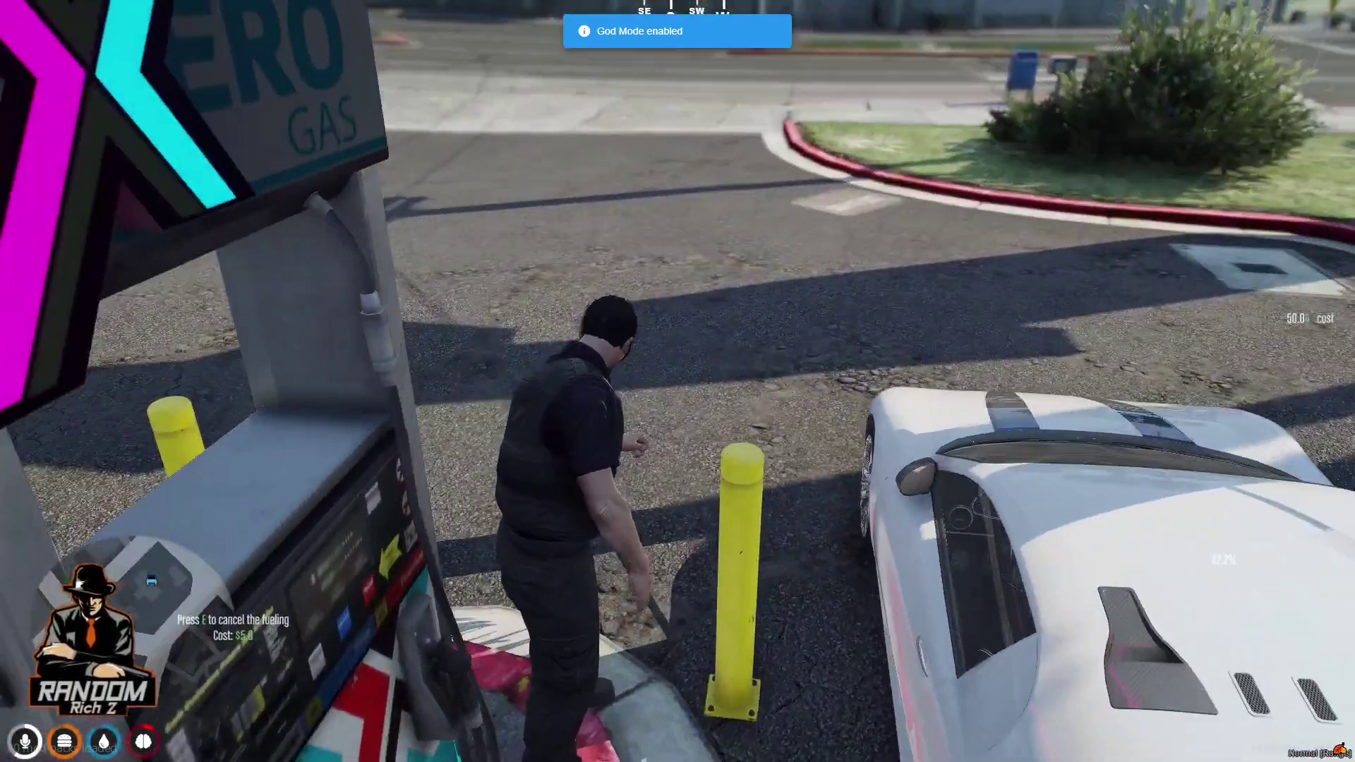